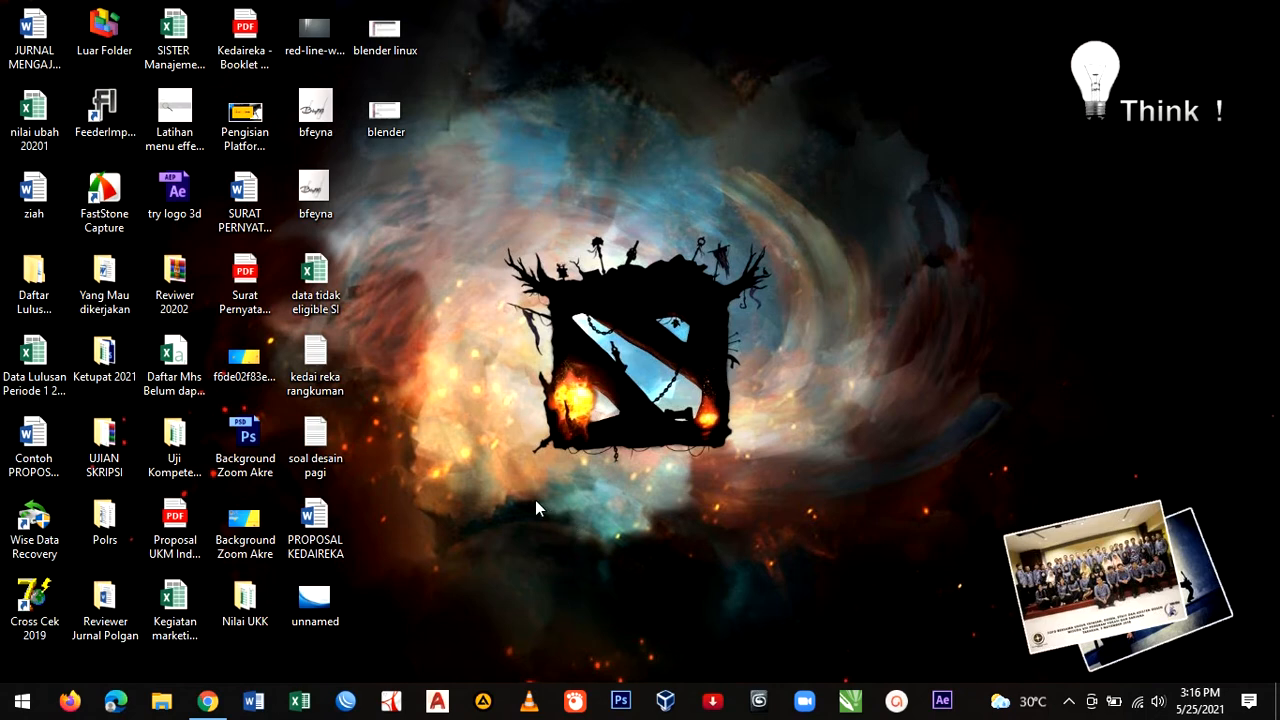
- Search the computer for "adobe" and launch Adobe Photoshop CS6 (64 Bit)
left_click(22, 700)
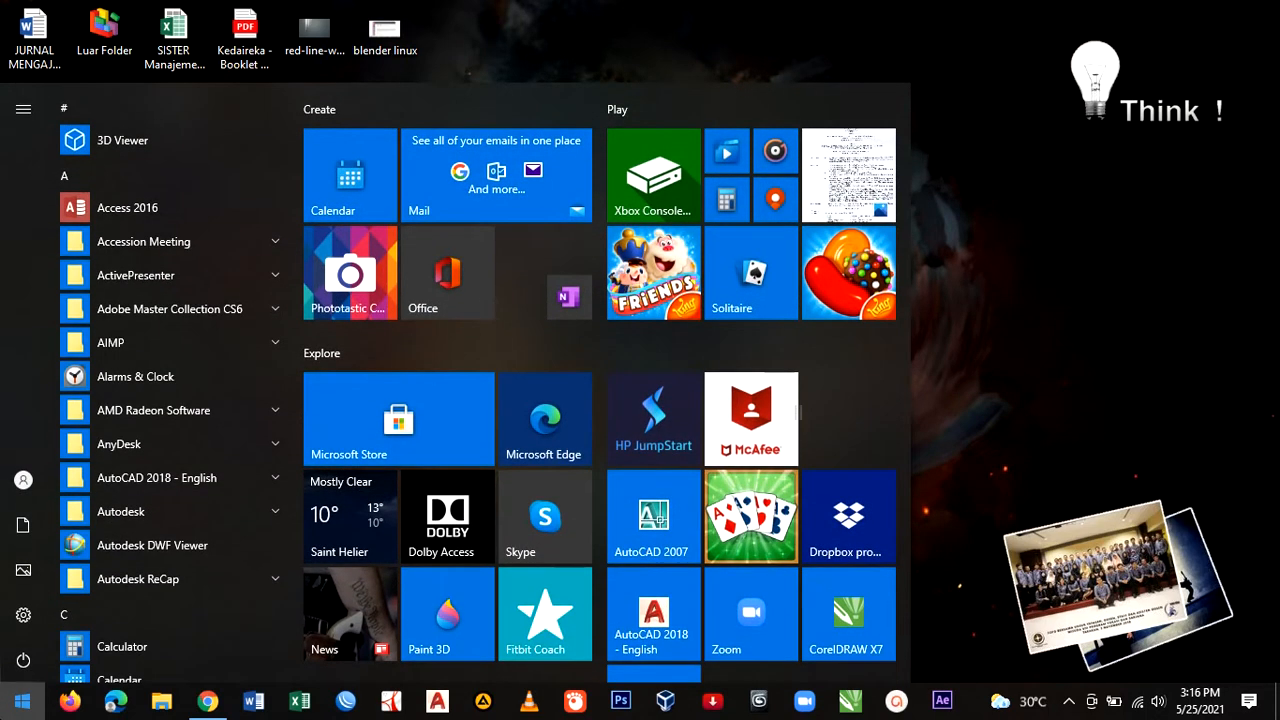
type("adobe")
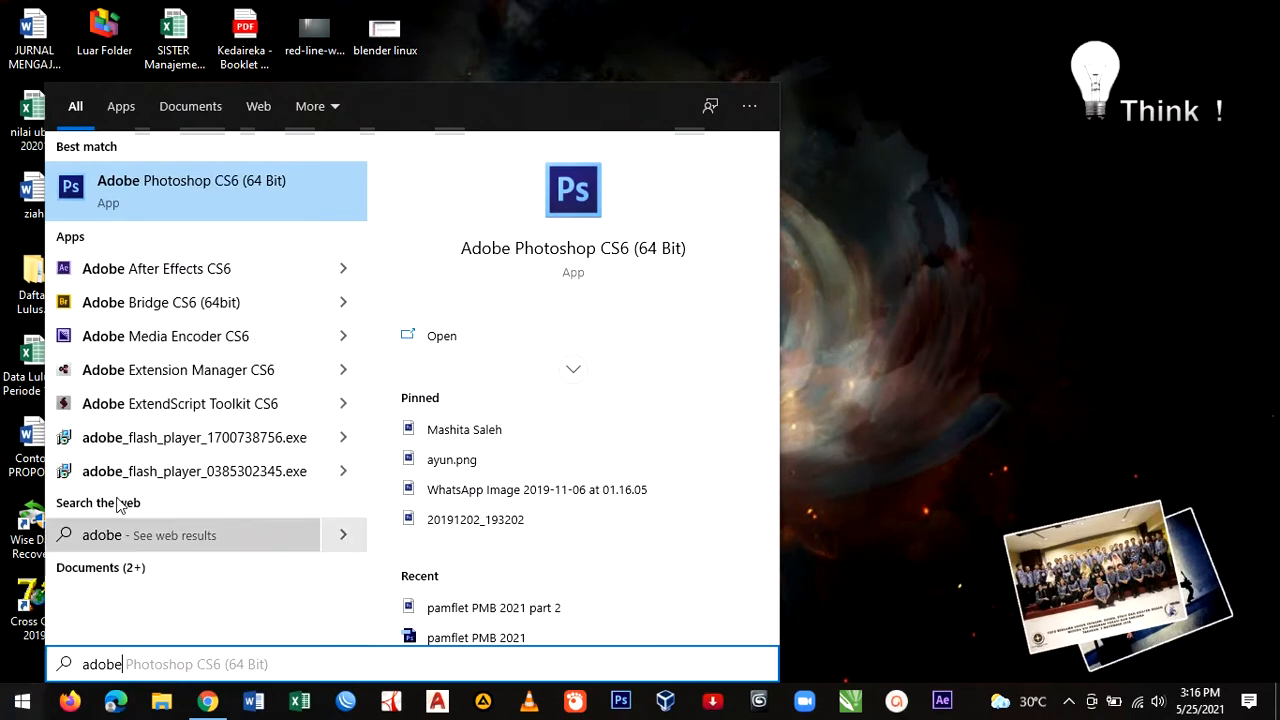
left_click(206, 188)
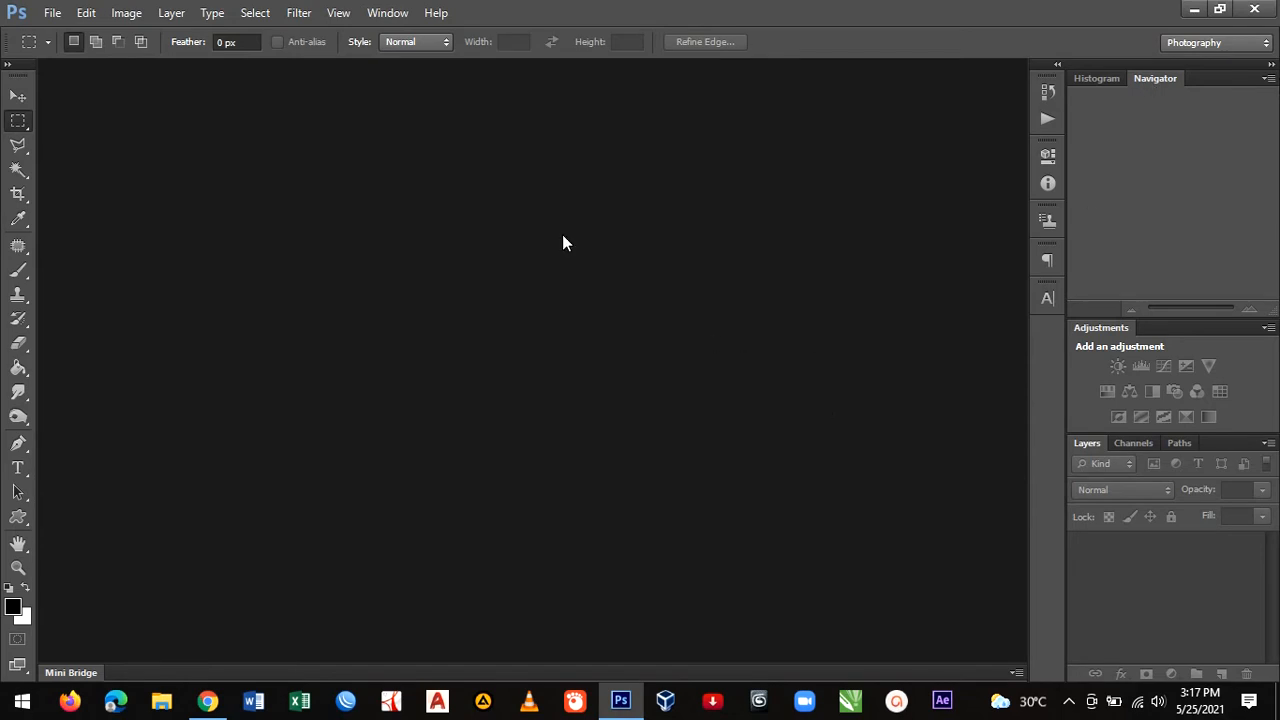
- Look through the options of the selection, crop, eyedropper, patch and brush tools, and finish on the Move tool
left_click(82, 13)
left_click(238, 208)
left_click(18, 96)
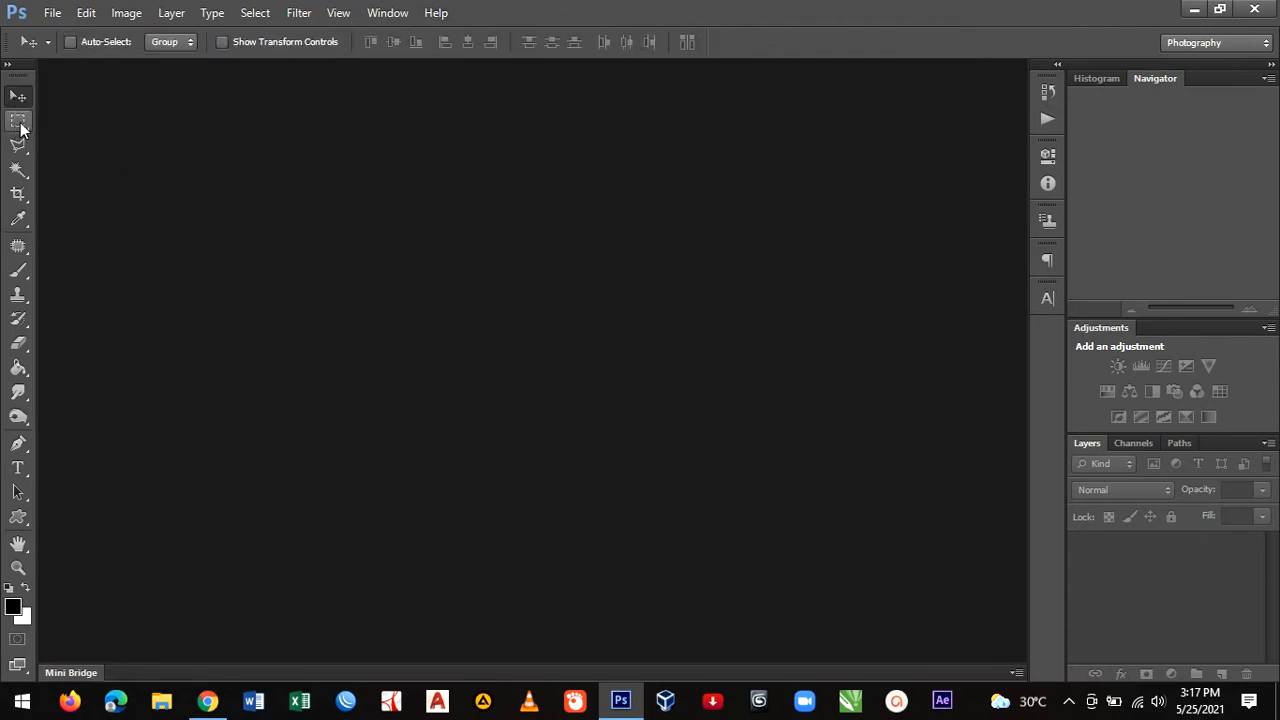
left_click(18, 121)
left_click(18, 146)
left_click(18, 170)
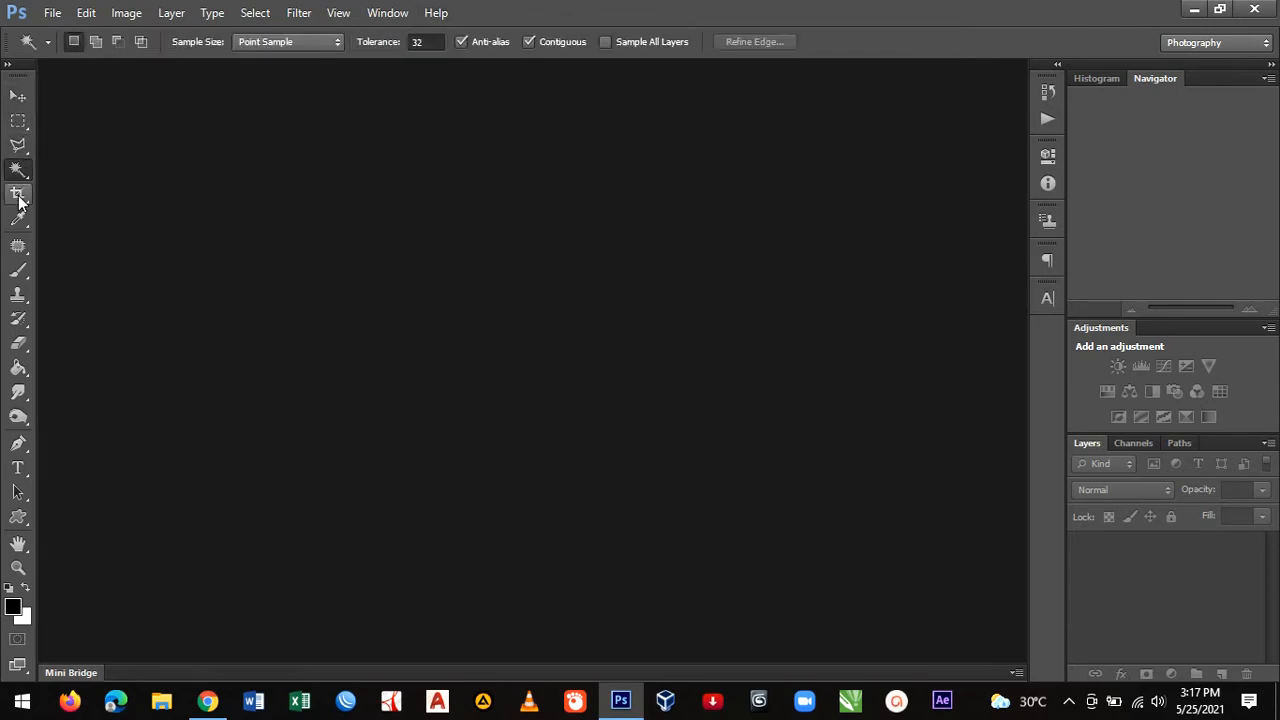
left_click(18, 195)
left_click(18, 219)
left_click(18, 246)
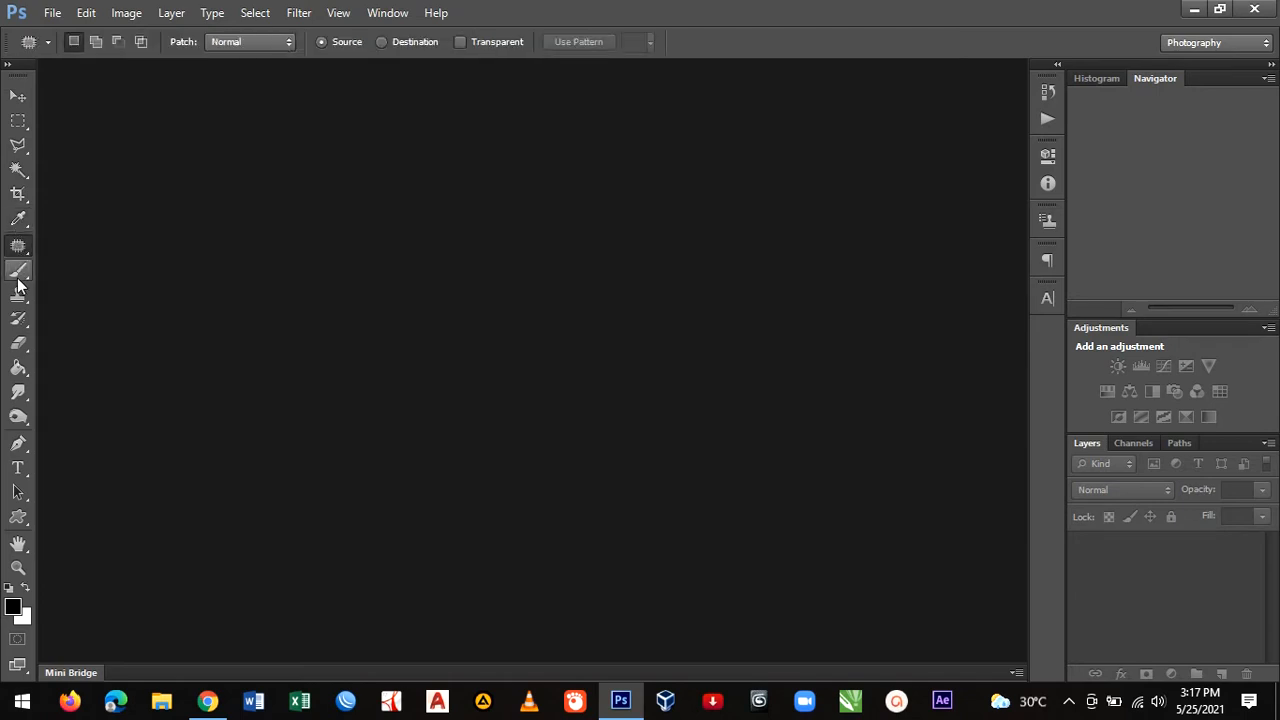
left_click(19, 271)
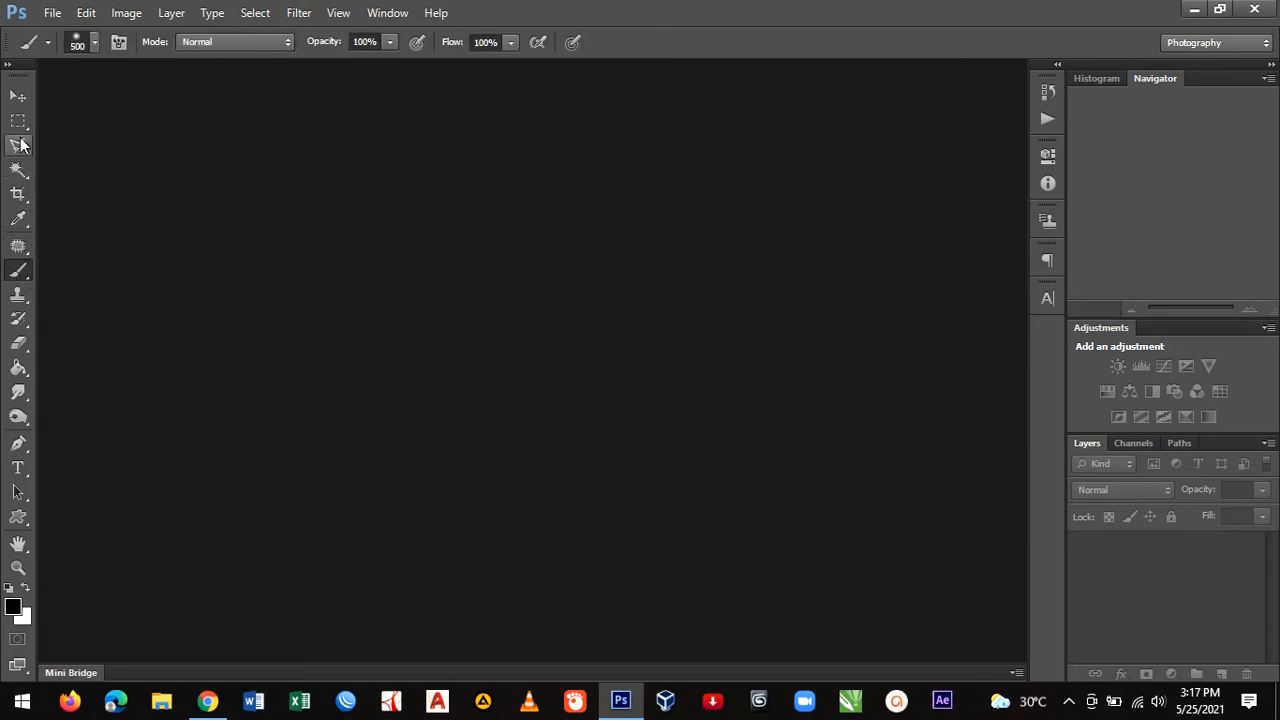
left_click(18, 96)
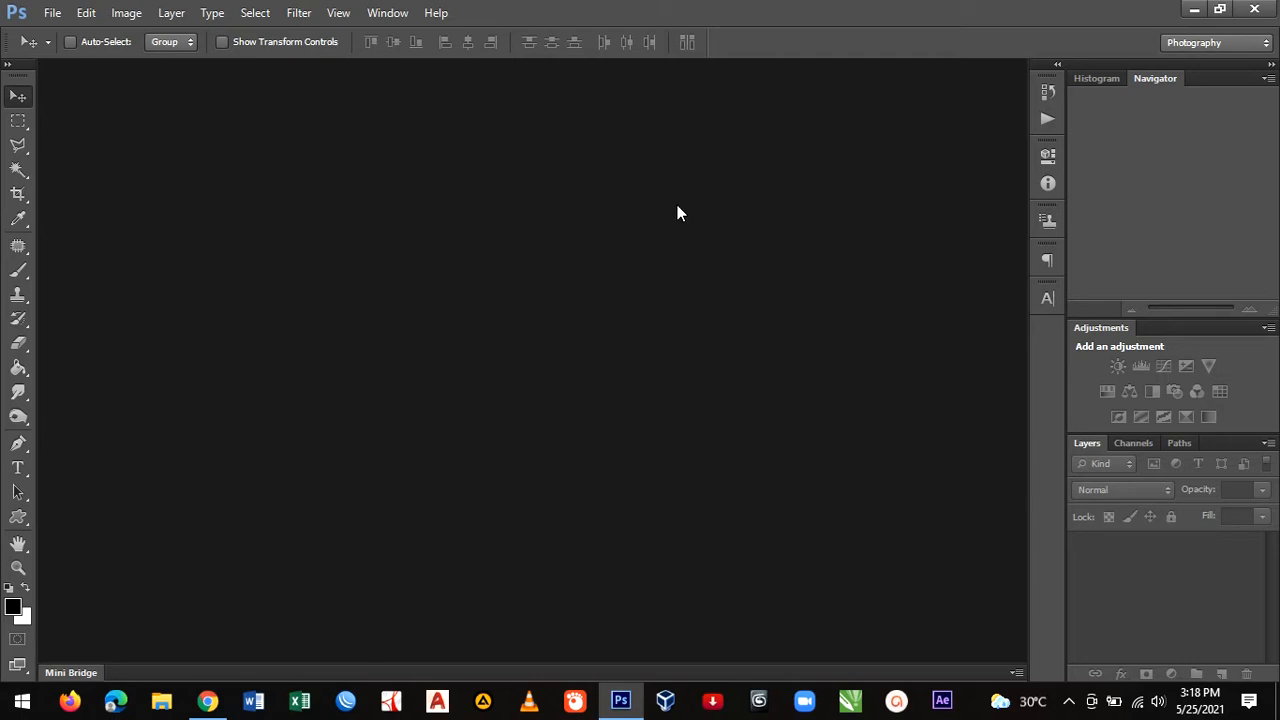
- Open the settings for a new document and move the dialog towards the middle of the workspace
left_click(51, 13)
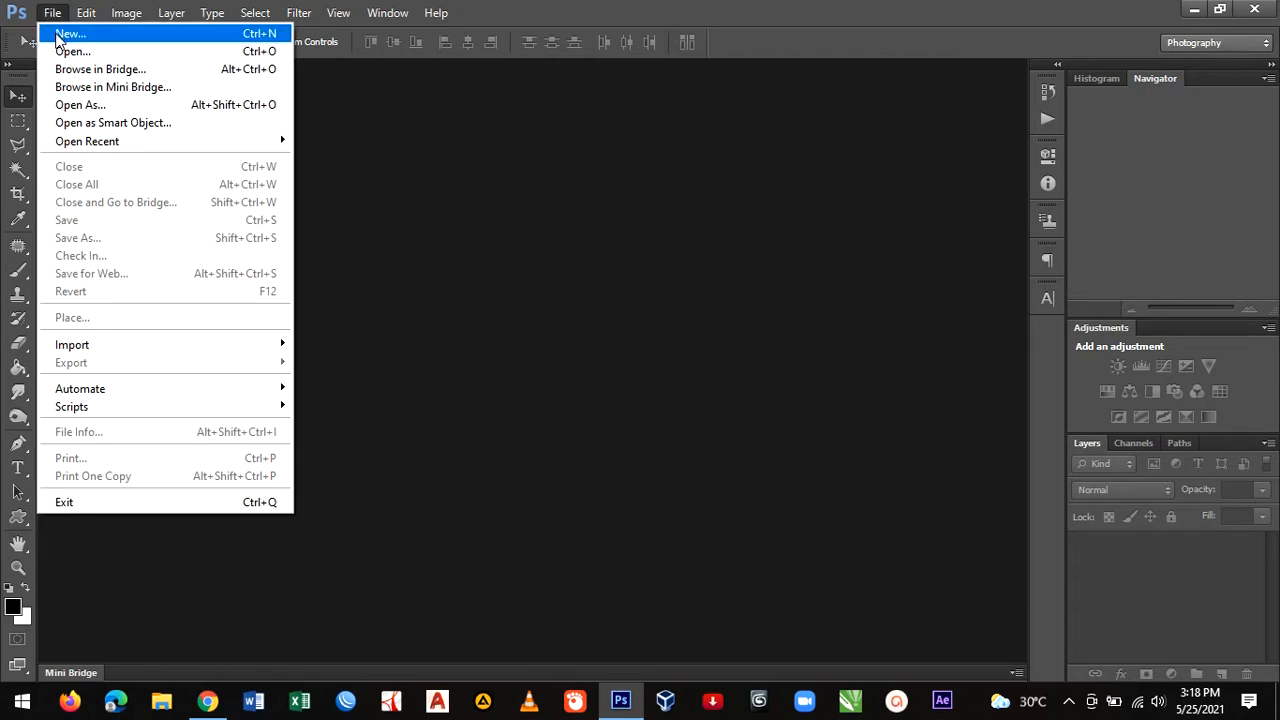
left_click(57, 36)
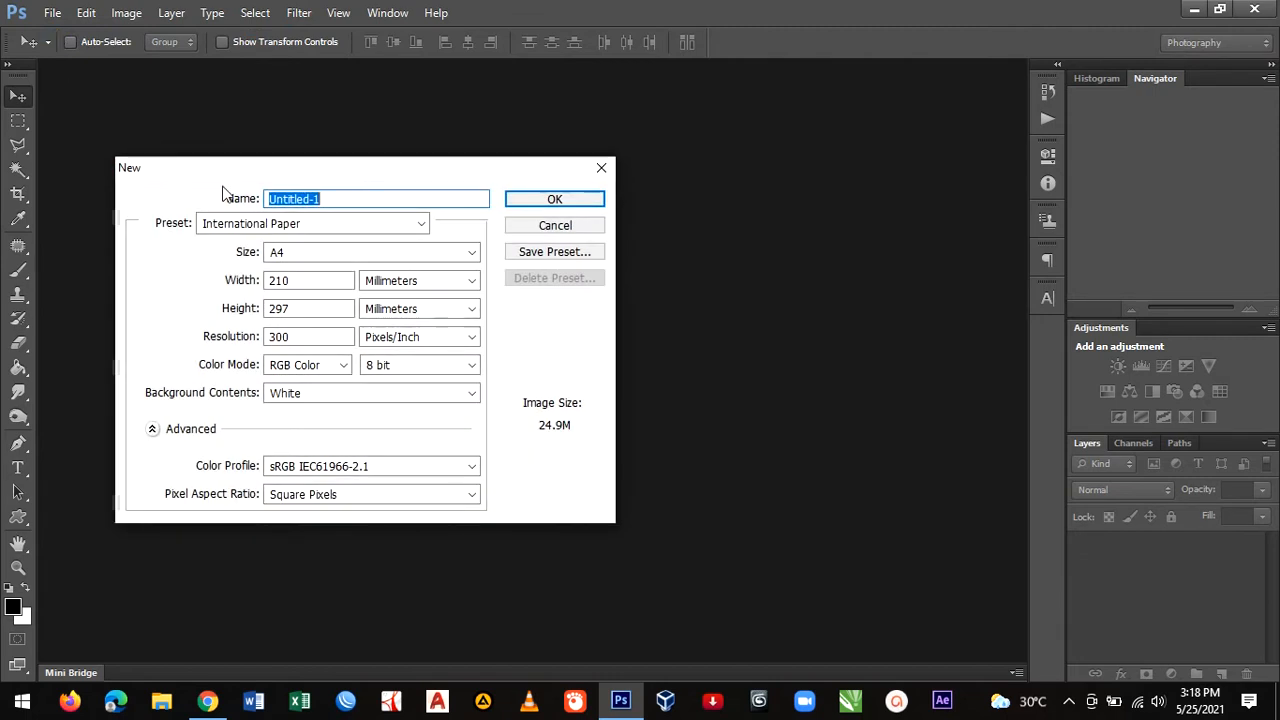
left_click_drag(284, 170, 514, 137)
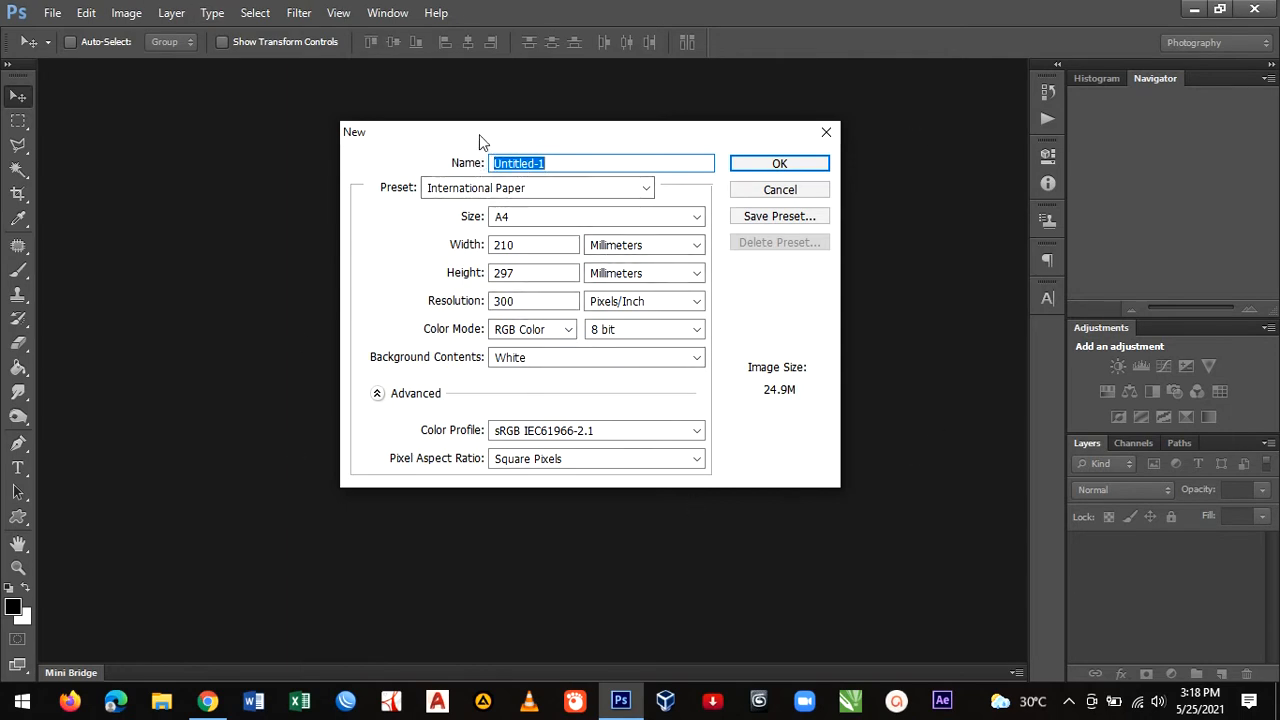
left_click_drag(478, 134, 463, 147)
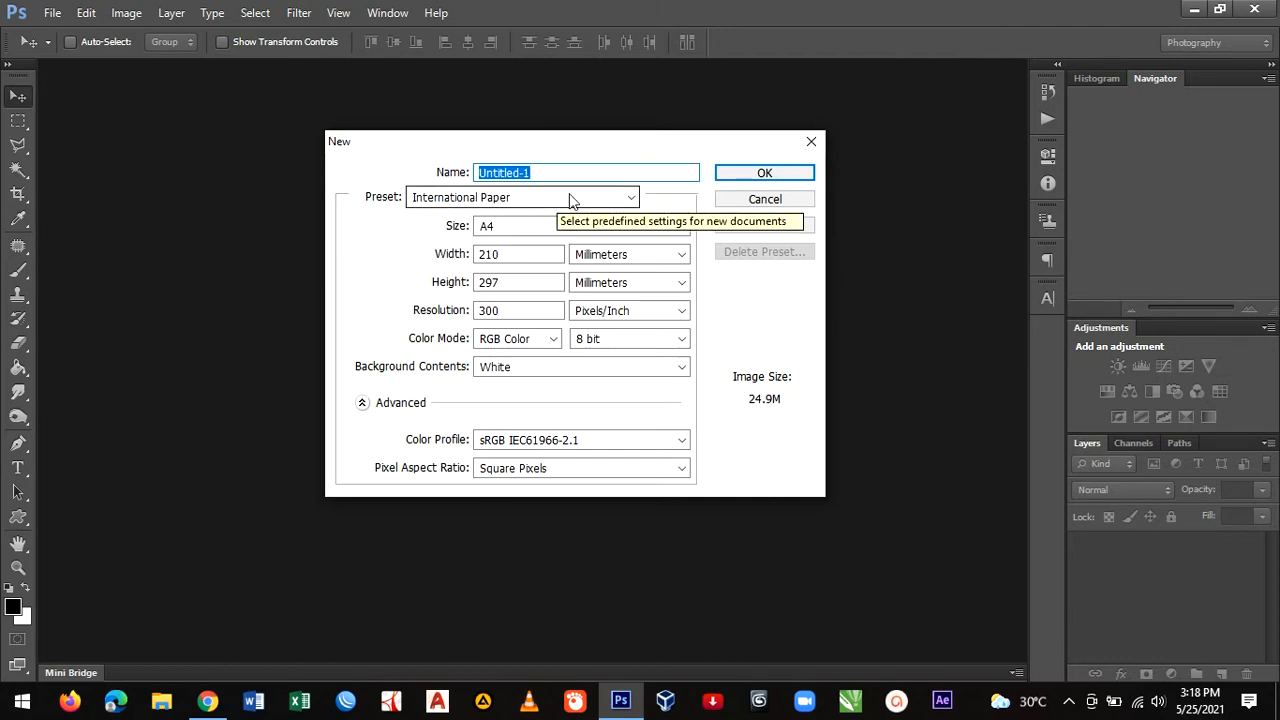
- Try the International Paper, U.S. Paper and Photo presets and look through the paper sizes each one offers
left_click(570, 200)
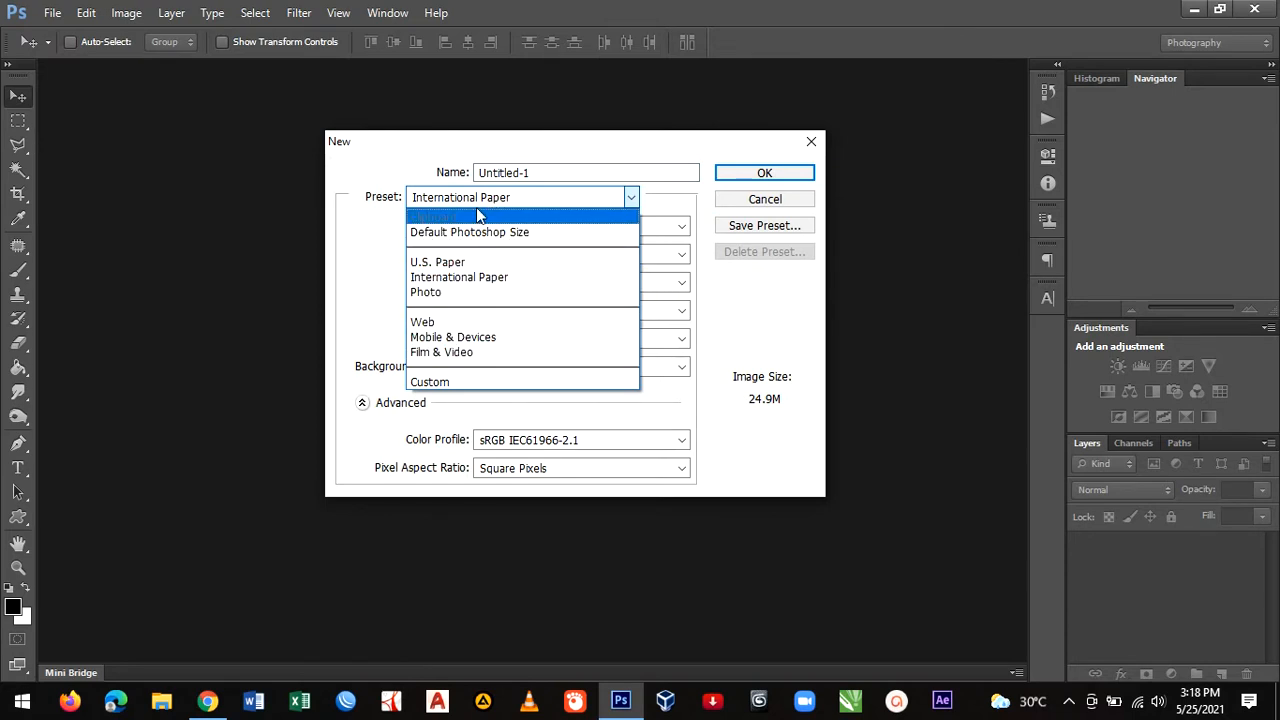
left_click(440, 279)
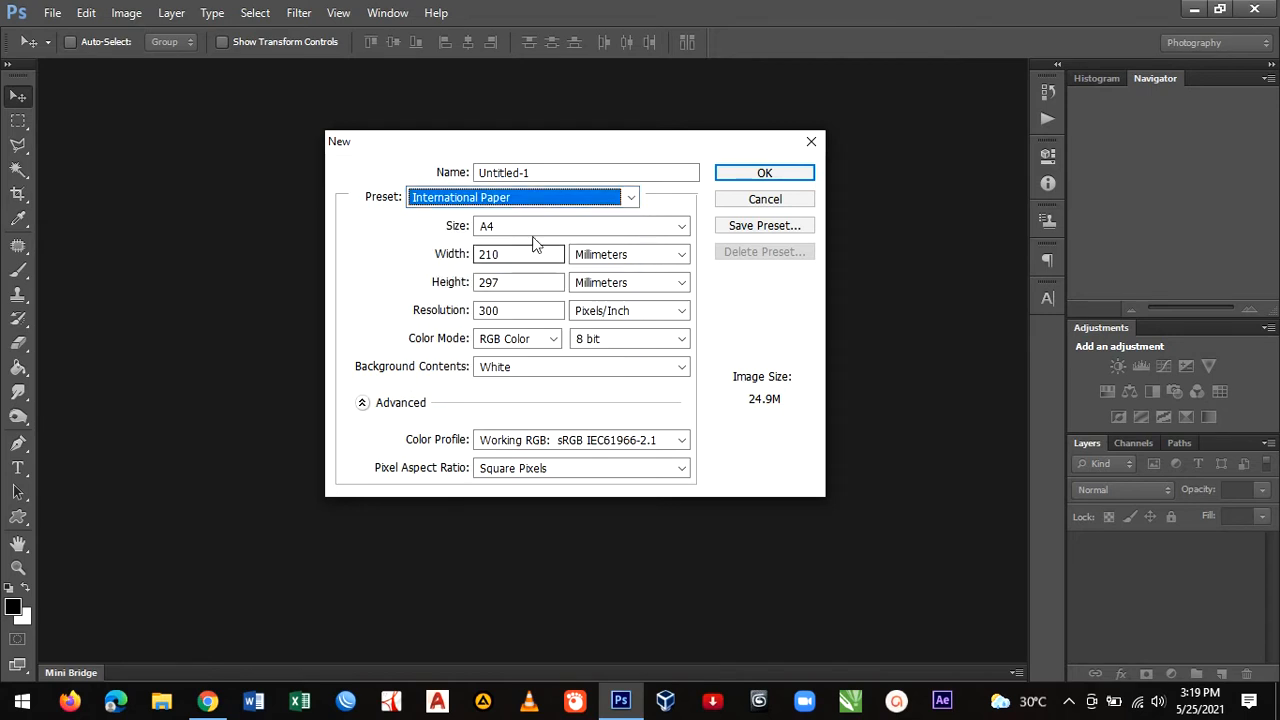
left_click(541, 226)
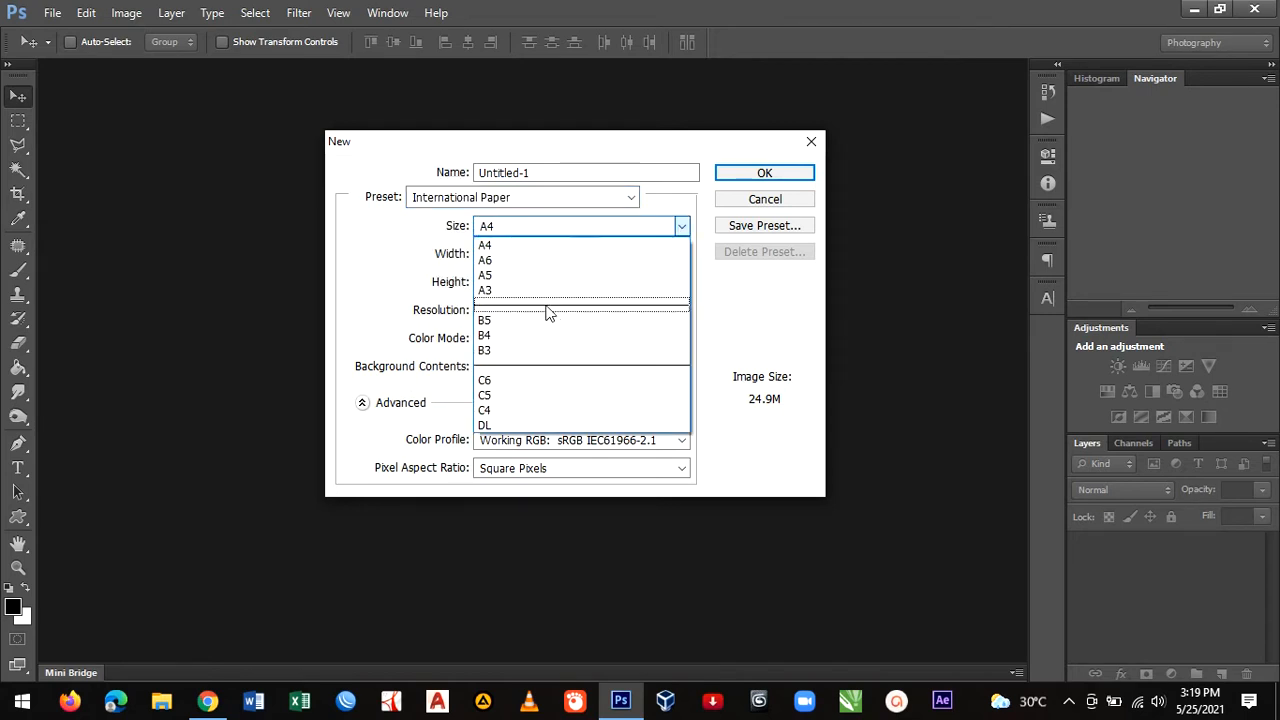
left_click(553, 199)
left_click(553, 199)
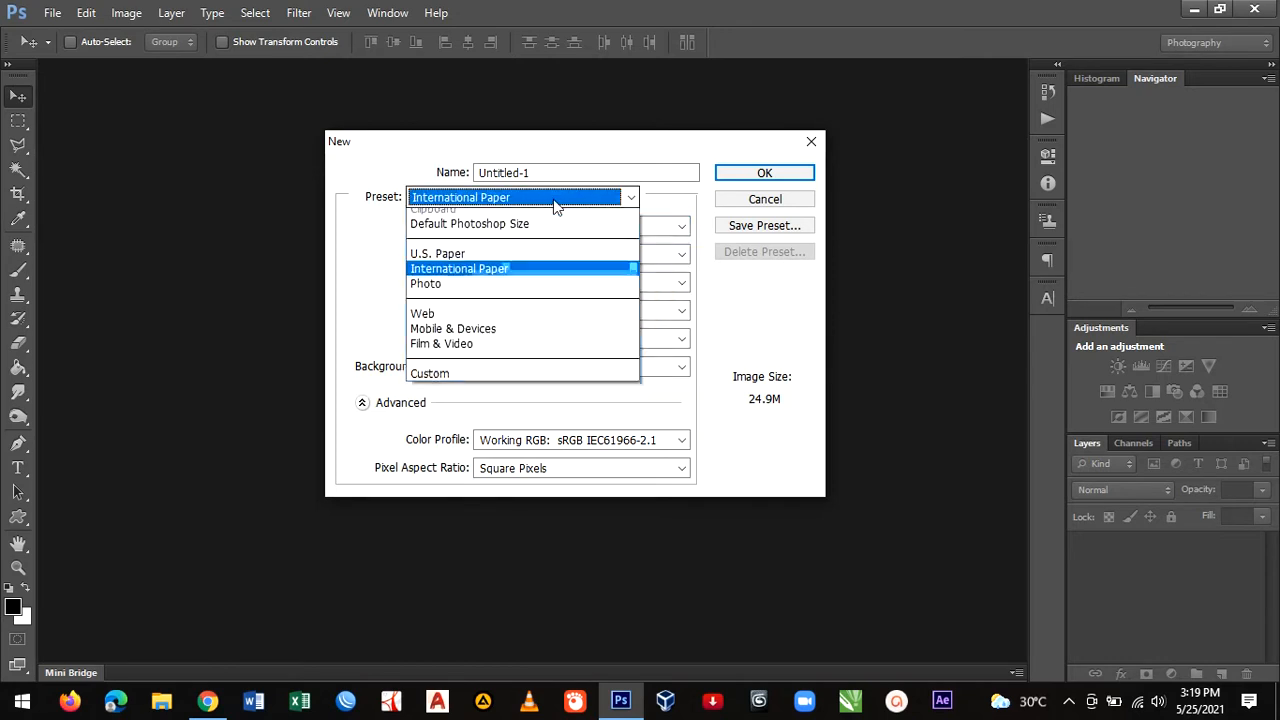
left_click(502, 263)
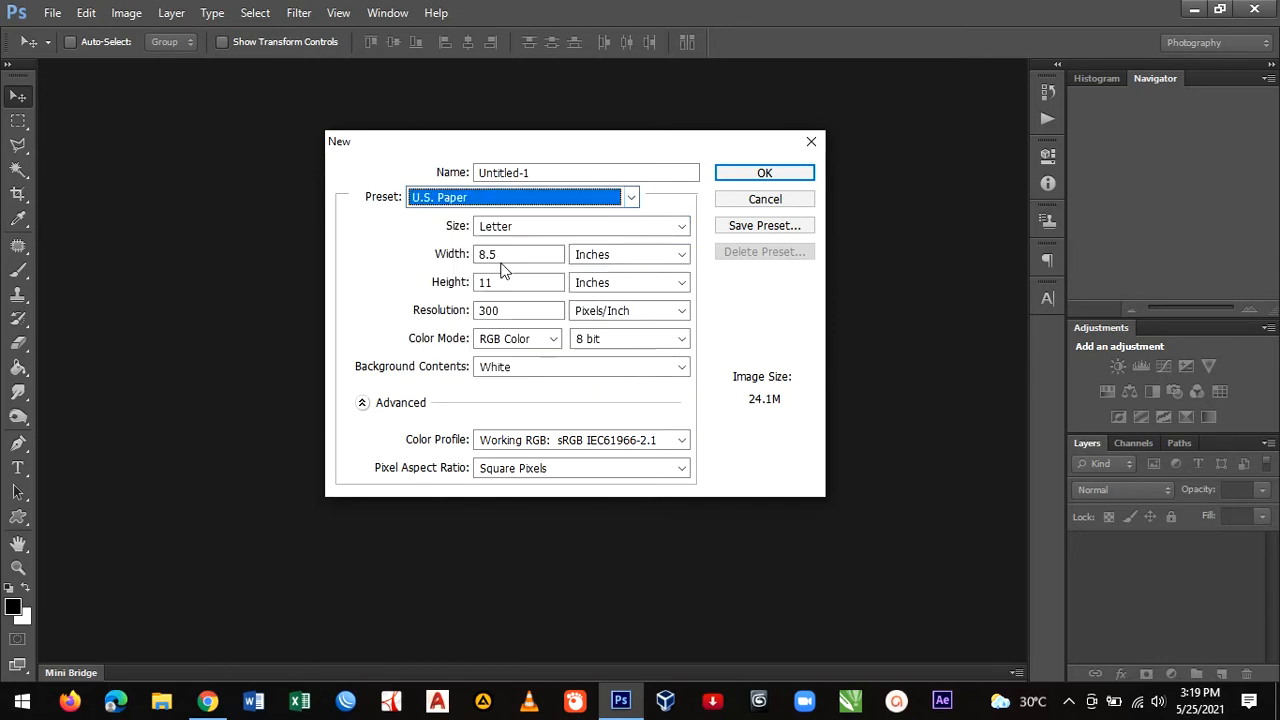
left_click(556, 228)
left_click(554, 197)
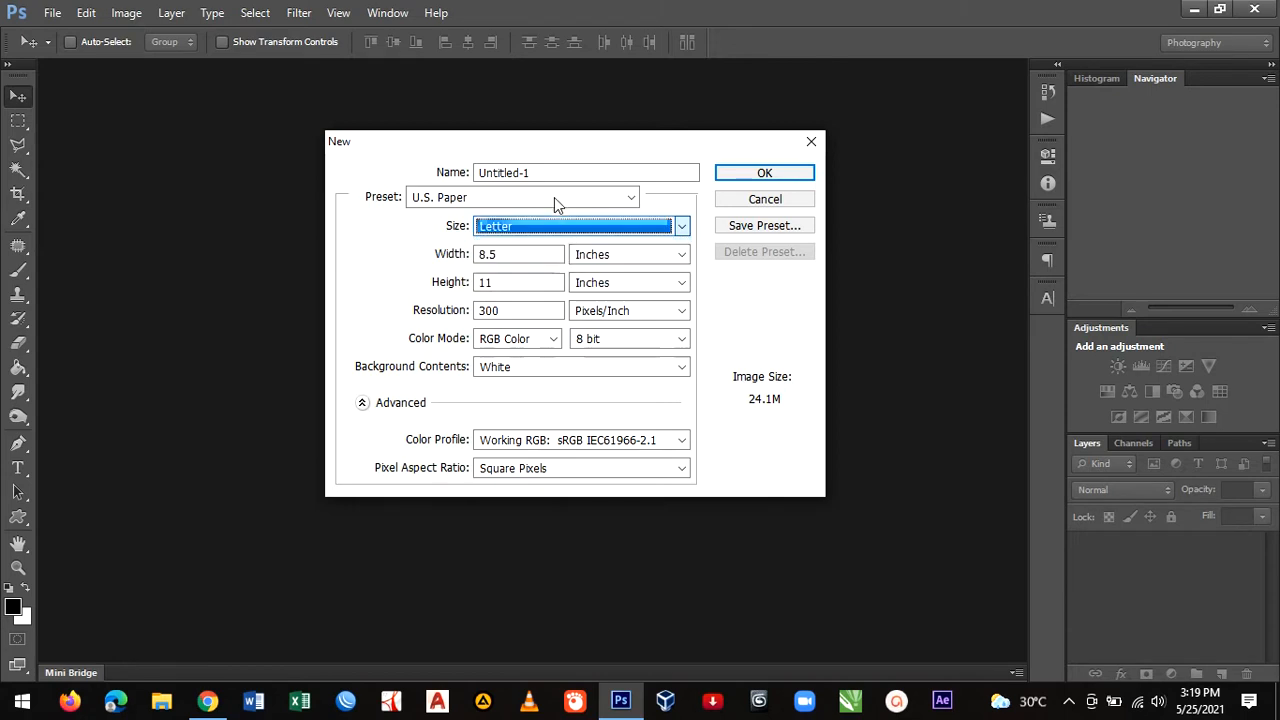
left_click(554, 197)
left_click(491, 292)
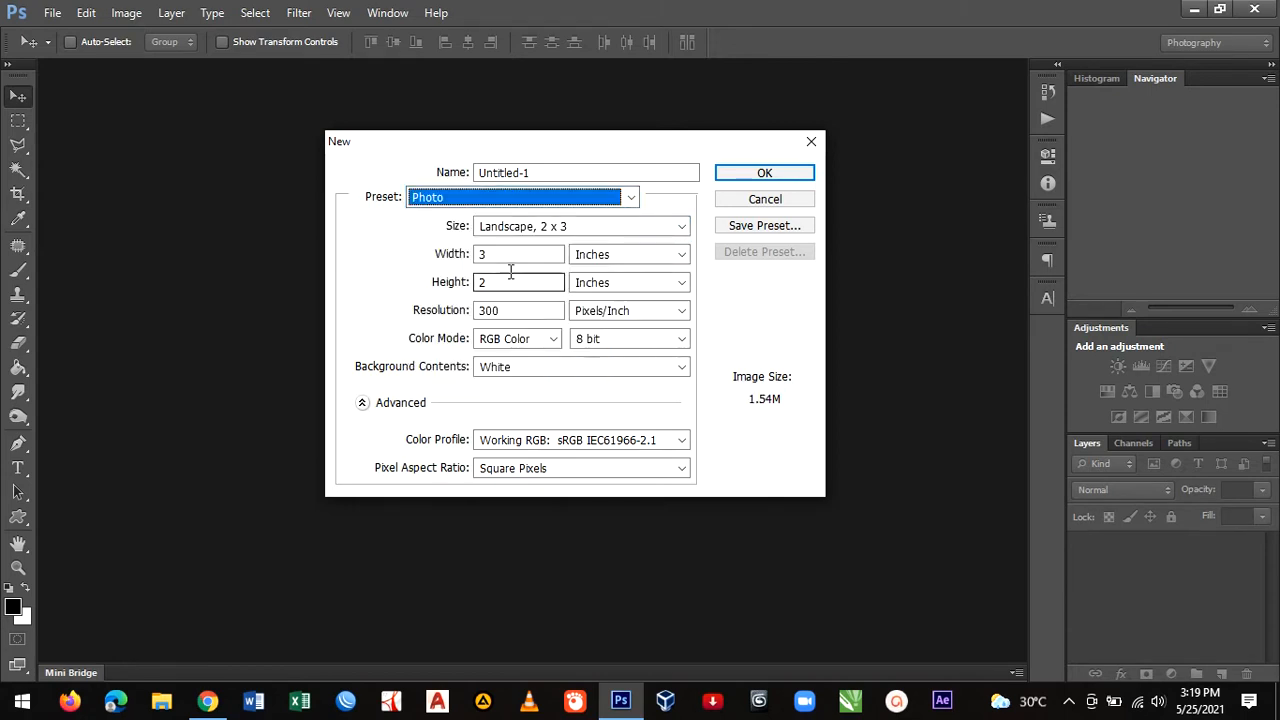
left_click(577, 228)
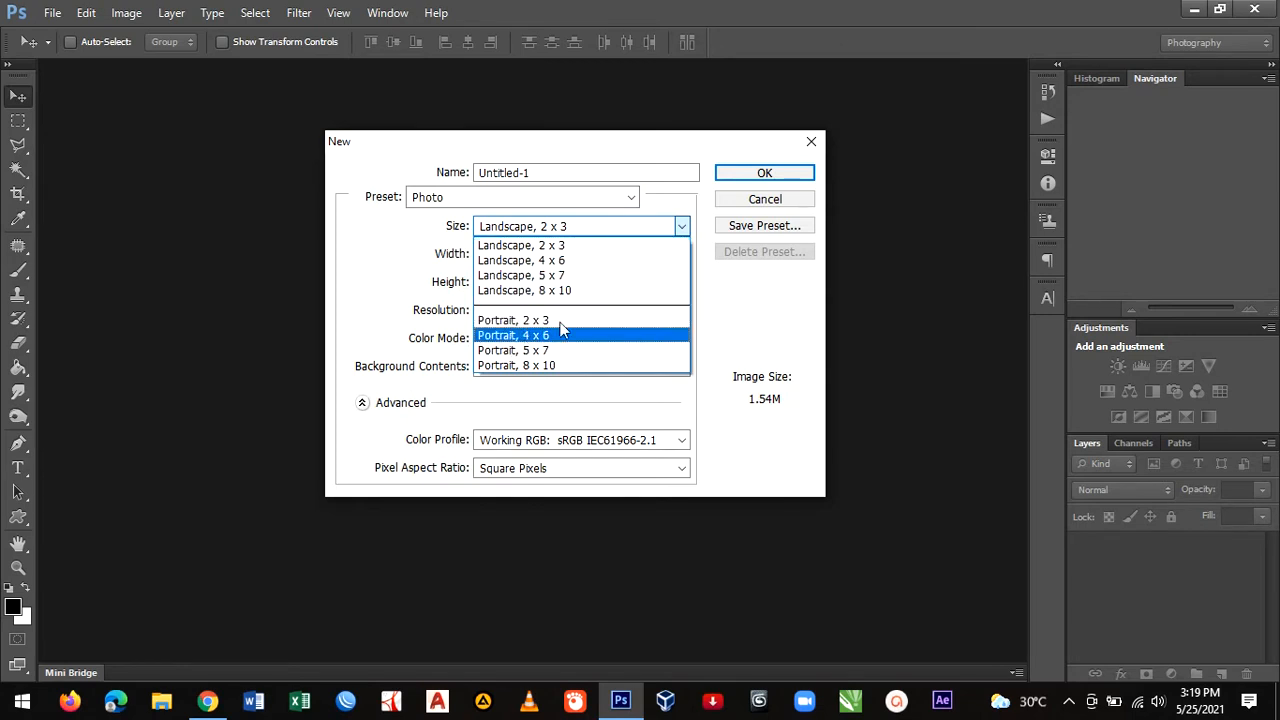
left_click(430, 280)
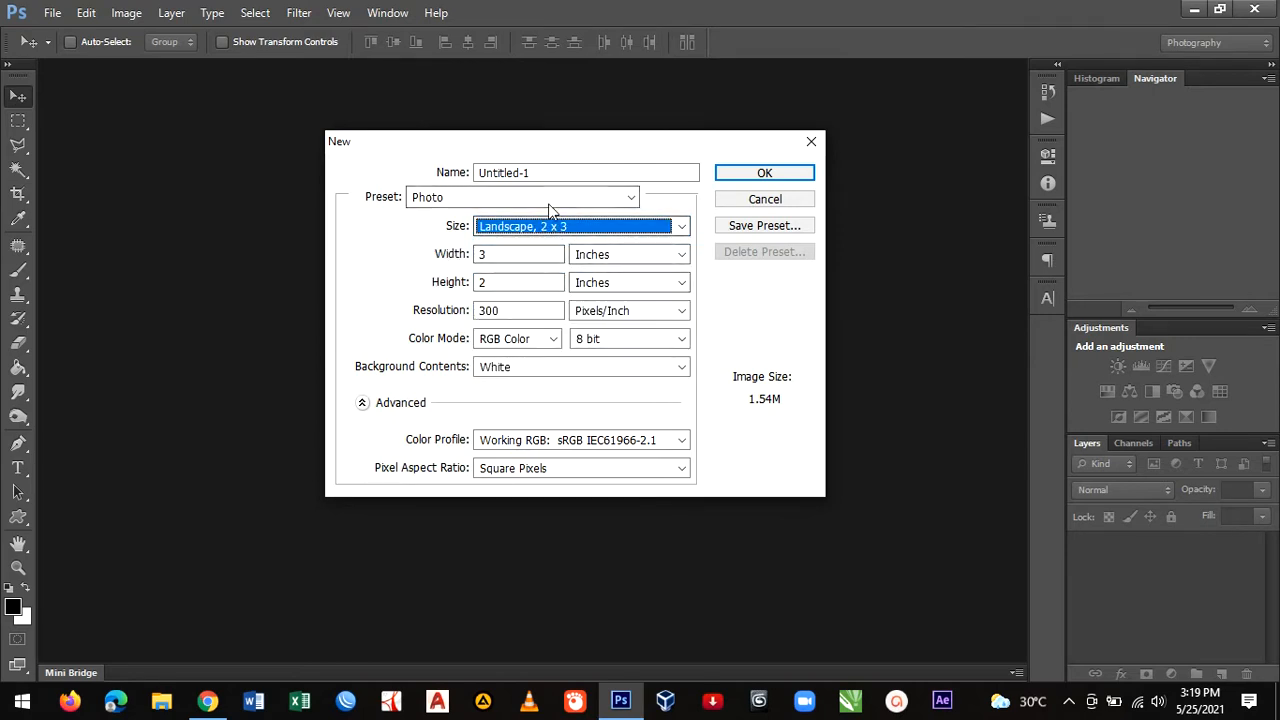
- Use the Custom preset for the new document, with centimeters as the unit, a width of 20 and a height of 30
left_click(466, 203)
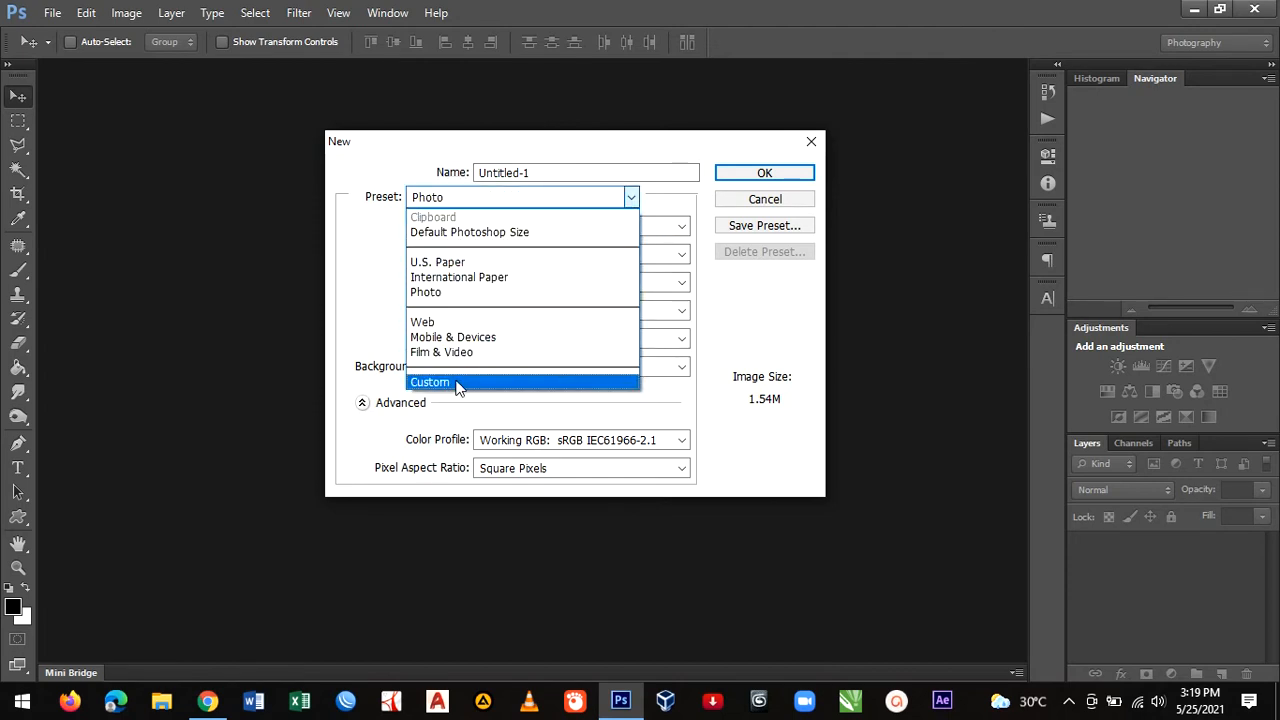
left_click(457, 384)
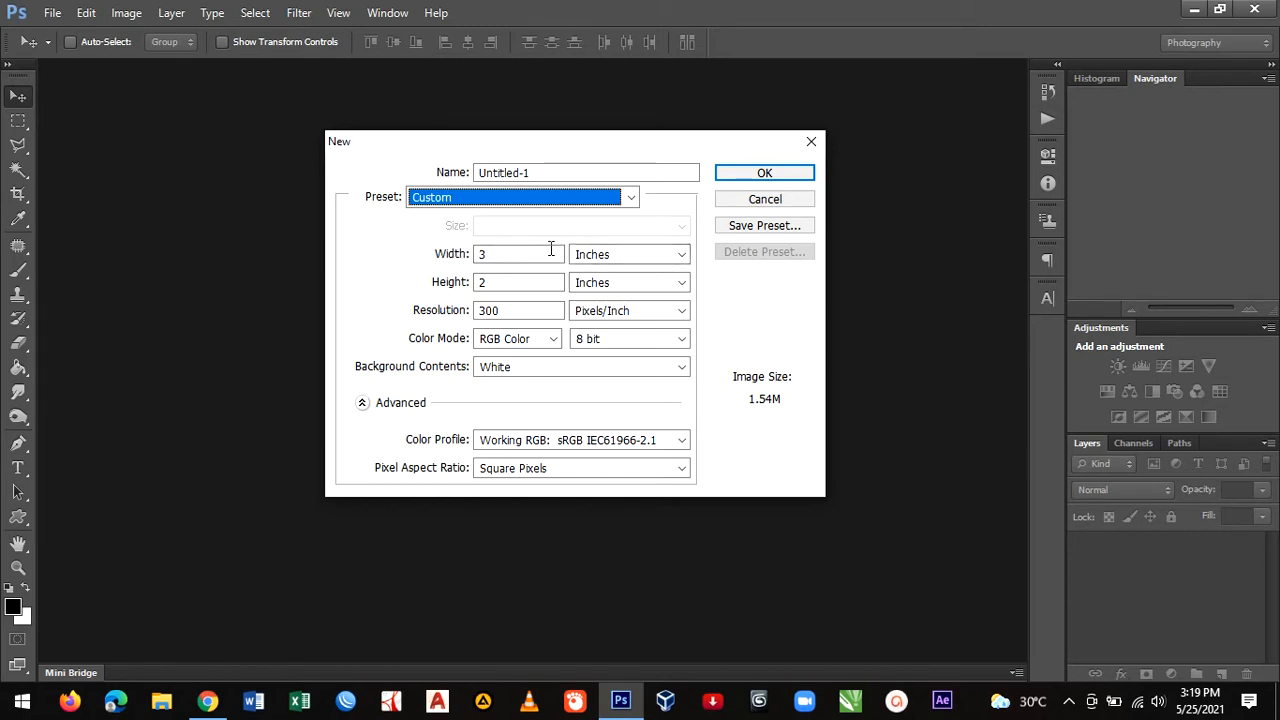
left_click(612, 254)
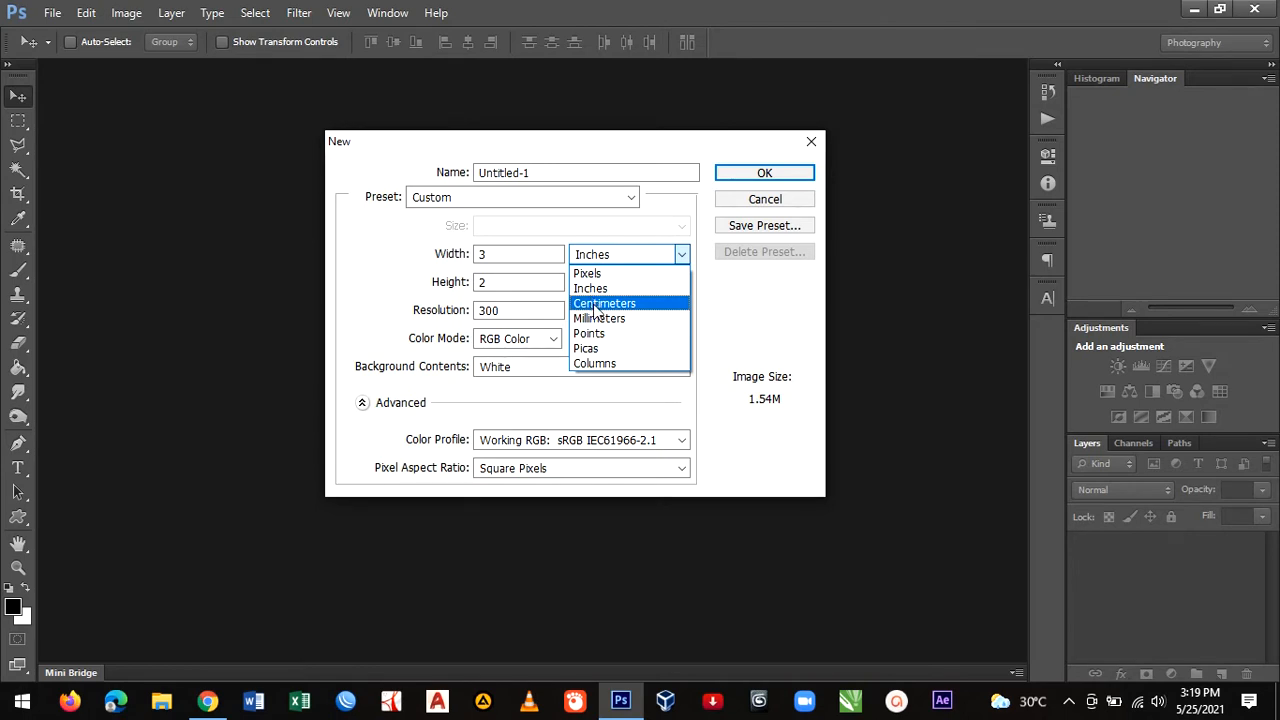
left_click(595, 305)
left_click_drag(523, 257, 426, 258)
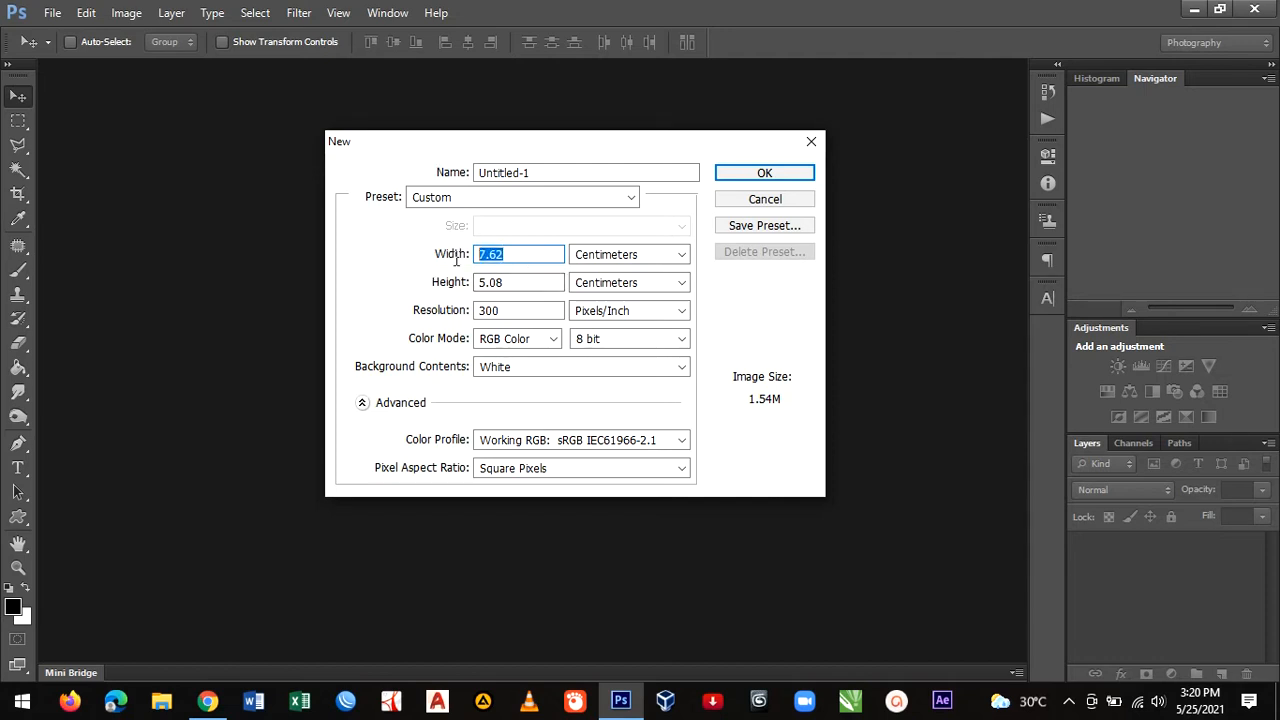
type("20")
key("Tab")
key("Tab")
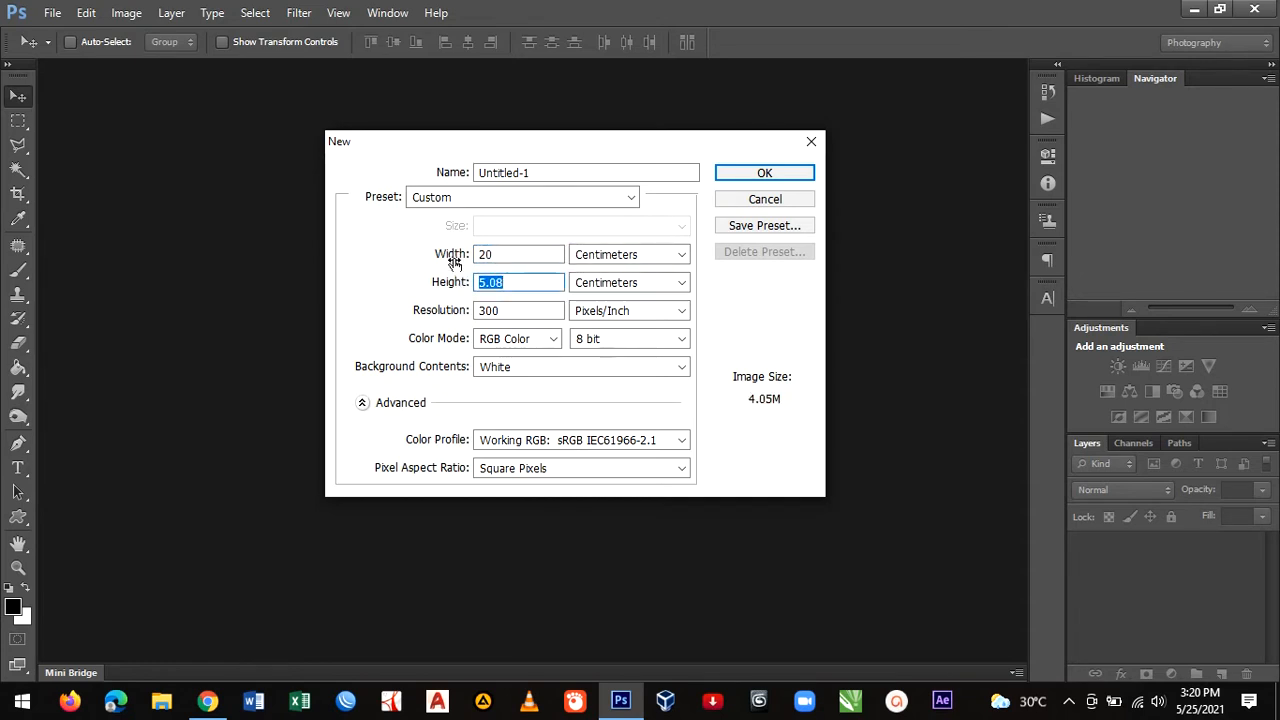
type("30")
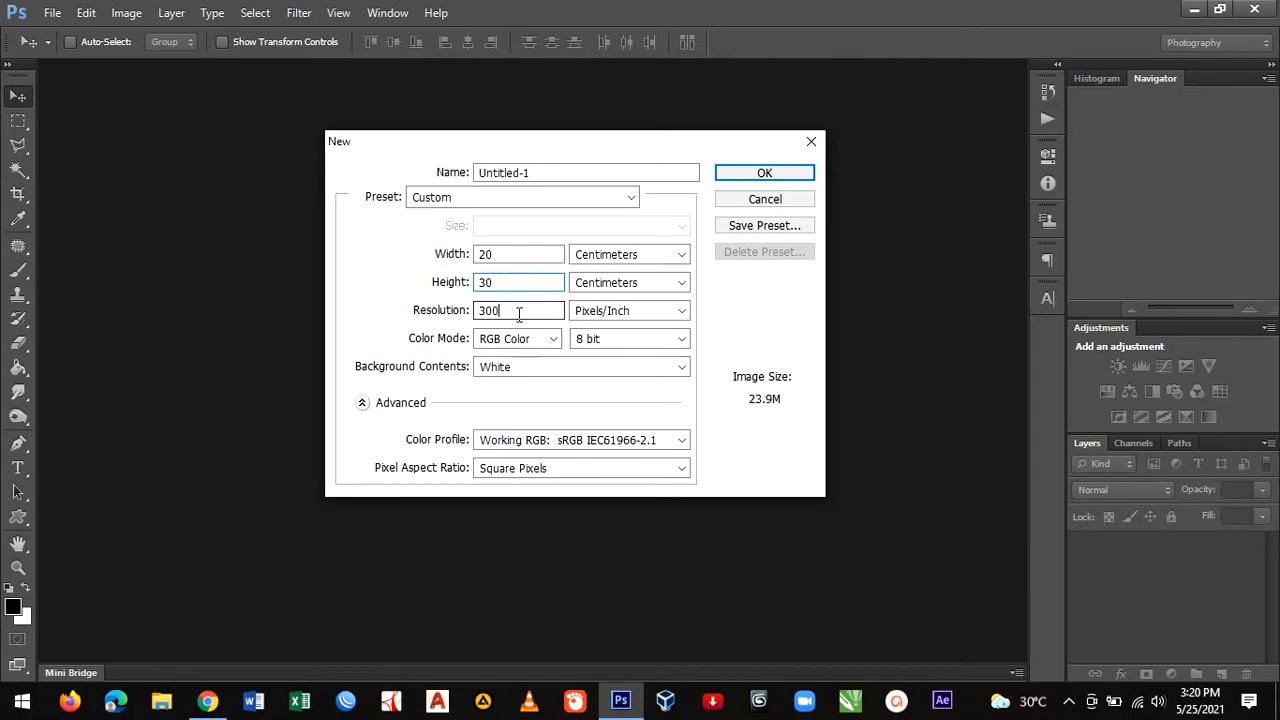
- Choose RGB Color as the color mode and create the document at 300 pixels/inch
left_click_drag(519, 311, 441, 305)
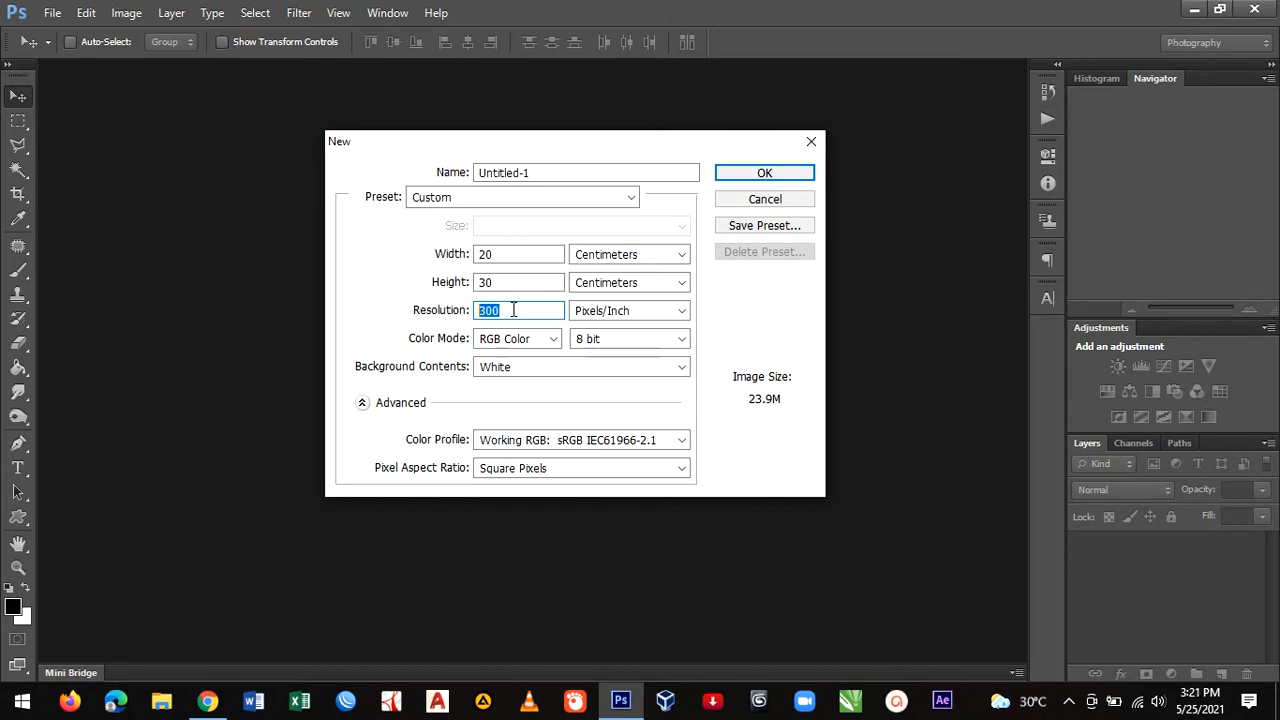
left_click_drag(614, 140, 580, 143)
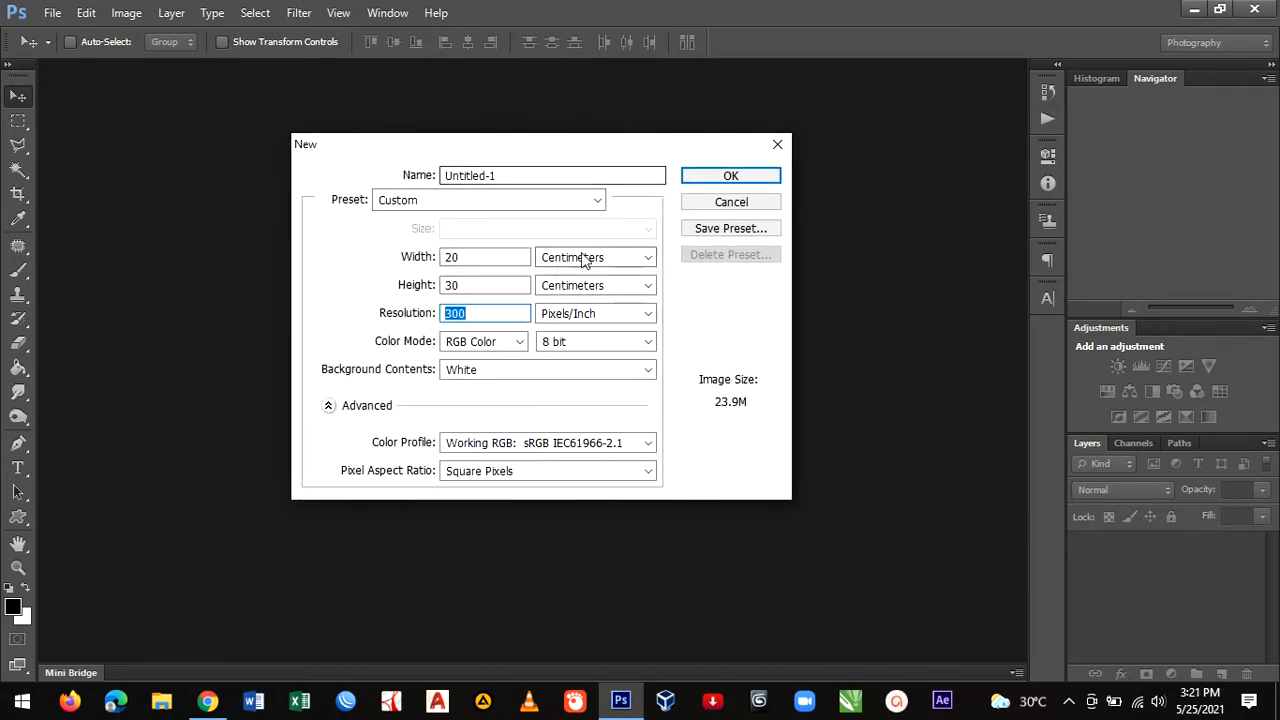
left_click(519, 342)
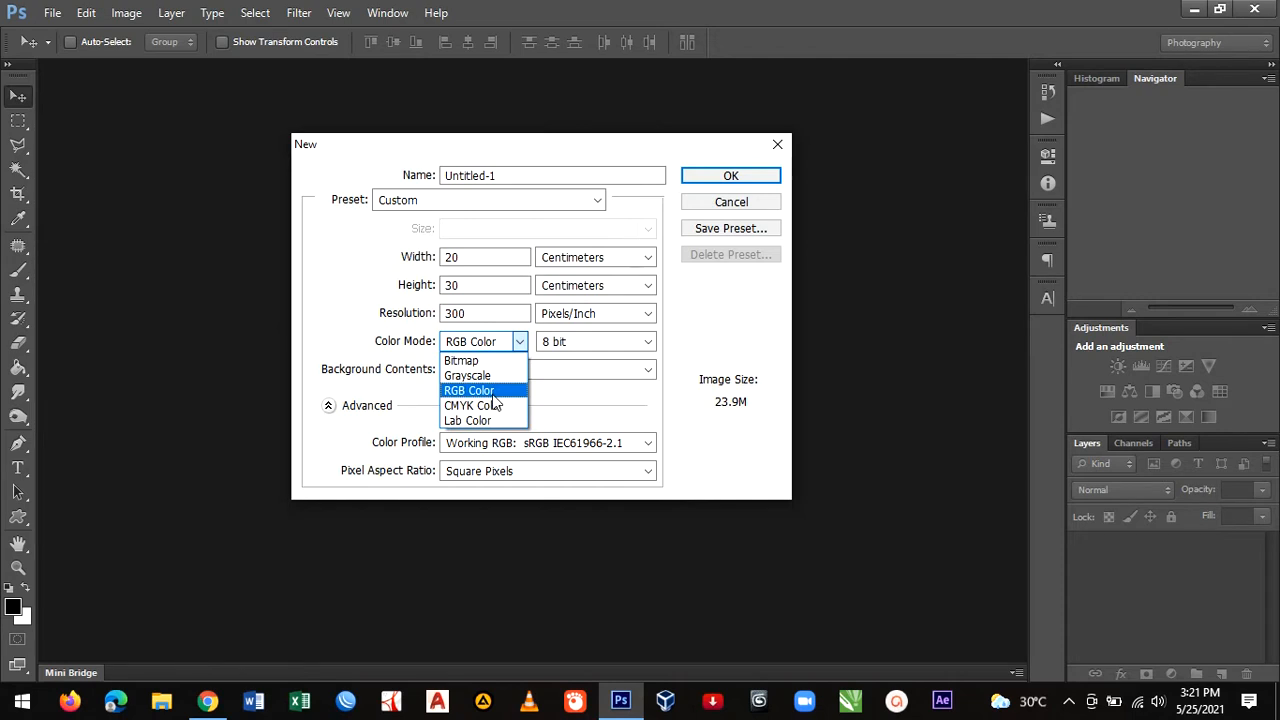
left_click(493, 391)
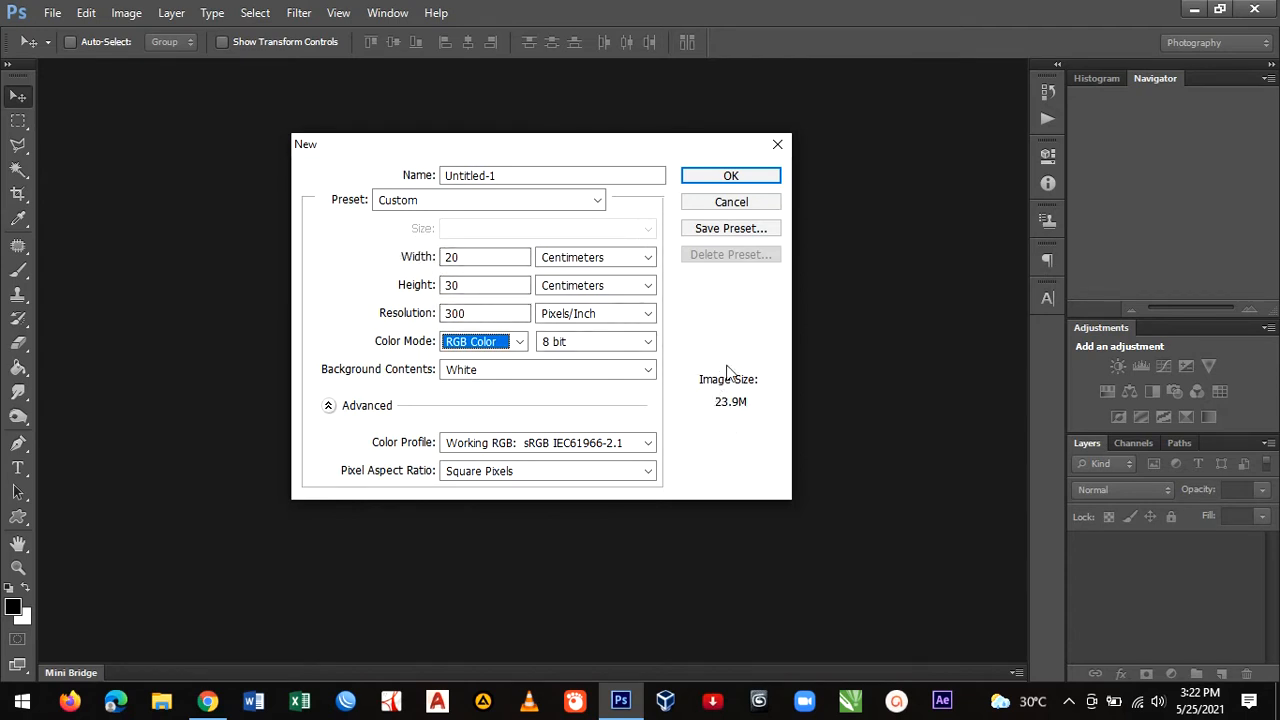
left_click(720, 178)
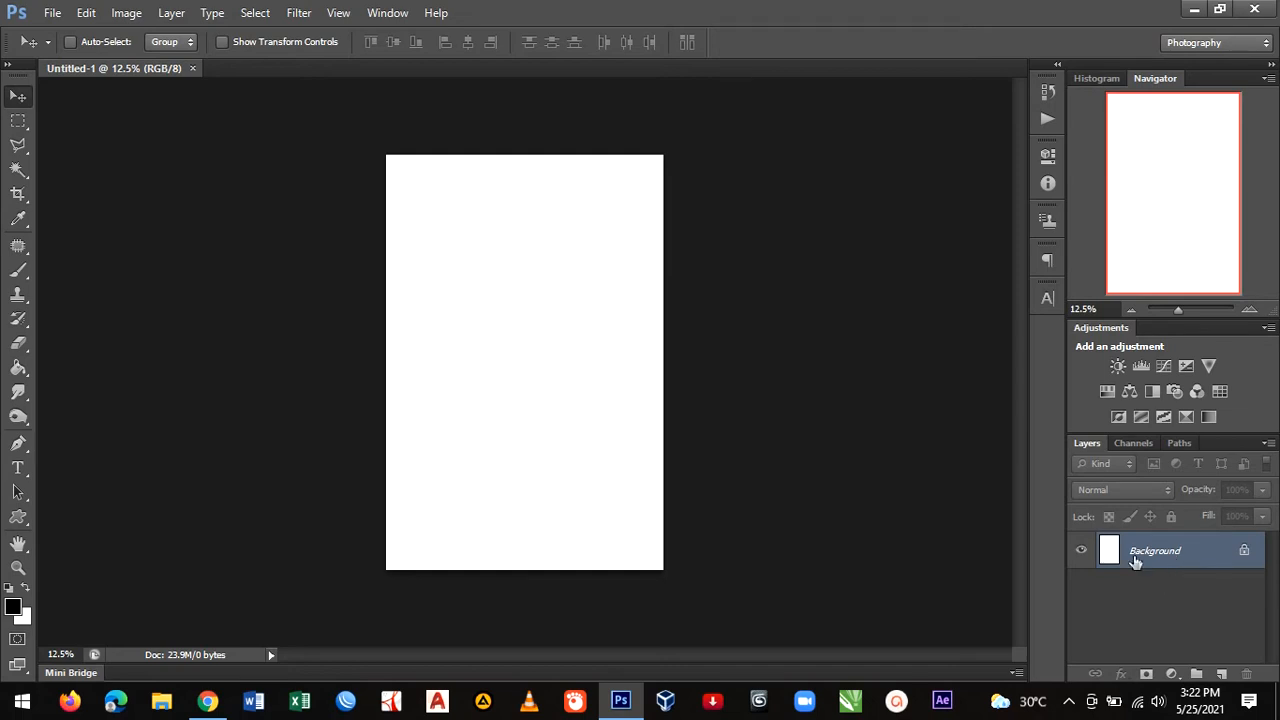
- Add a new layer above the background and rename it Kotak
left_click(1226, 675)
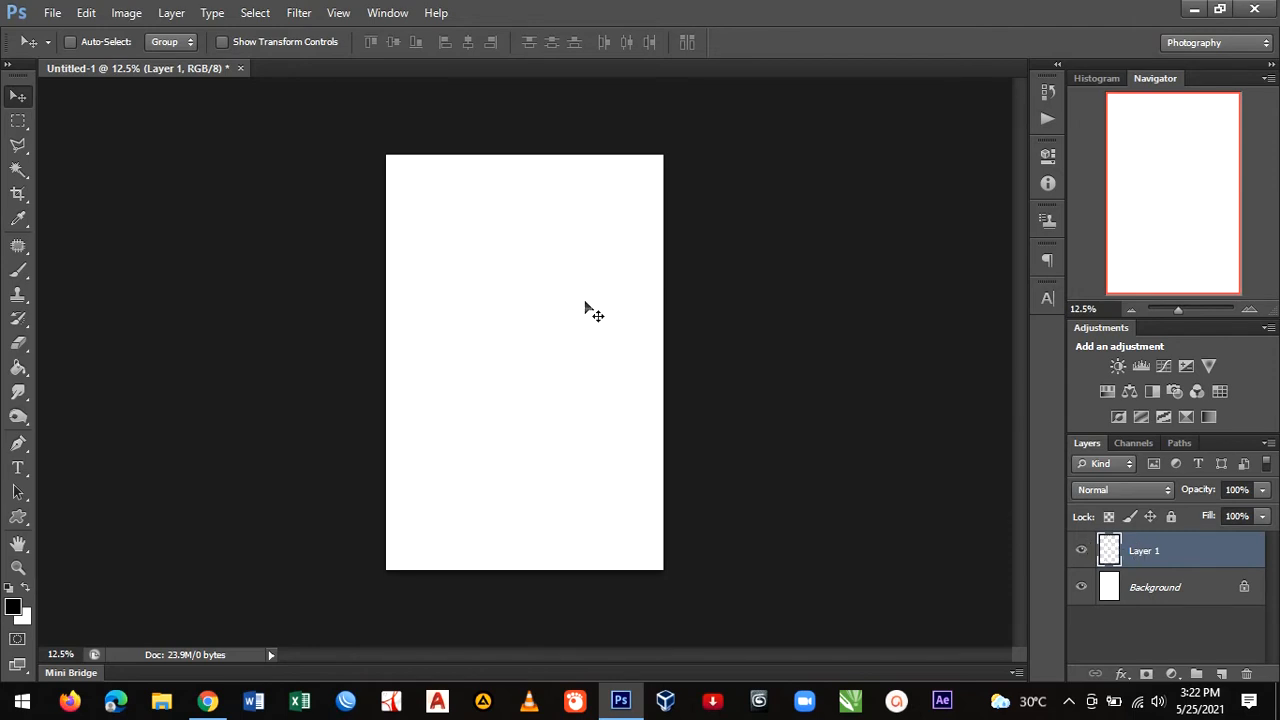
double_click(1150, 558)
type("Kotak")
key("Return")
- Draw a red rectangle about 919 by 785 px on the Kotak layer and move it slightly up and left
left_click(19, 520)
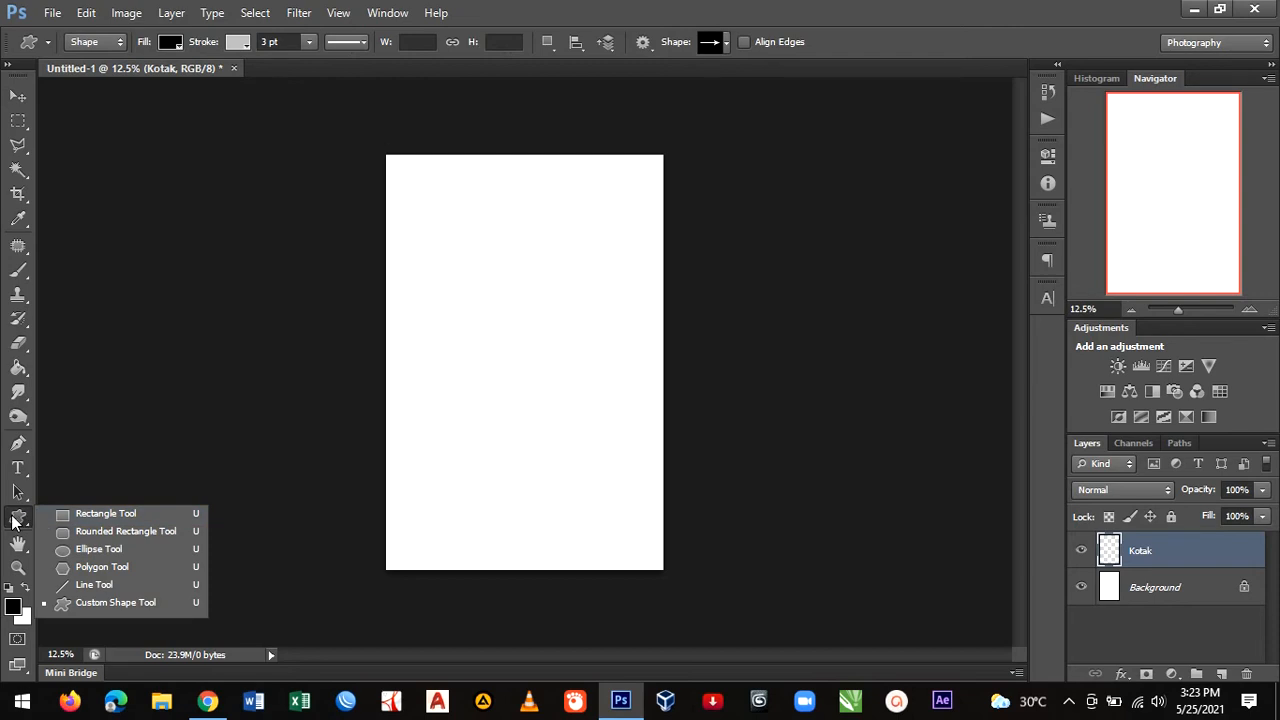
left_click(15, 520)
right_click(16, 520)
left_click(16, 520)
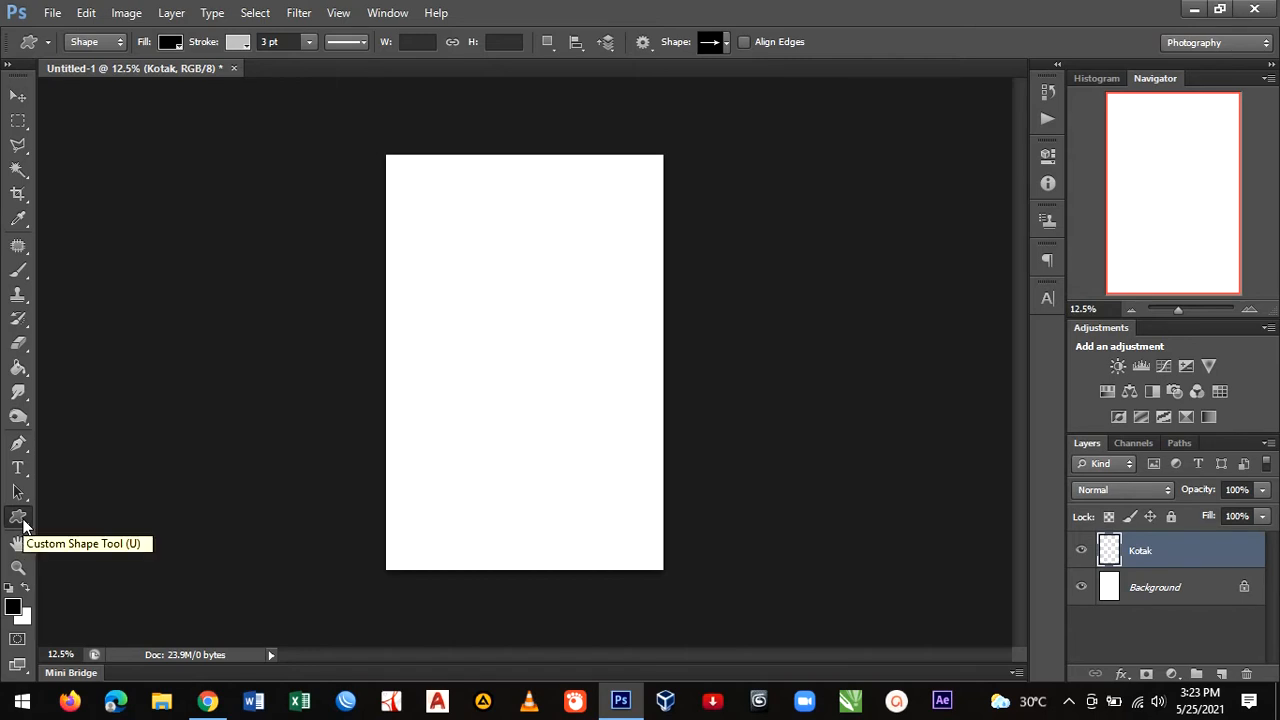
left_click(18, 517)
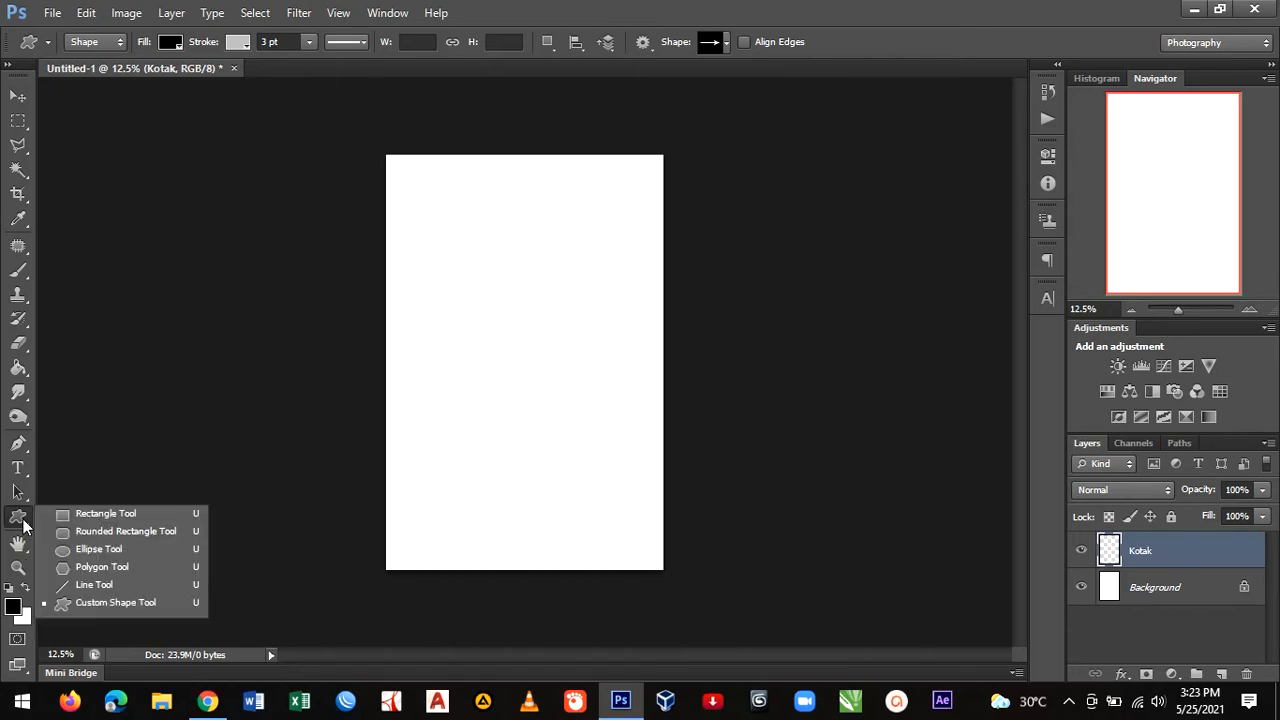
left_click(106, 513)
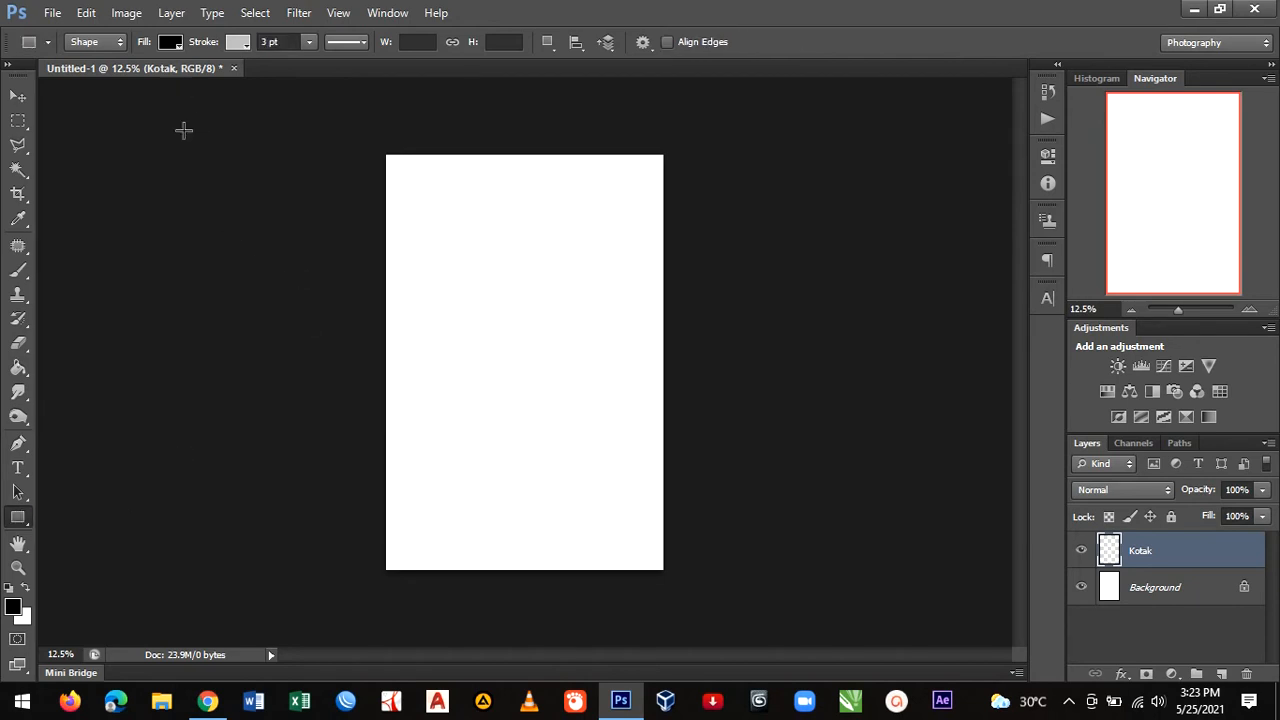
left_click(178, 45)
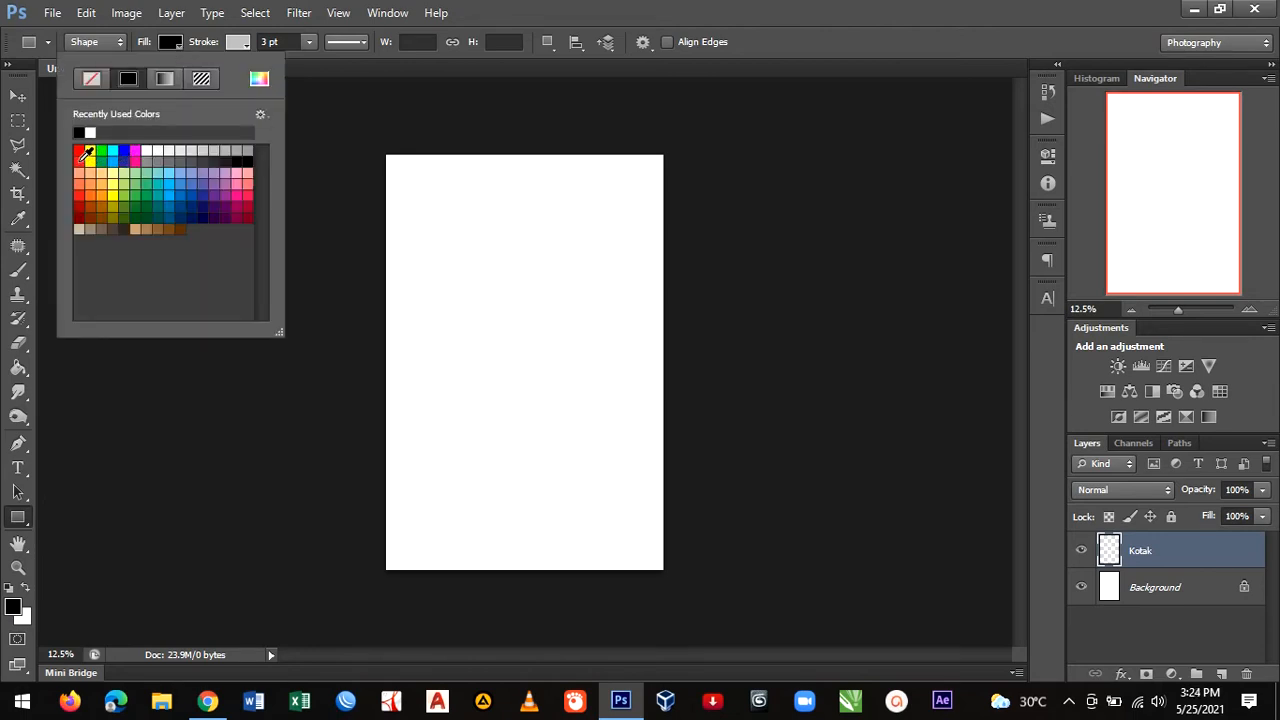
left_click(79, 151)
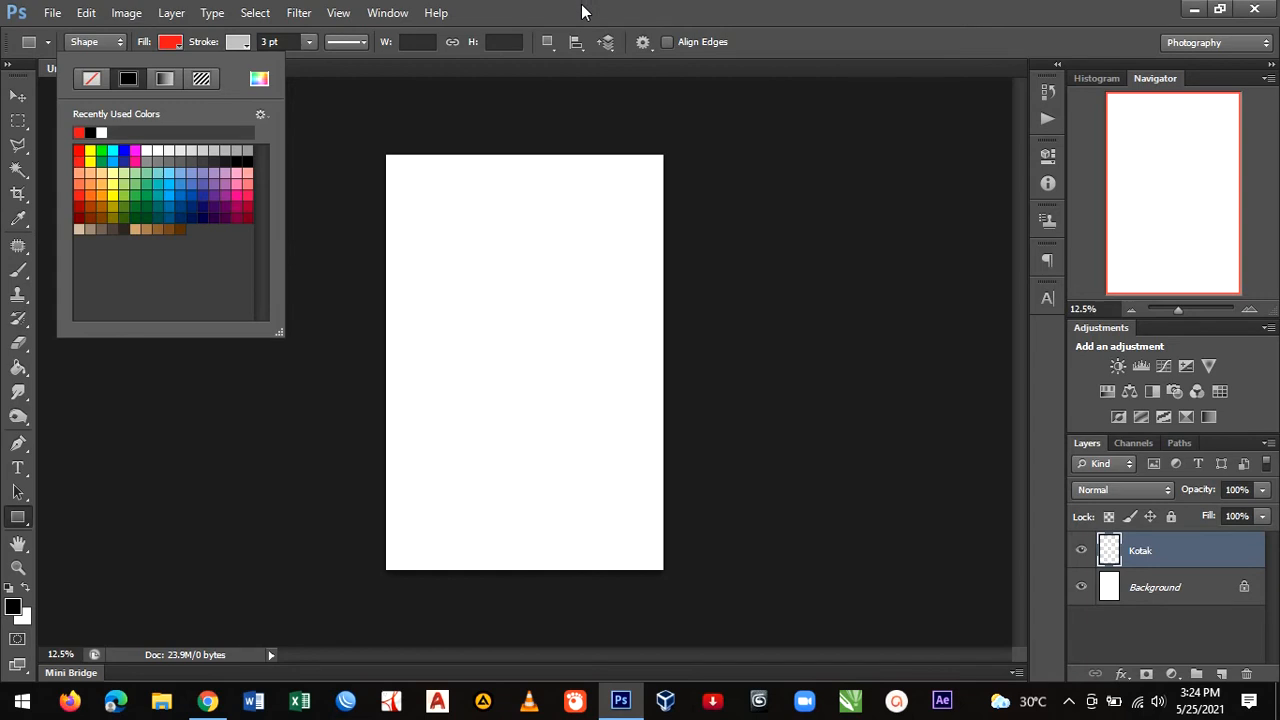
left_click(563, 72)
left_click_drag(444, 308, 551, 398)
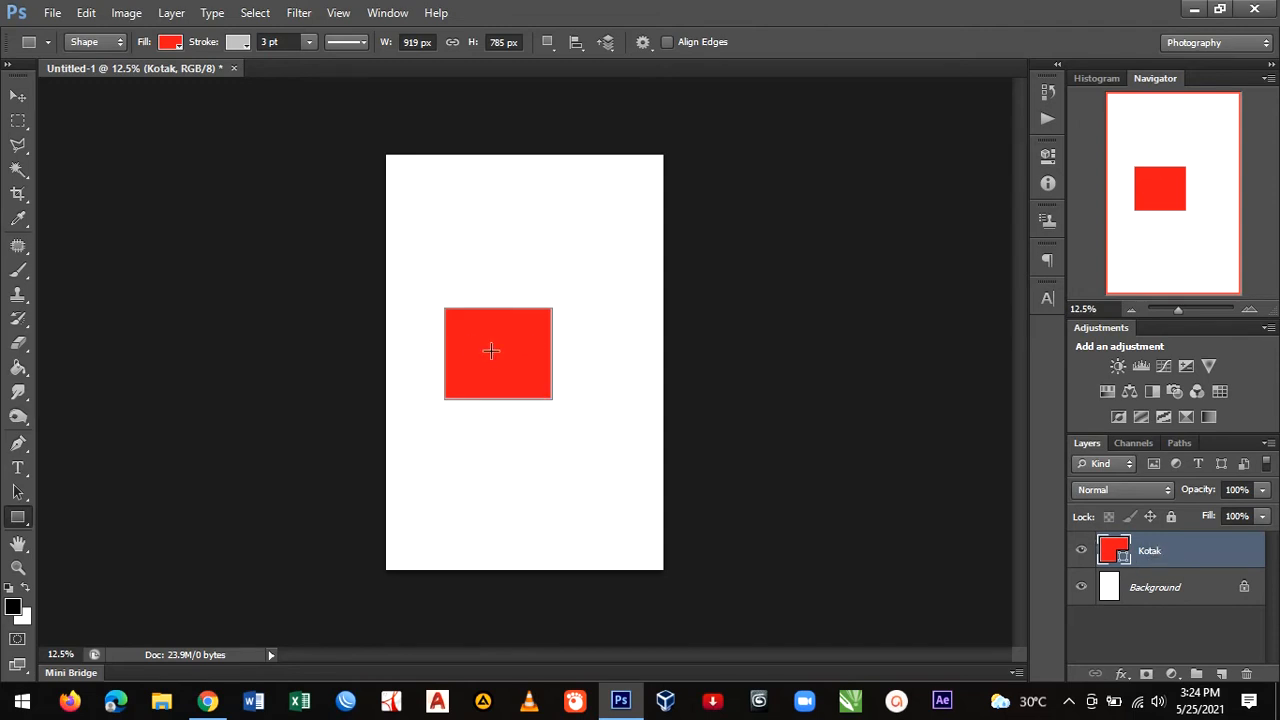
left_click(16, 97)
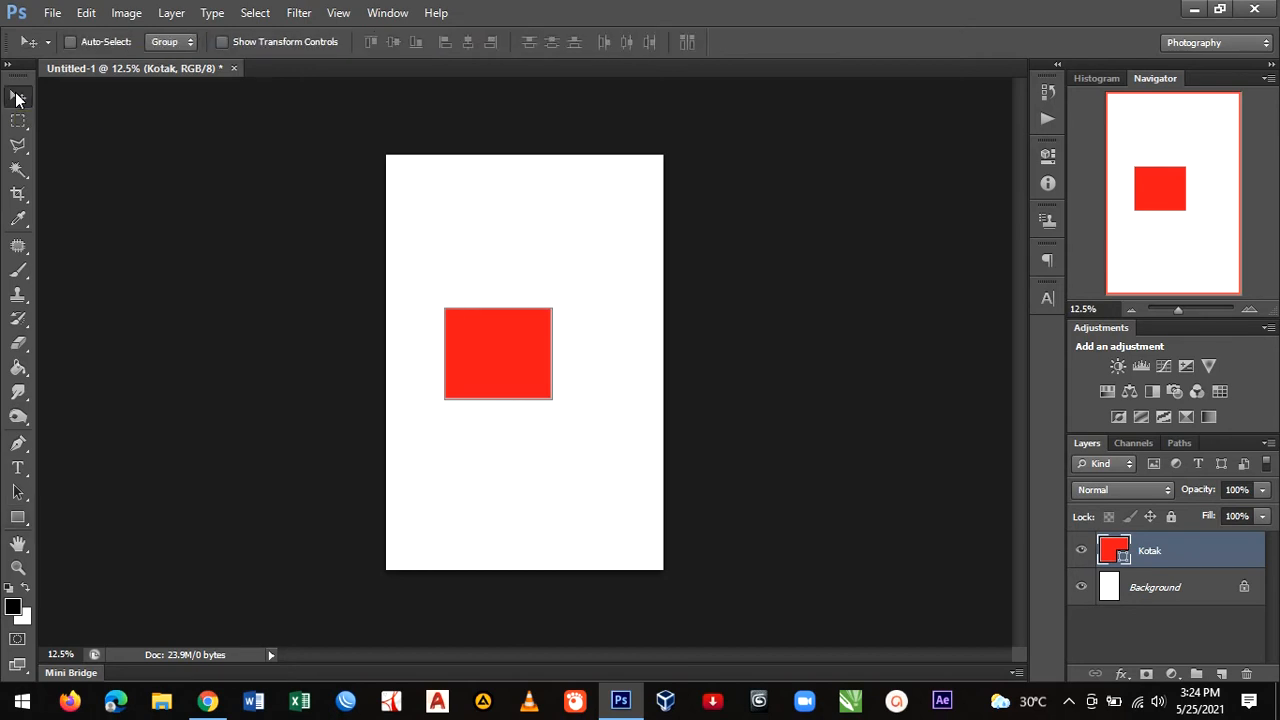
left_click_drag(493, 365, 479, 319)
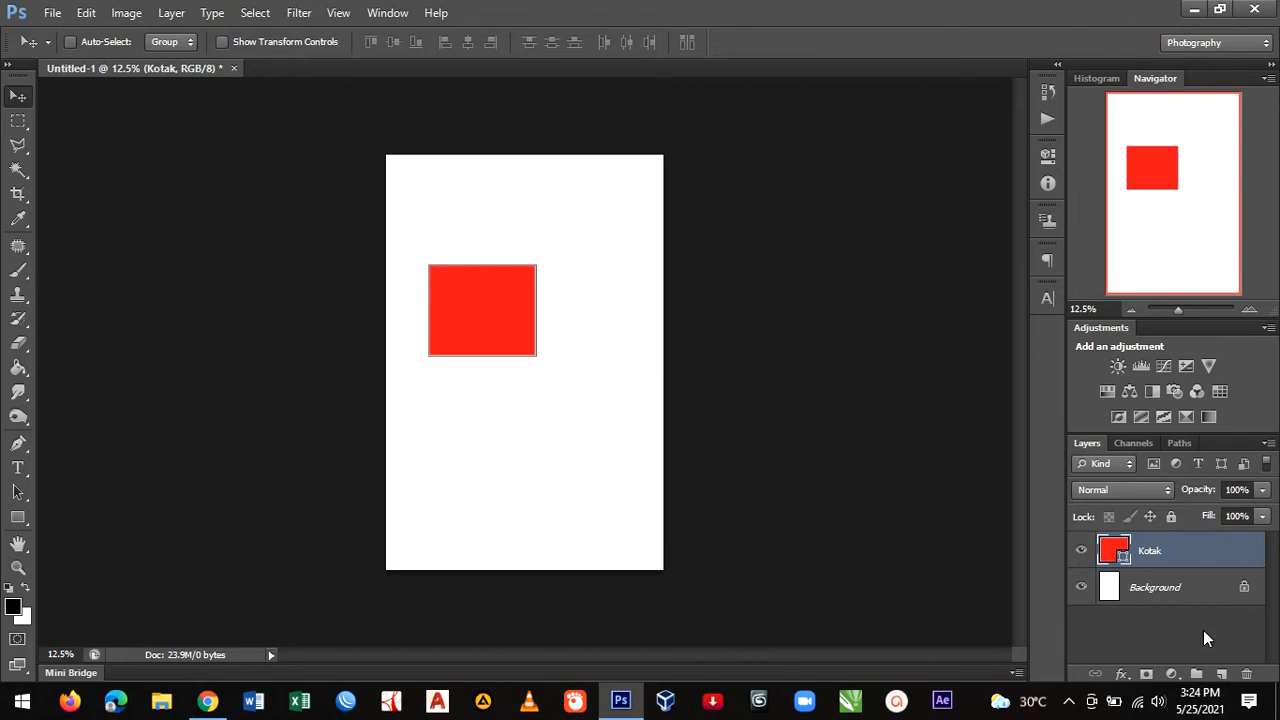
- Add a new layer above Kotak and rename it Lingkaran
left_click(1228, 676)
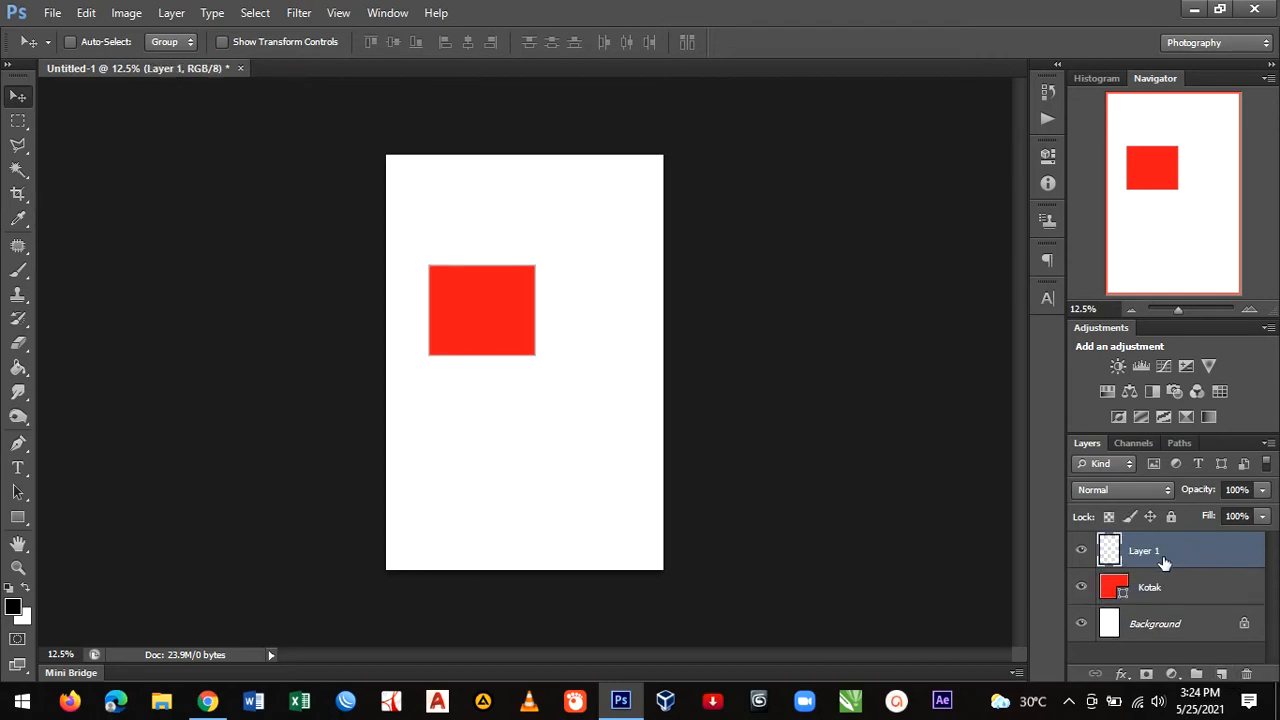
double_click(1145, 551)
type("Linkaran")
key("Return")
double_click(1146, 550)
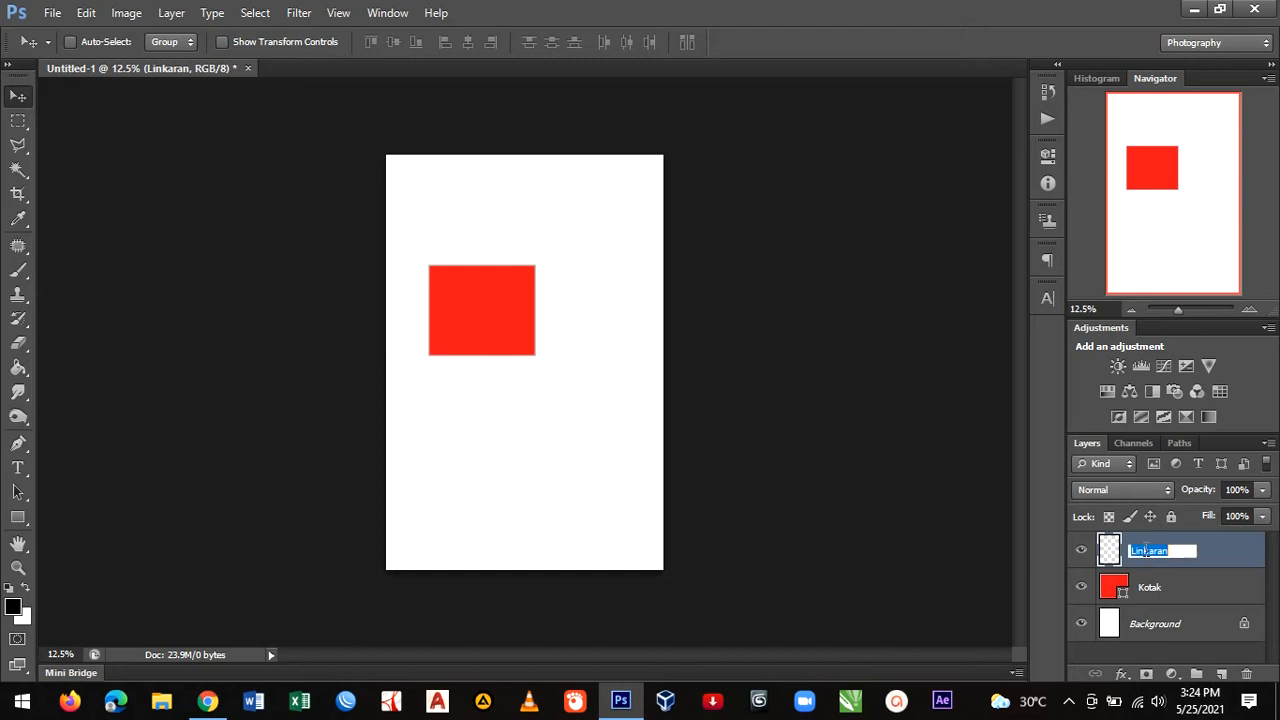
type("Lingkaran")
key("Return")
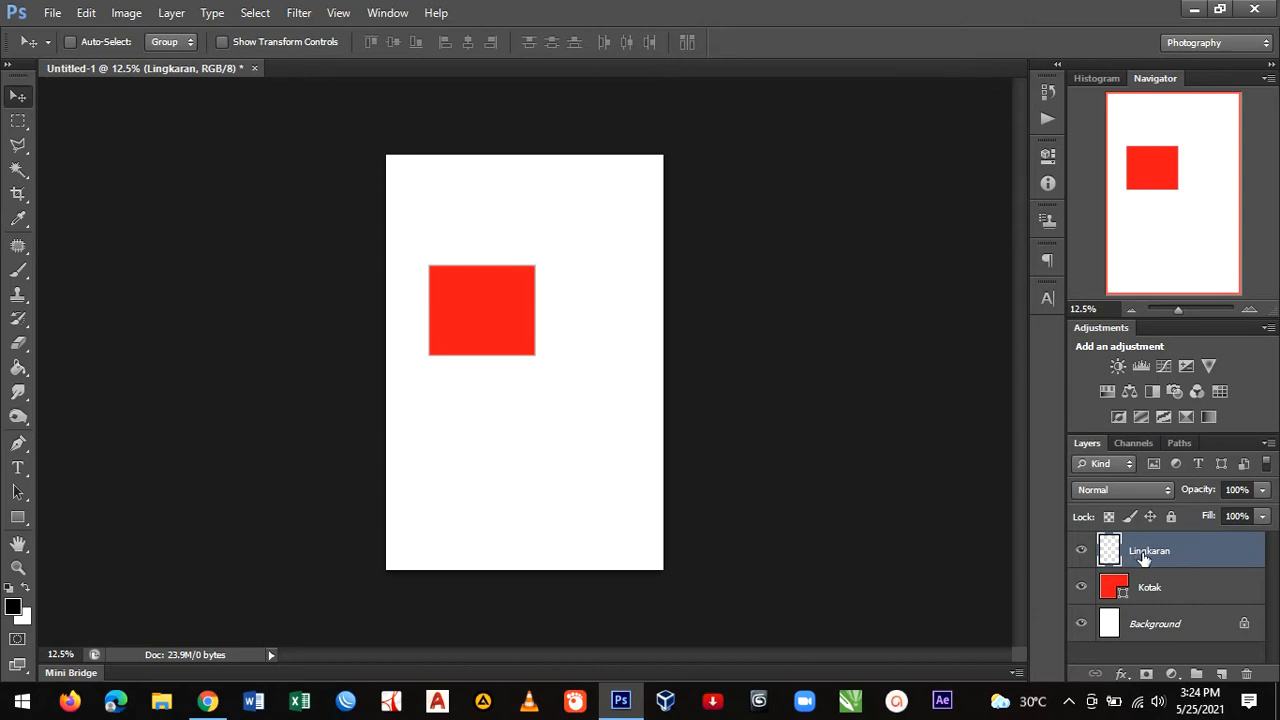
- Draw a blue circle about 937 px in diameter on the Lingkaran layer, below the red rectangle, with the Ellipse tool
left_click(1152, 597)
left_click(1161, 553)
left_click(24, 526)
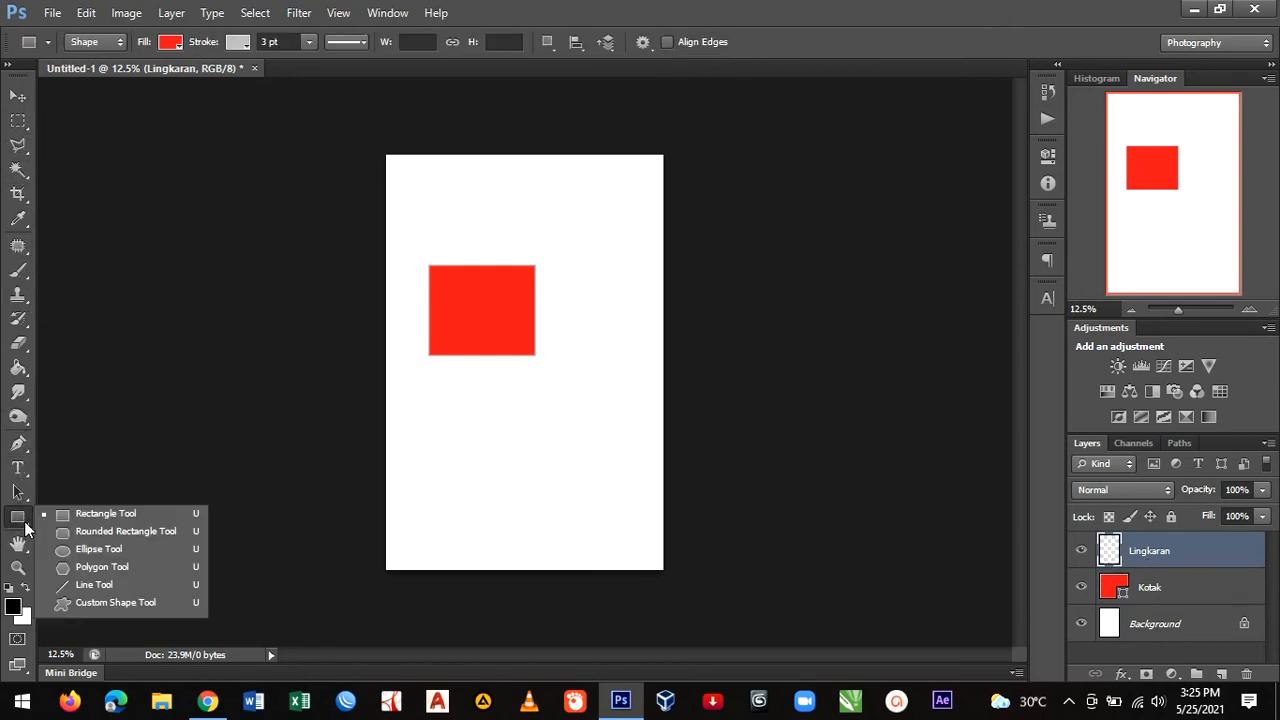
left_click(99, 552)
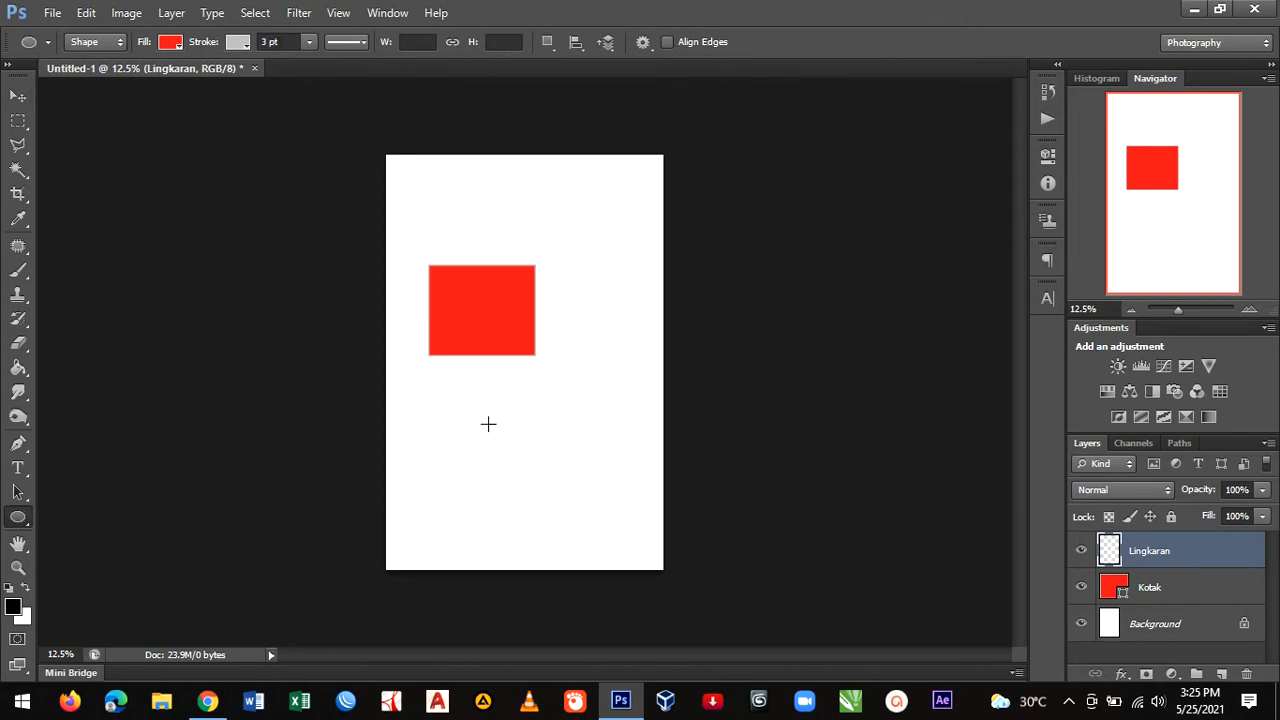
left_click(488, 424)
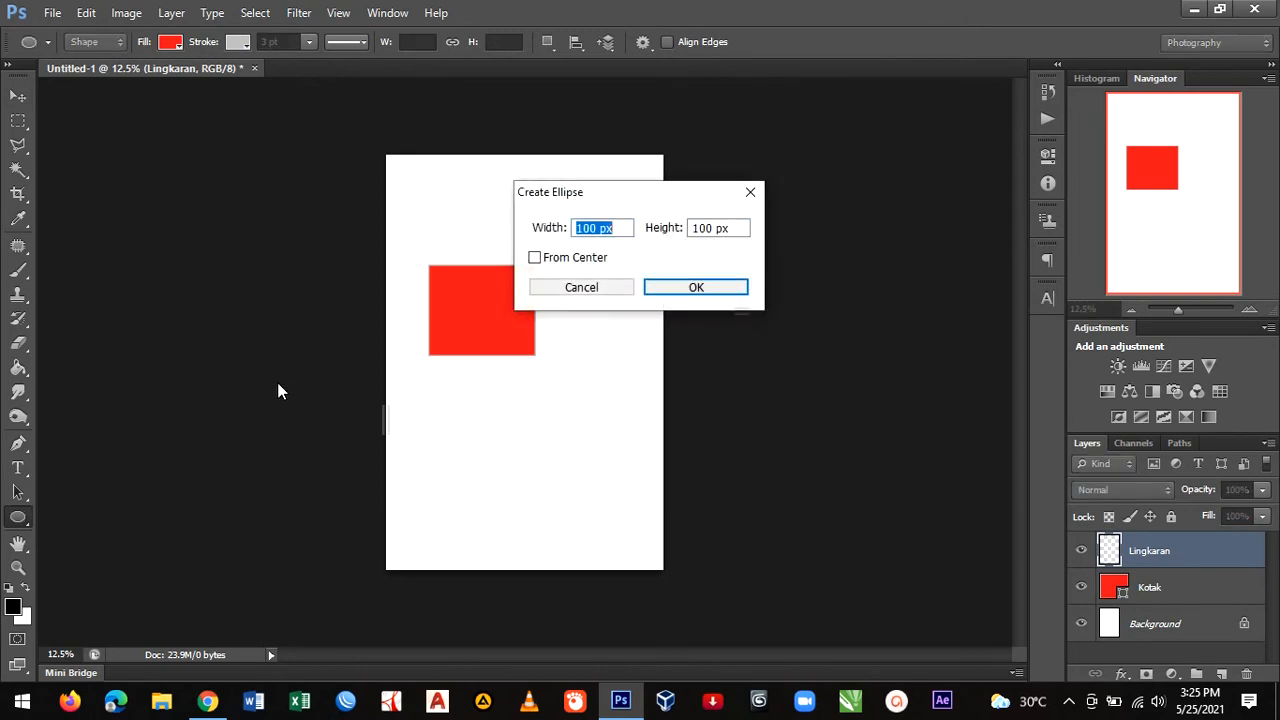
left_click(749, 191)
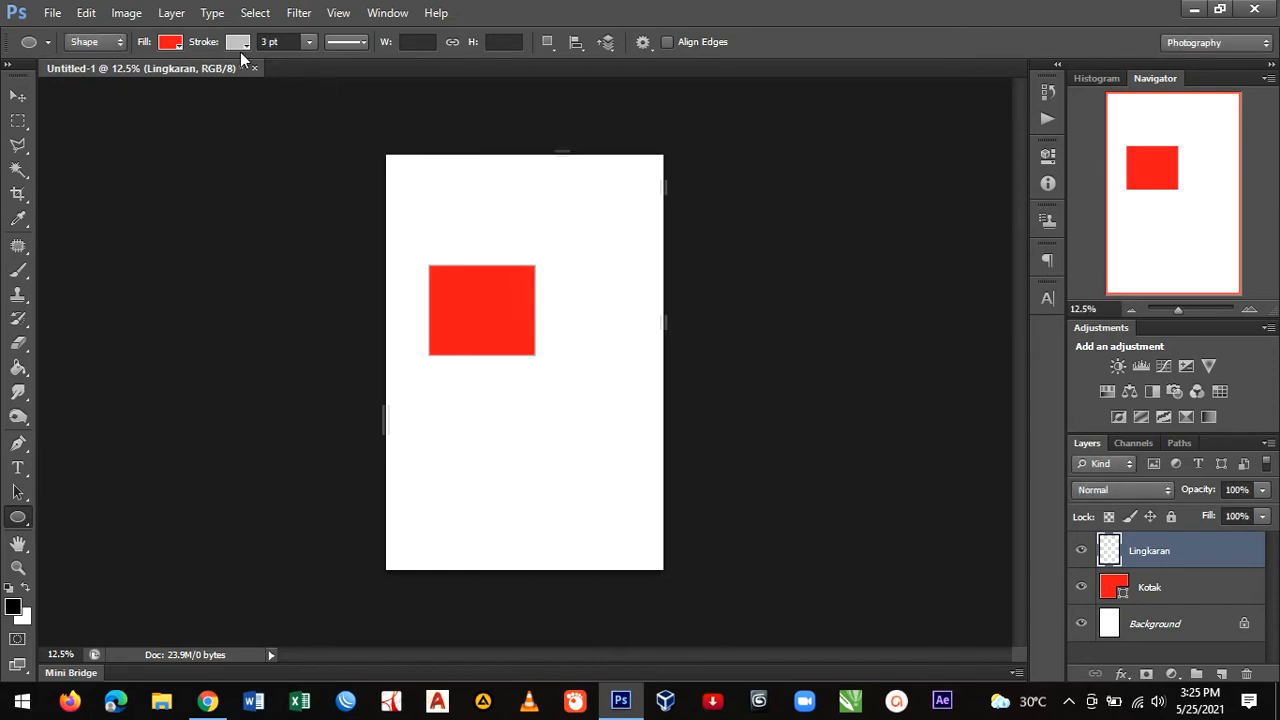
left_click(173, 43)
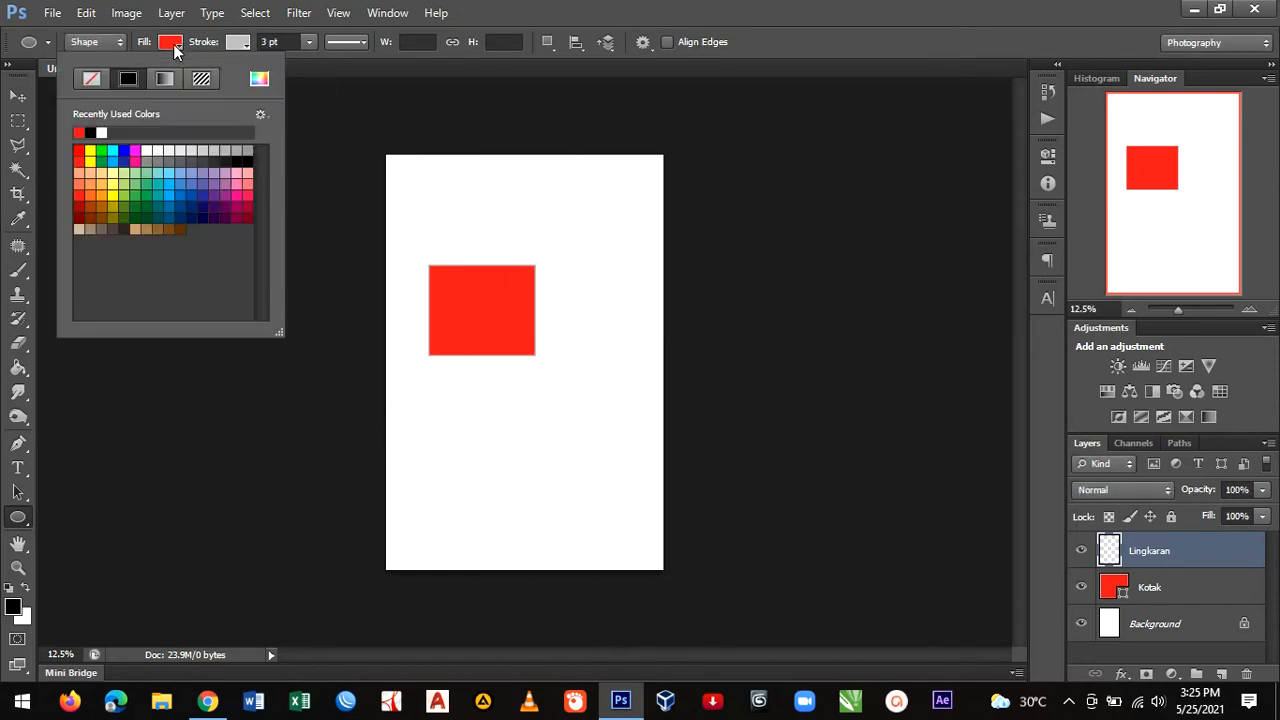
left_click(123, 150)
left_click_drag(449, 432, 574, 541)
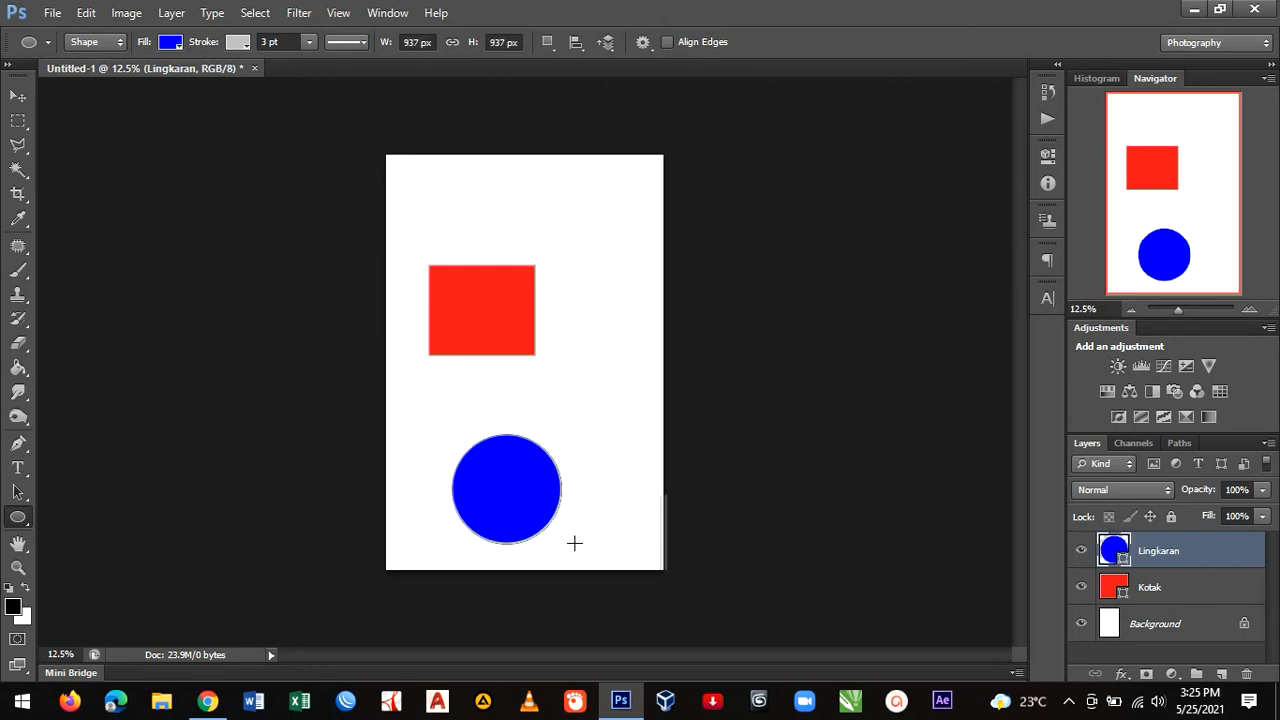
- Try moving the blue circle over the red rectangle and up to the rectangle's upper-right corner
left_click(16, 96)
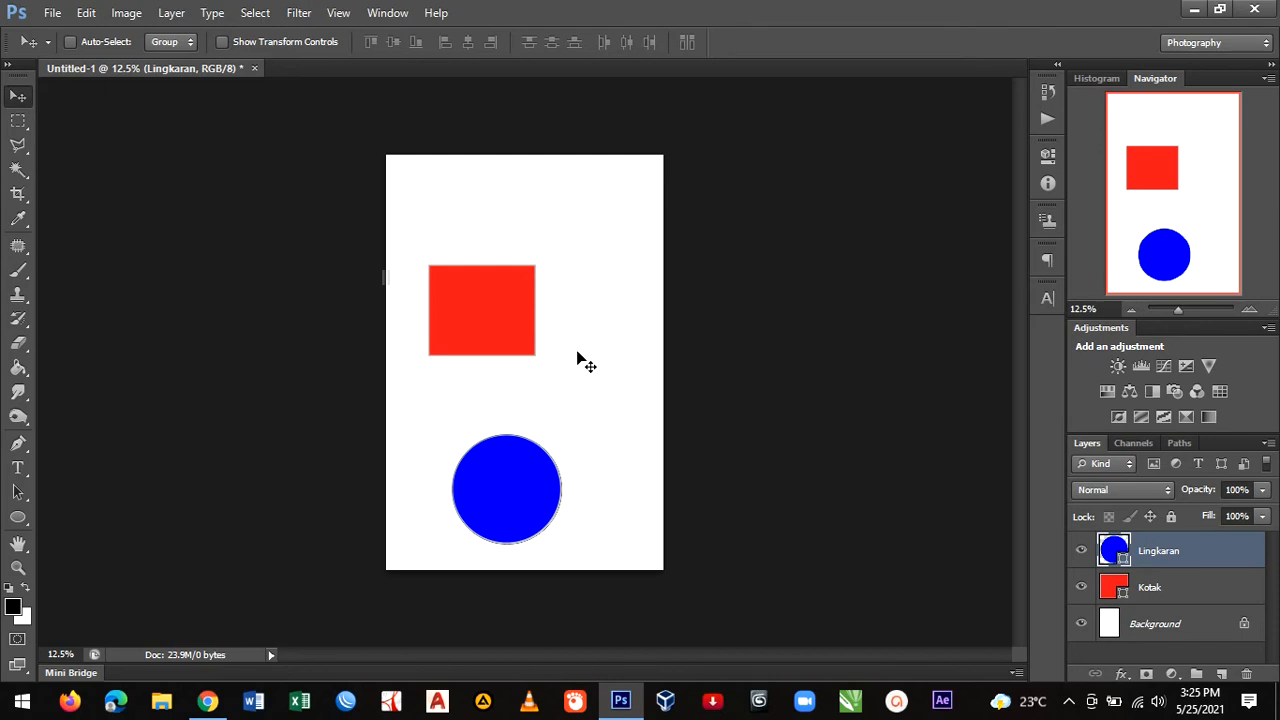
left_click_drag(508, 492, 566, 460)
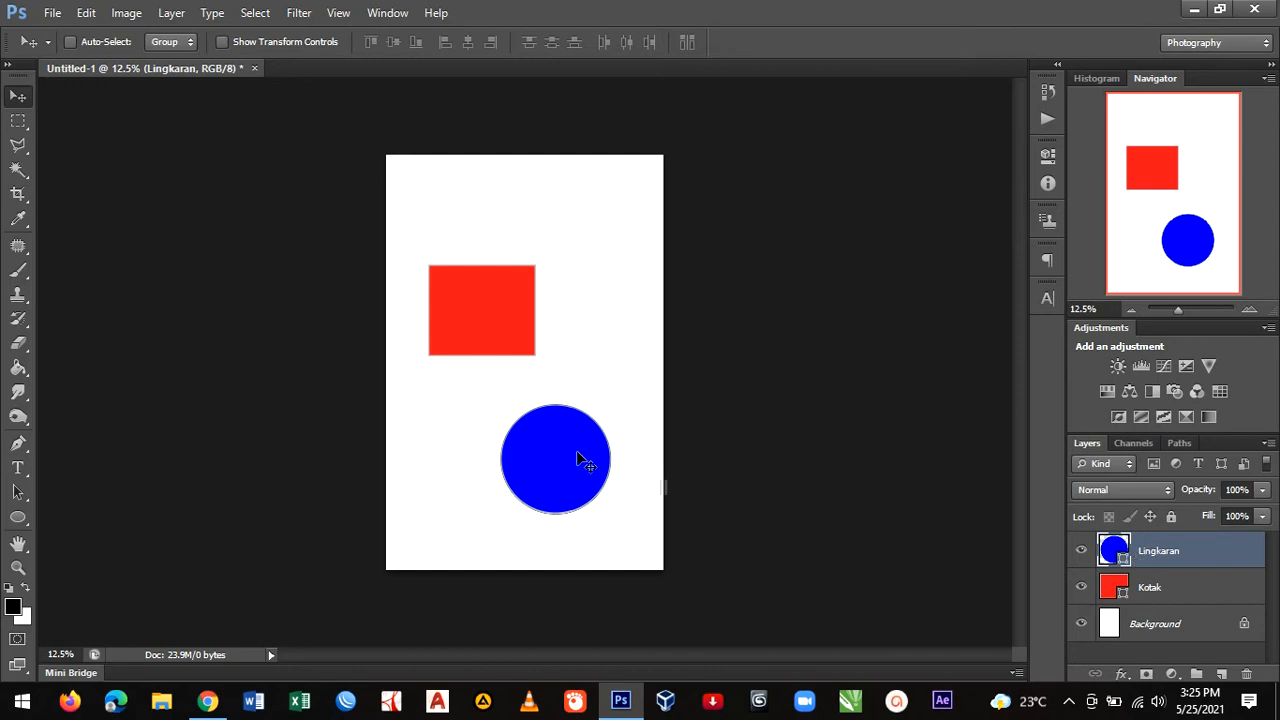
left_click_drag(566, 461, 531, 329)
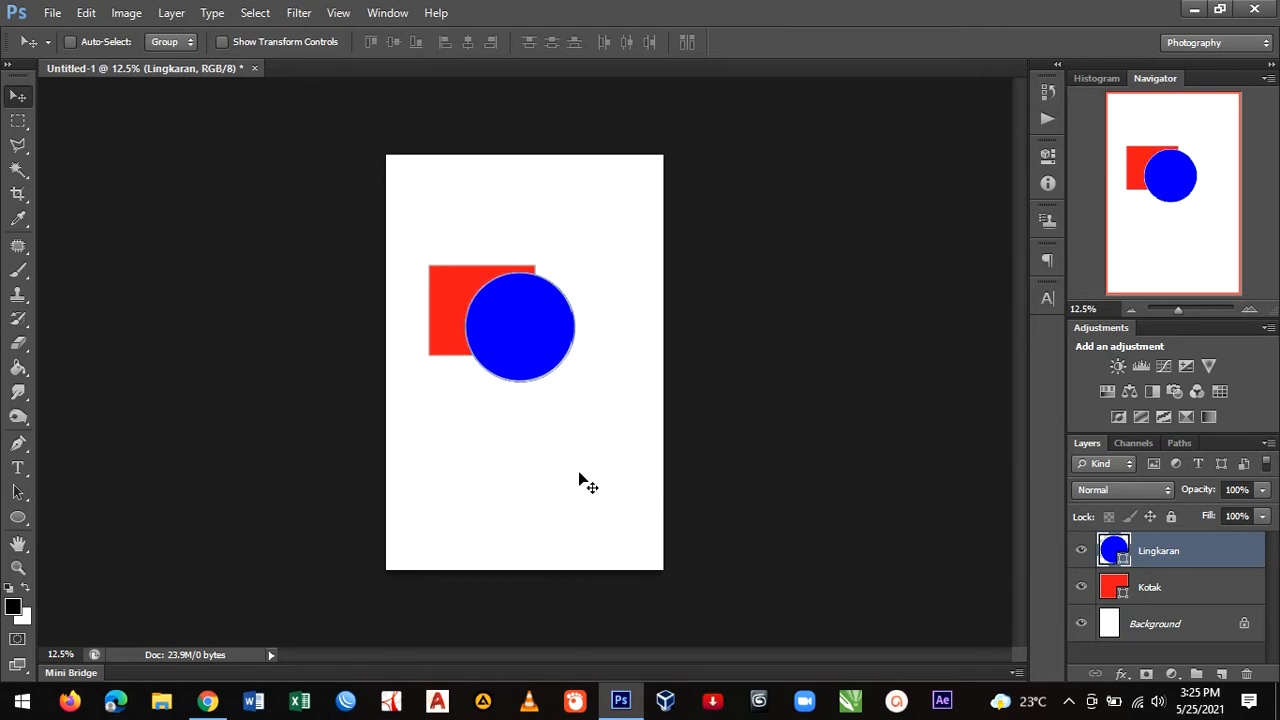
left_click_drag(543, 337, 588, 238)
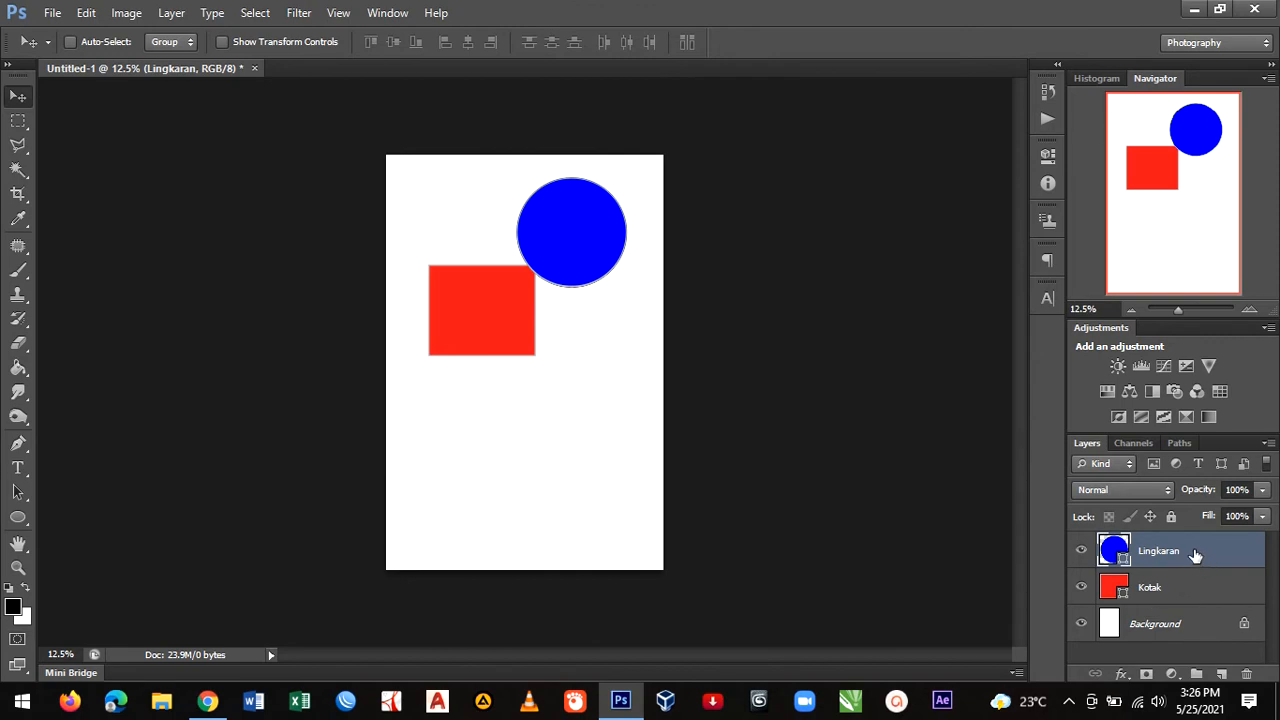
- Reorder the Lingkaran layer below Kotak and move the blue circle below the rectangle on the canvas
left_click_drag(1196, 560, 1200, 597)
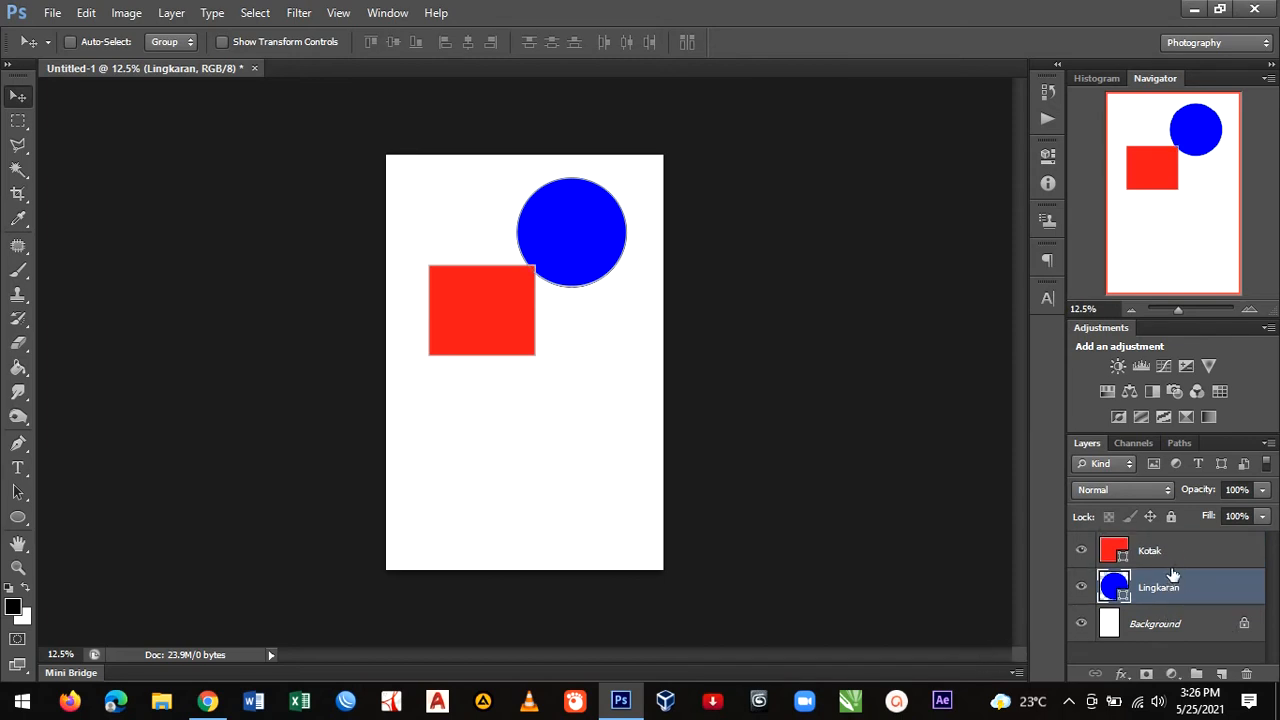
left_click_drag(569, 251, 548, 449)
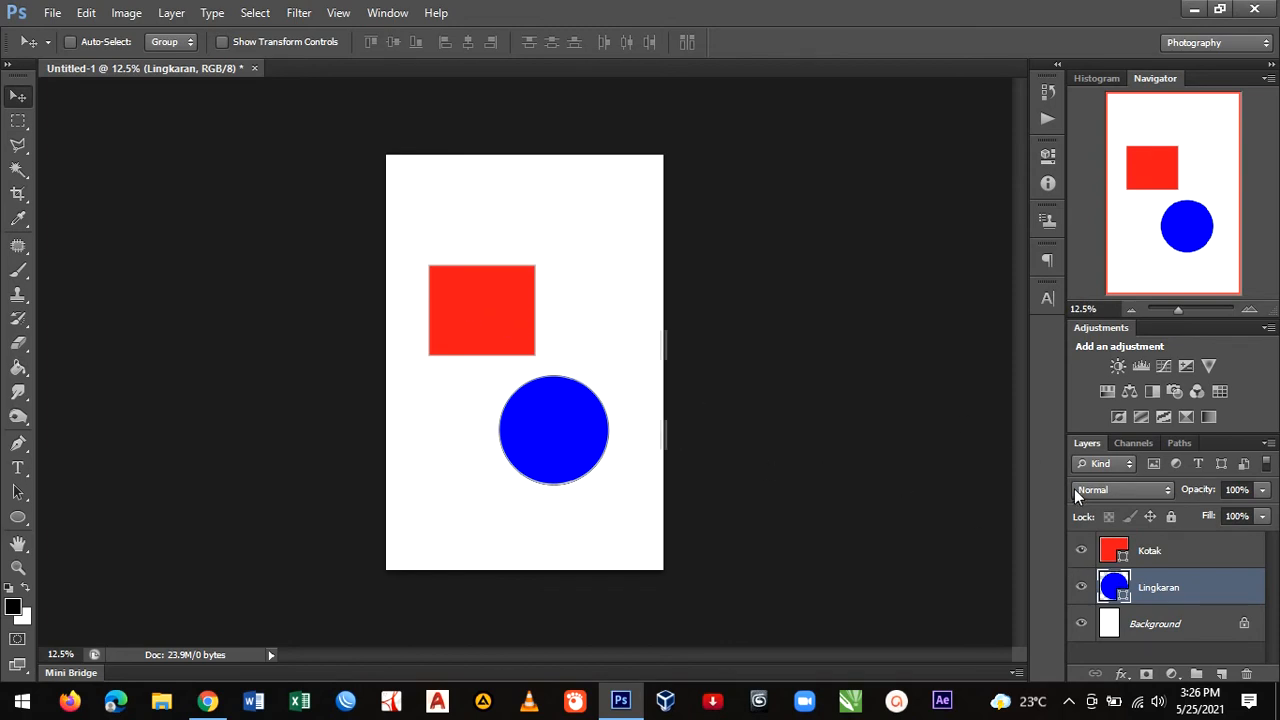
- Recolor the Kotak rectangle to green 01e10b and place the Lingkaran layer back above Kotak
left_click(1165, 555)
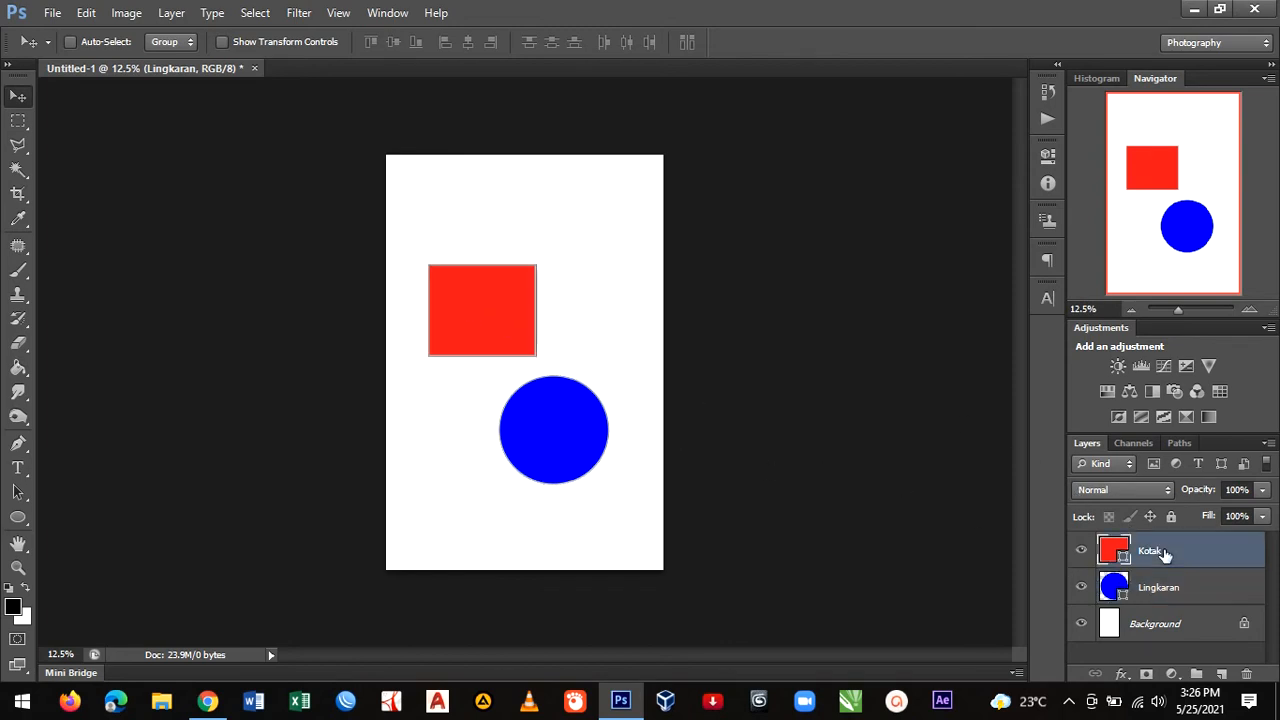
double_click(1114, 551)
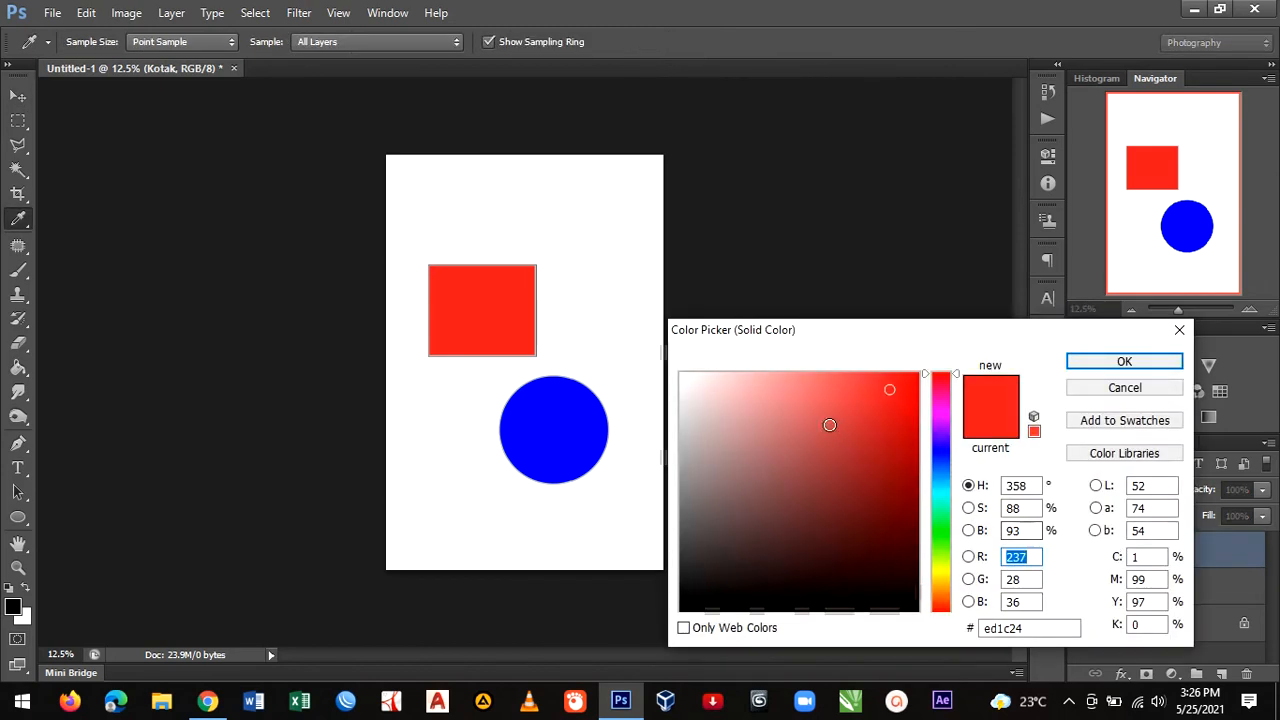
left_click(941, 530)
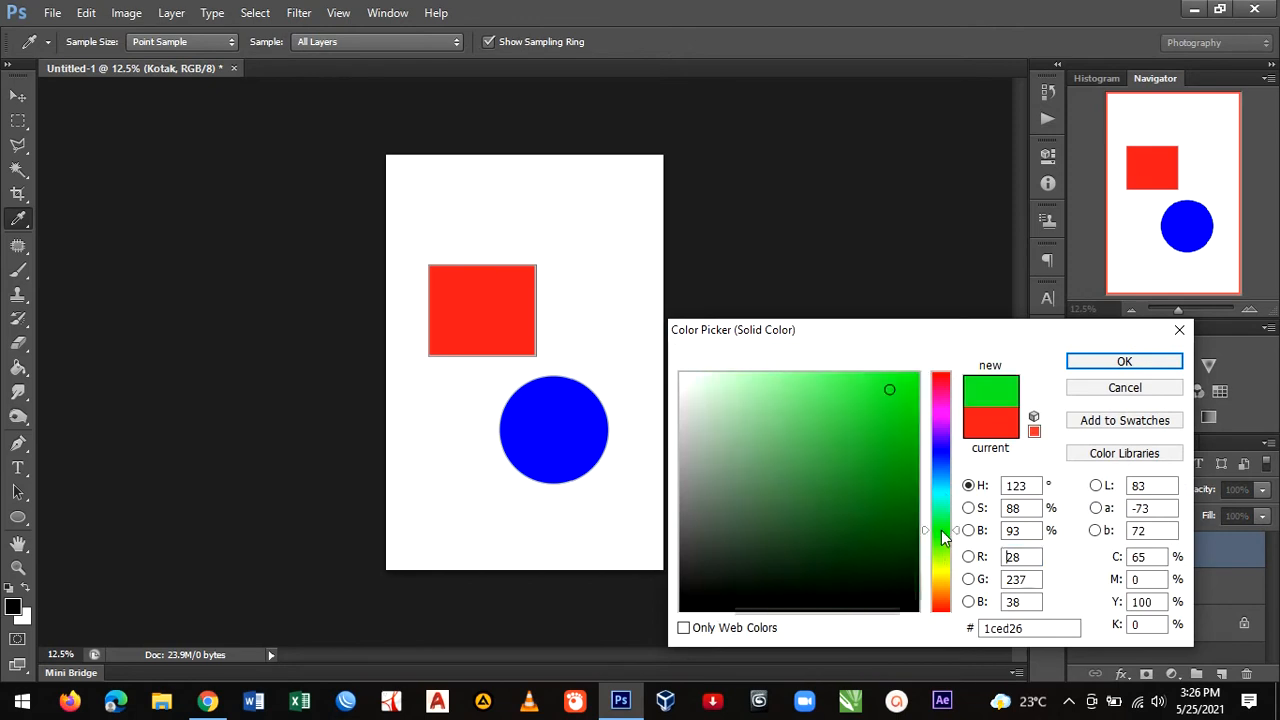
left_click(915, 401)
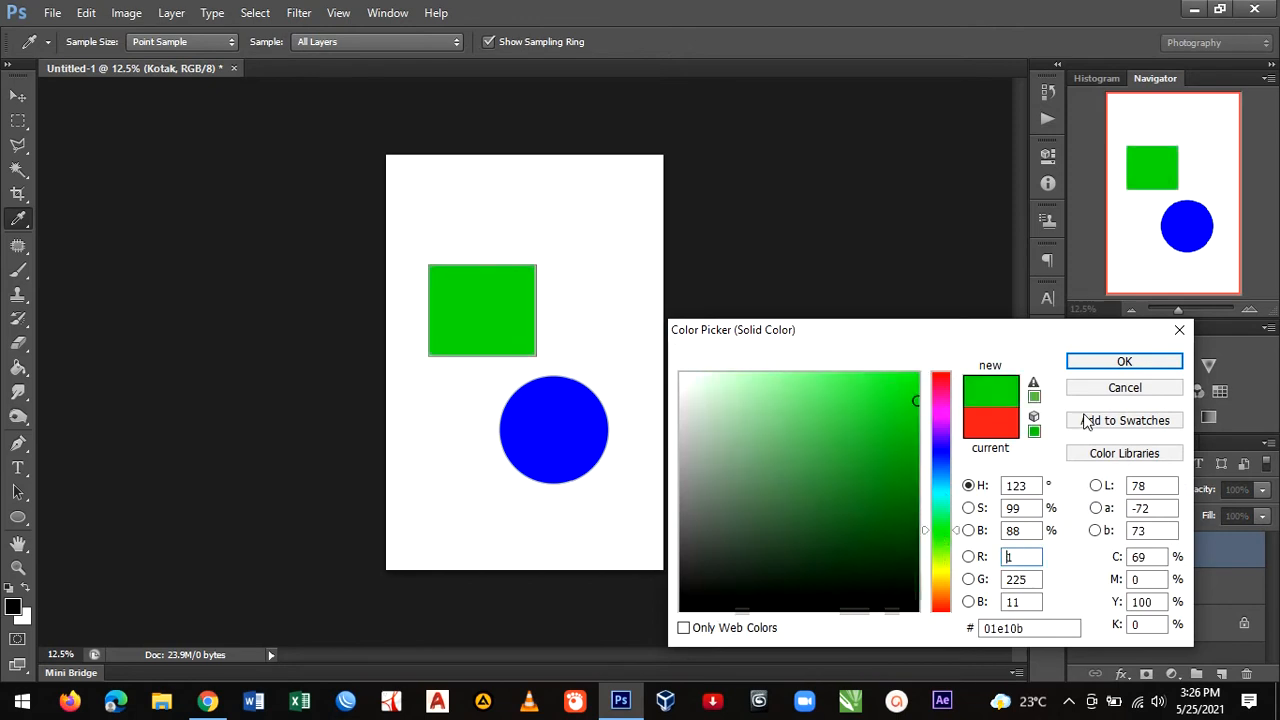
left_click(1124, 361)
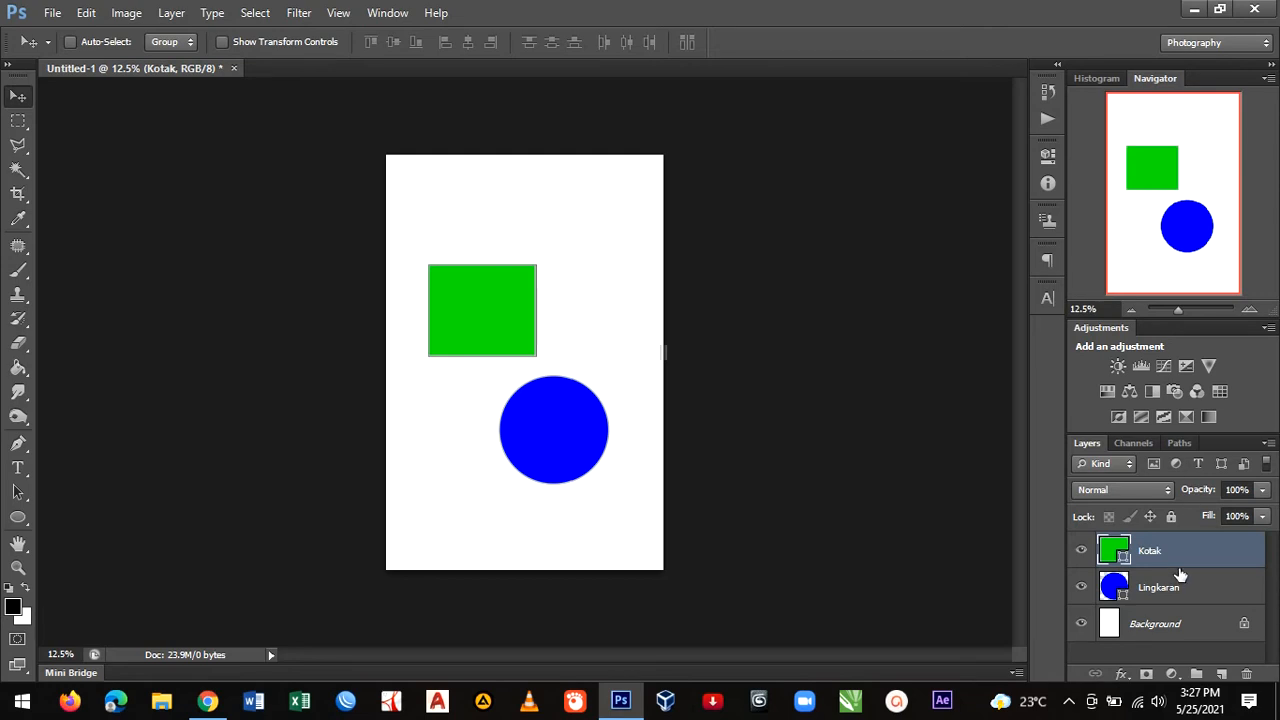
left_click_drag(1176, 591, 1178, 552)
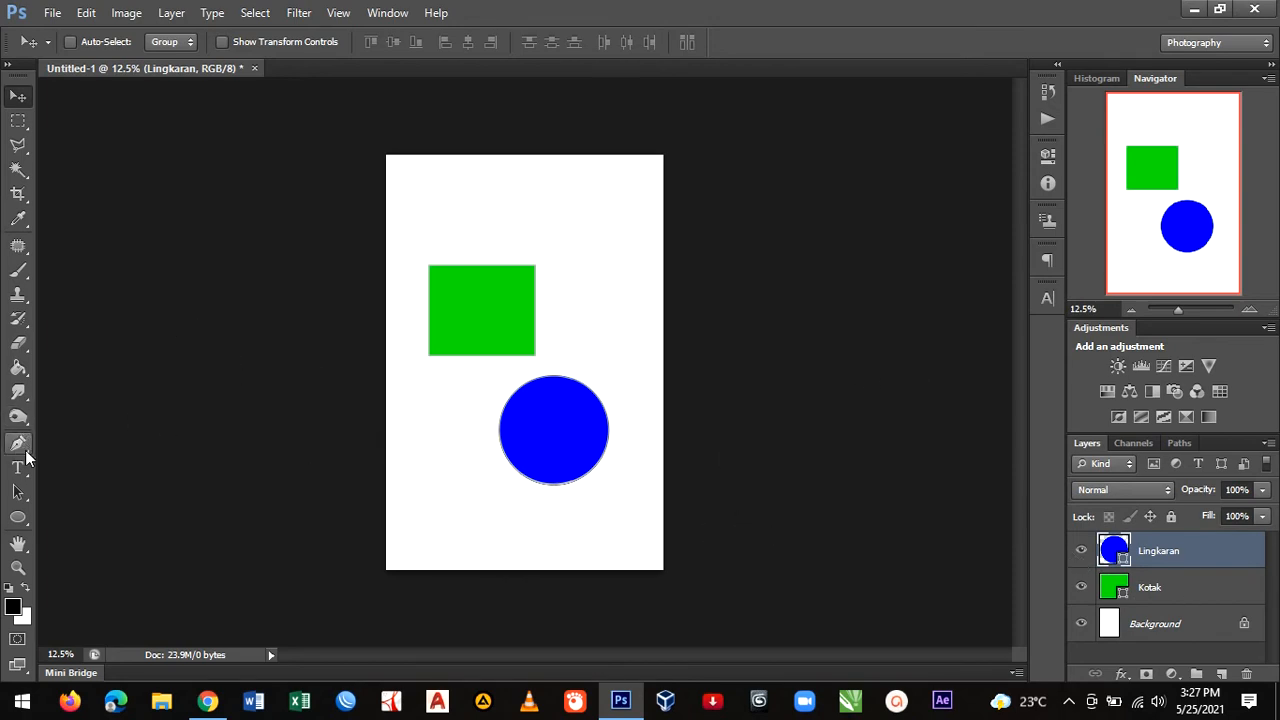
- Try drawing a small blue rectangle about 368 by 401 px beside the circle, and undo it
left_click(17, 519)
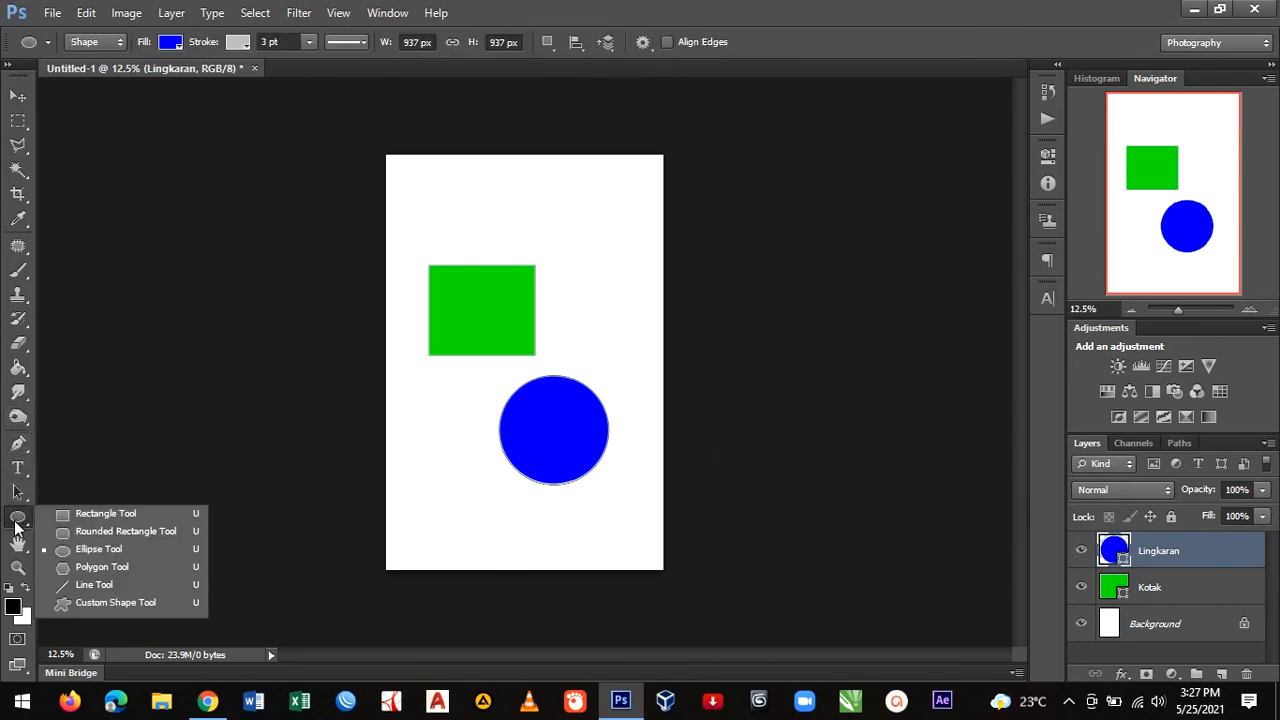
left_click(71, 516)
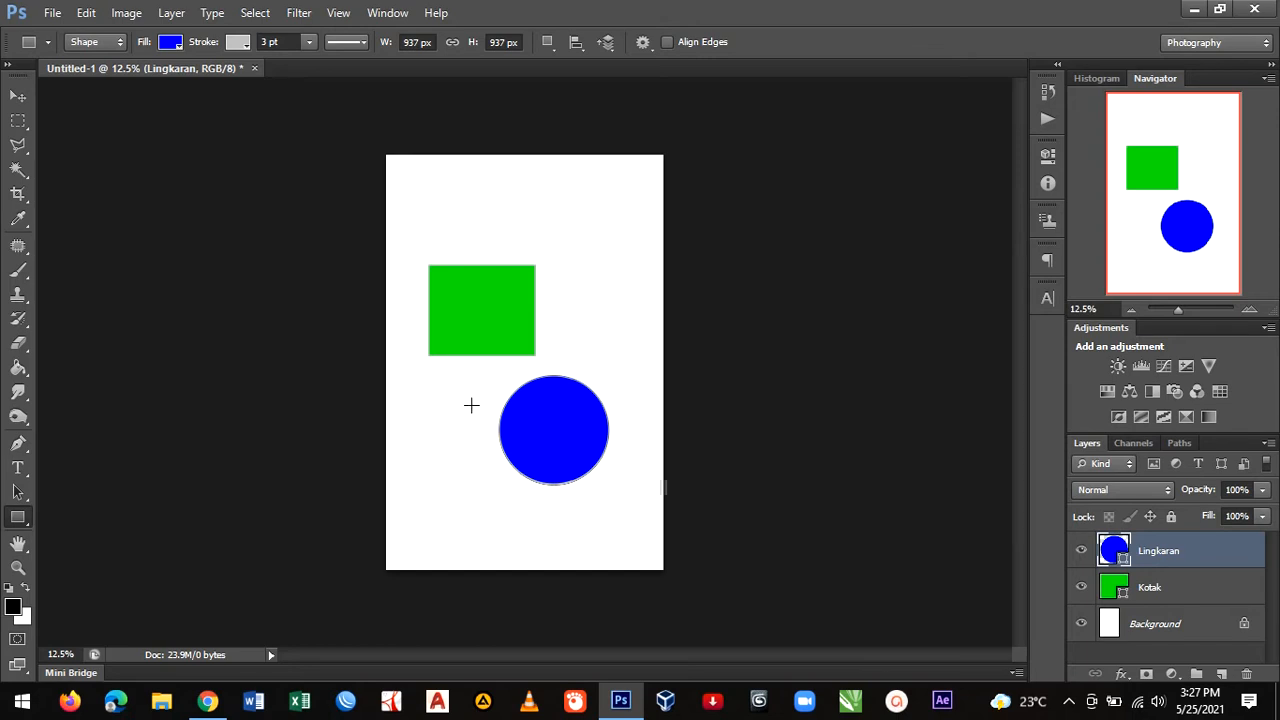
left_click_drag(442, 407, 484, 453)
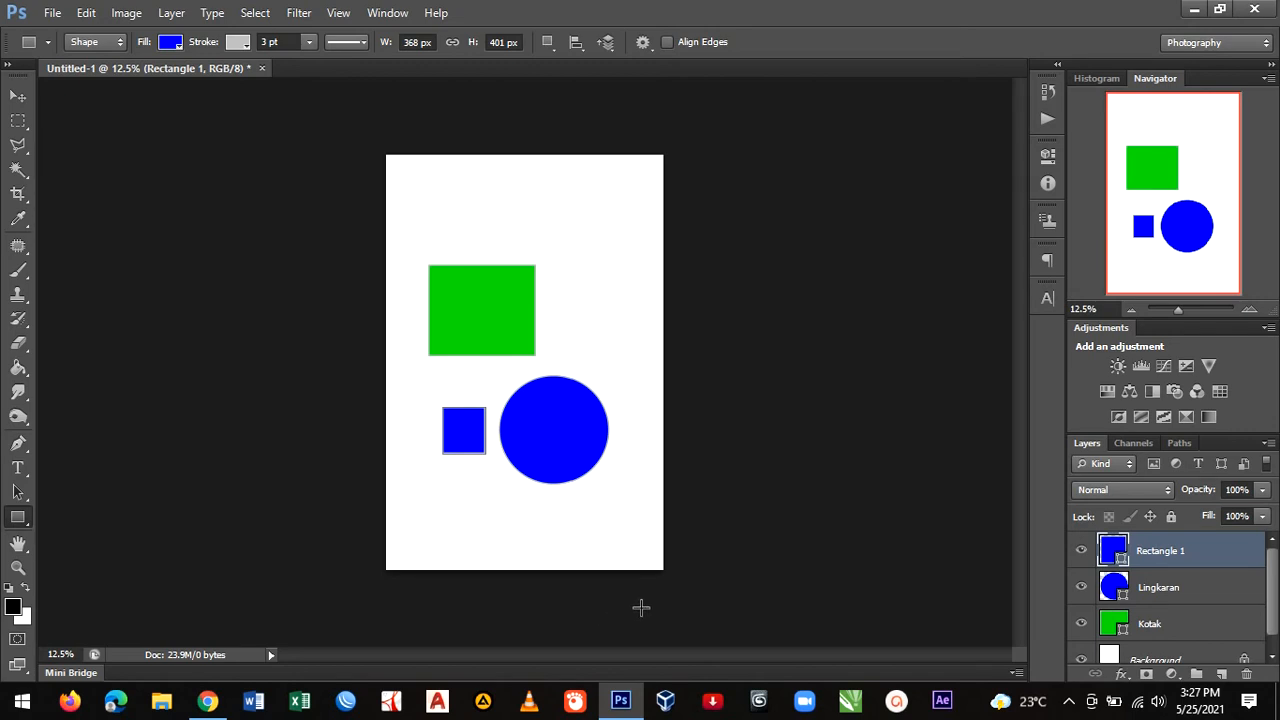
key("ctrl+z")
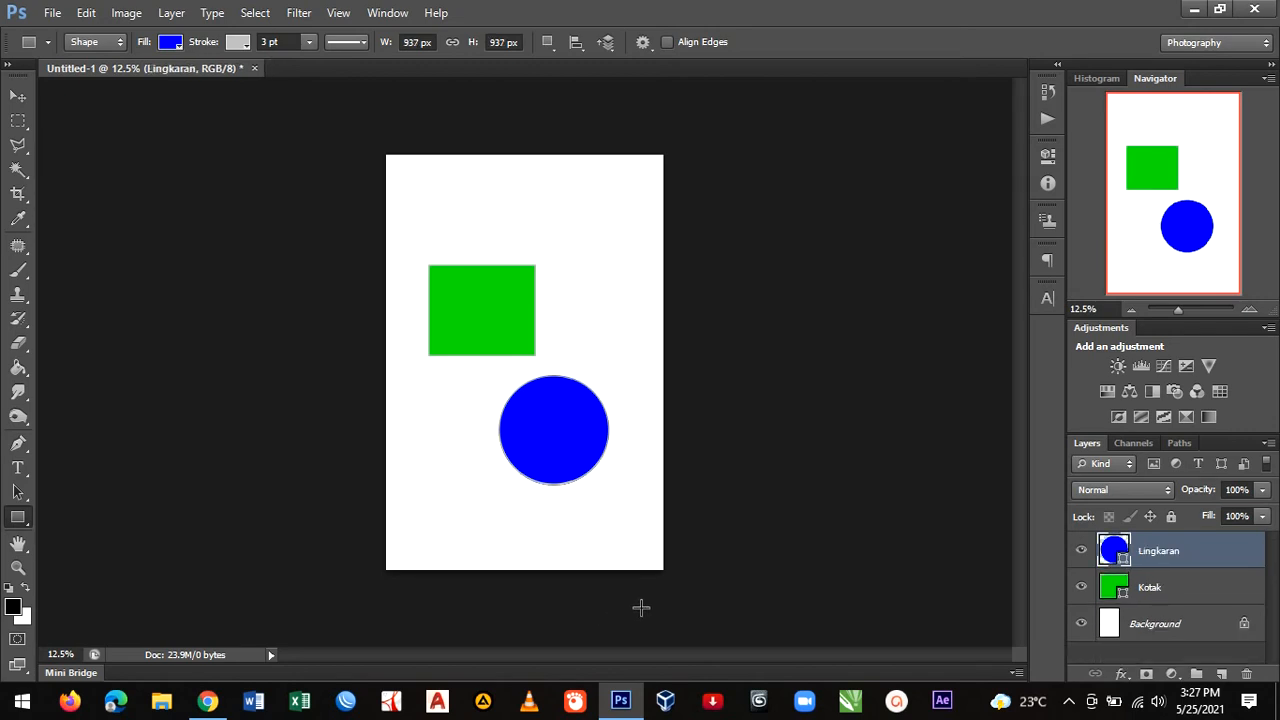
- Try drawing a small blue rectangle about 360 by 409 px to the left of the circle, and undo it
left_click(18, 120)
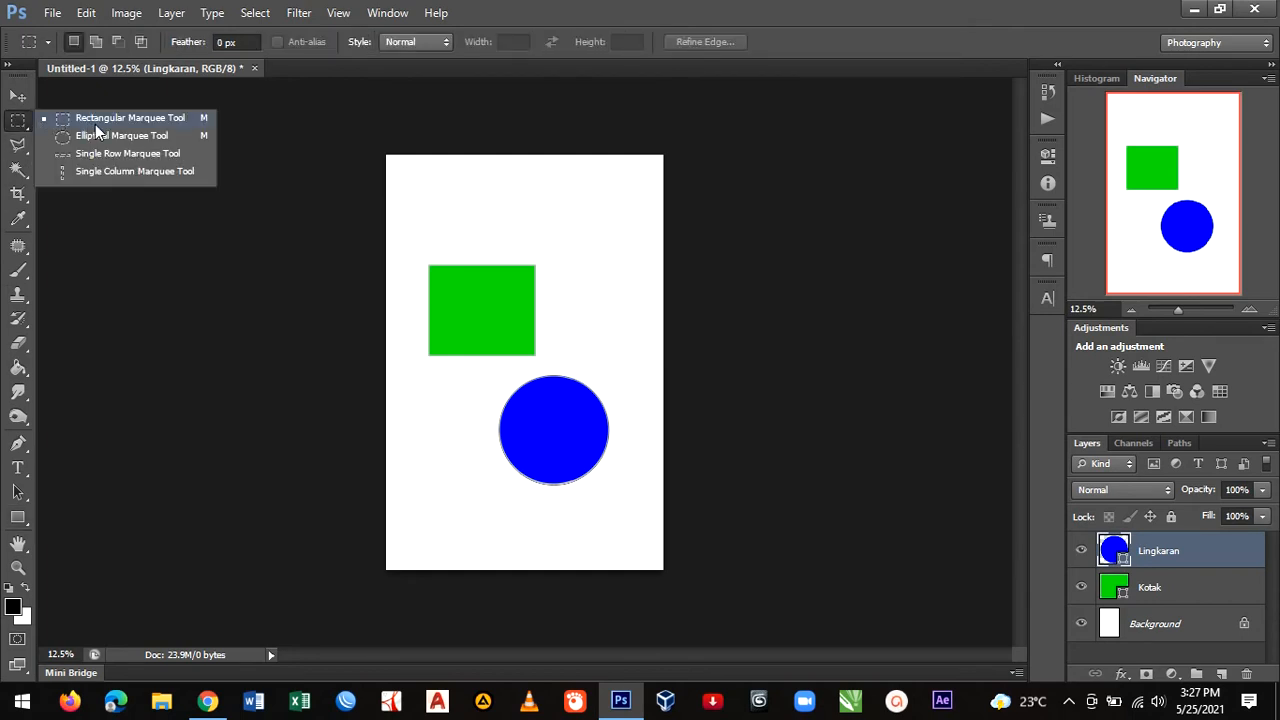
left_click(97, 121)
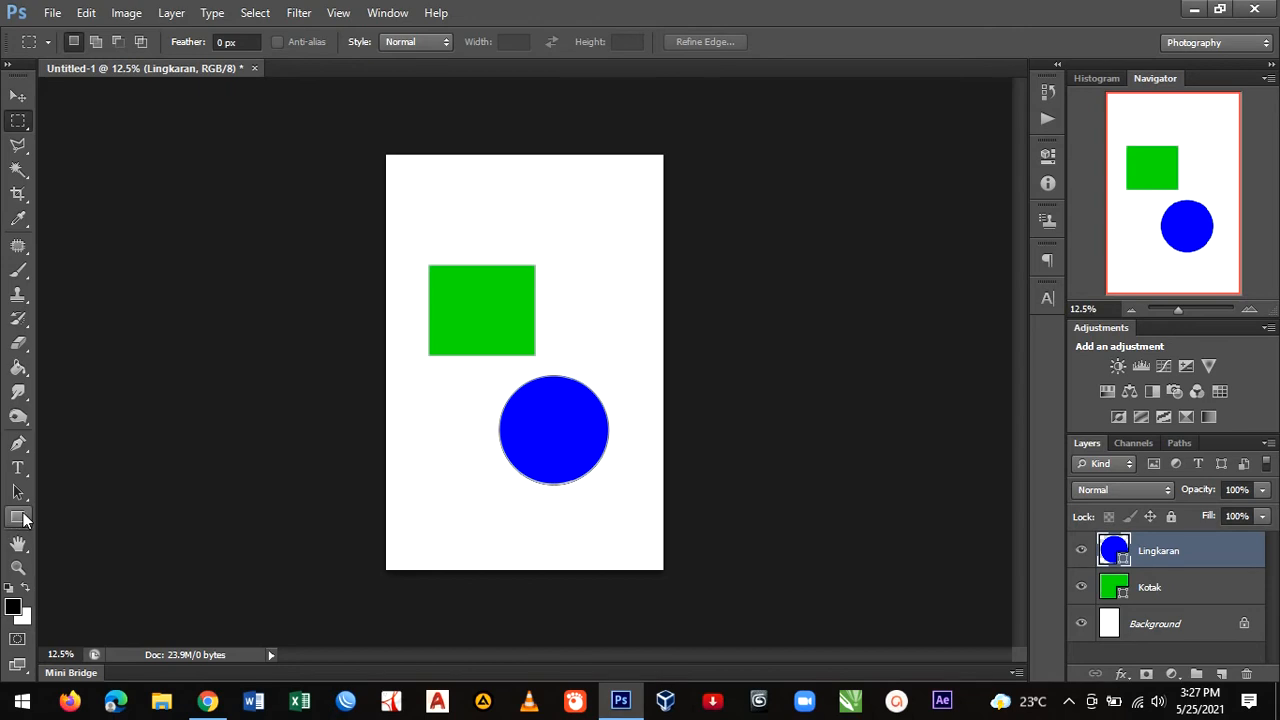
left_click(20, 518)
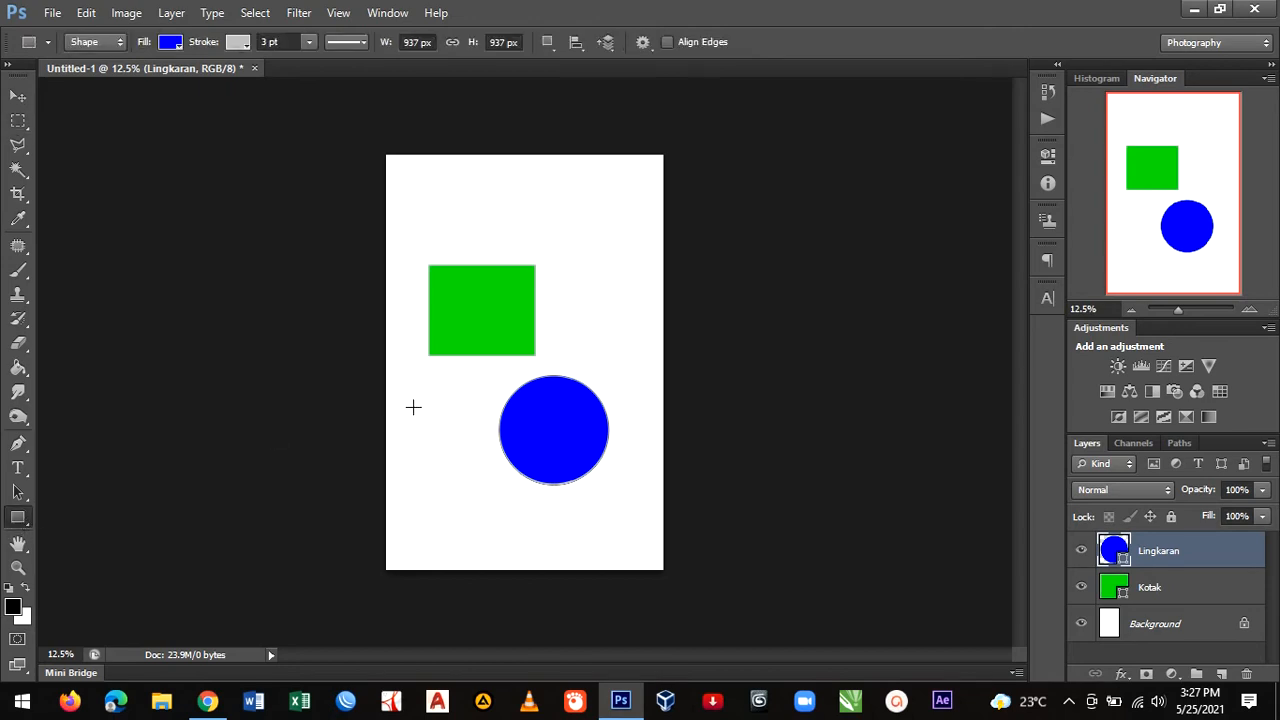
left_click_drag(411, 407, 453, 455)
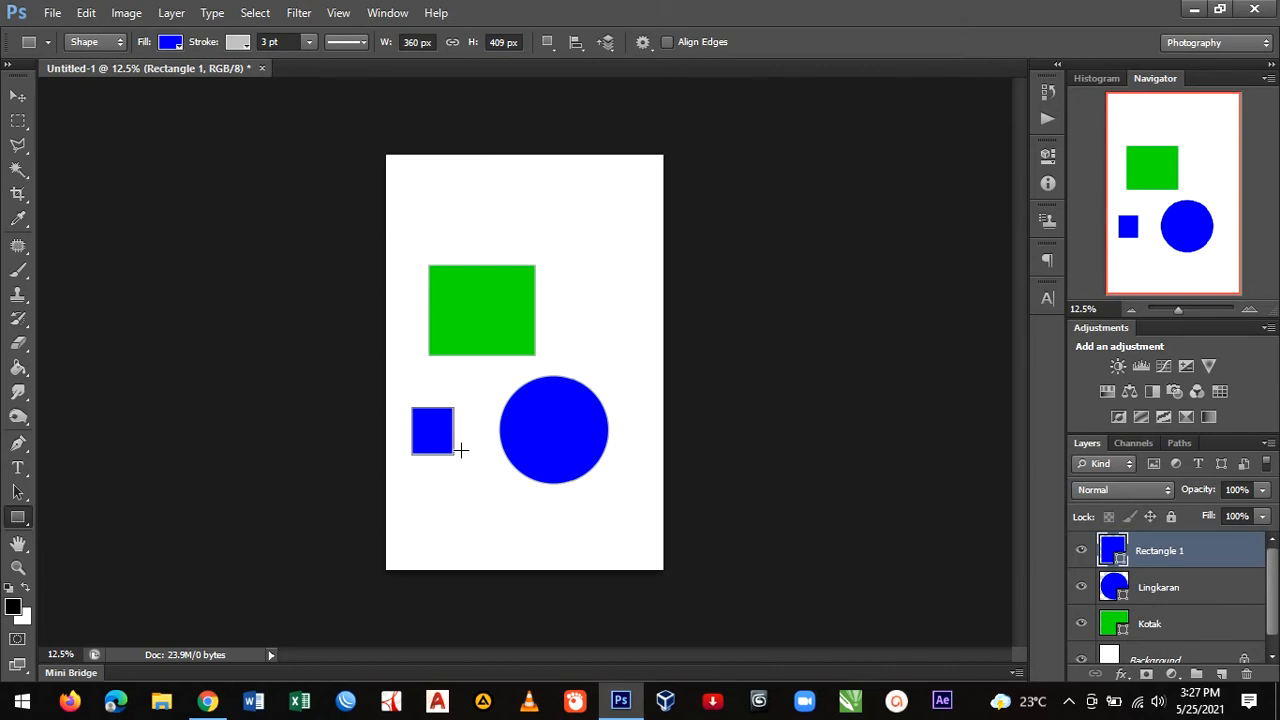
key("ctrl+z")
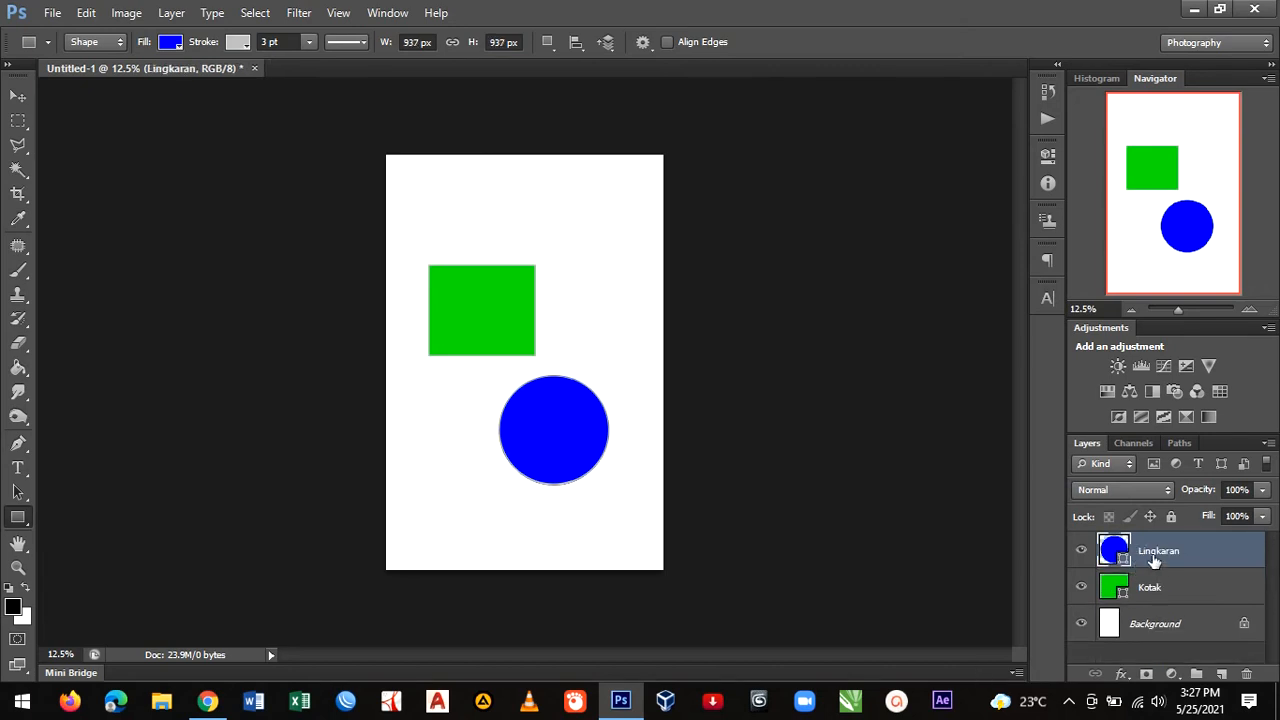
- Marquee-select a small, nearly square area left of the blue circle and choose the Paint Bucket tool
left_click(18, 122)
left_click_drag(423, 413, 477, 464)
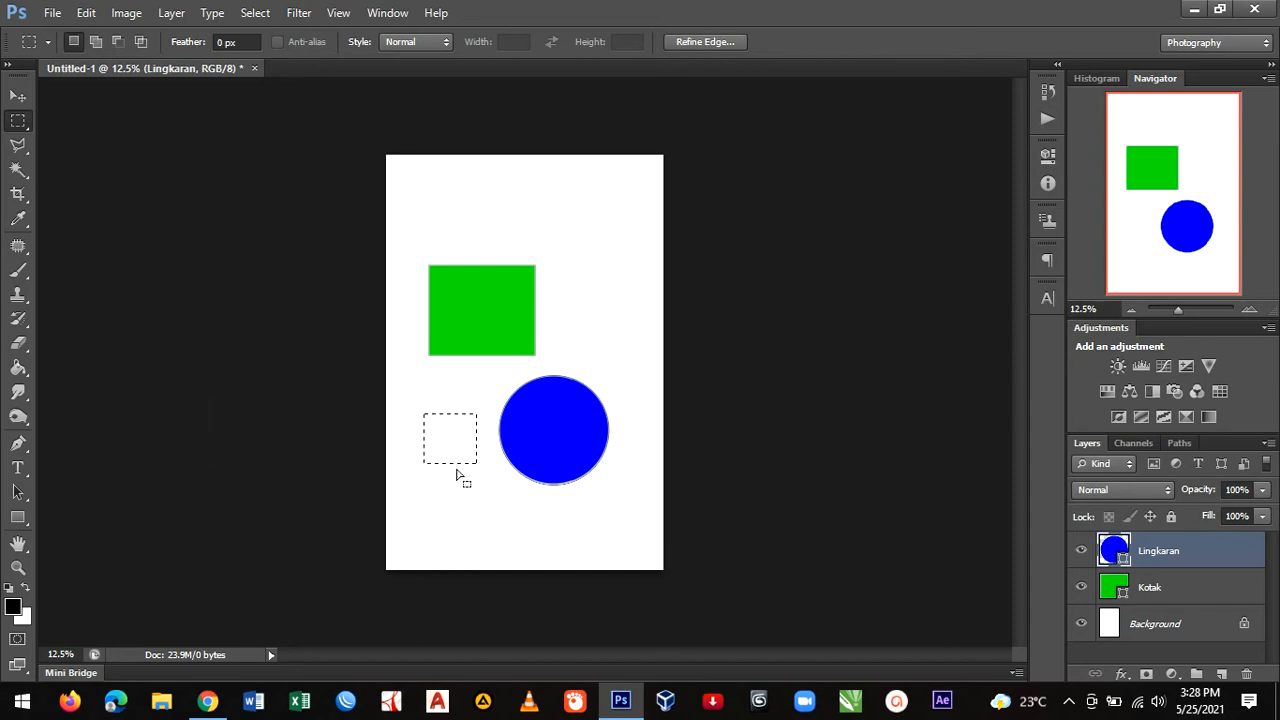
left_click(24, 374)
left_click(60, 323)
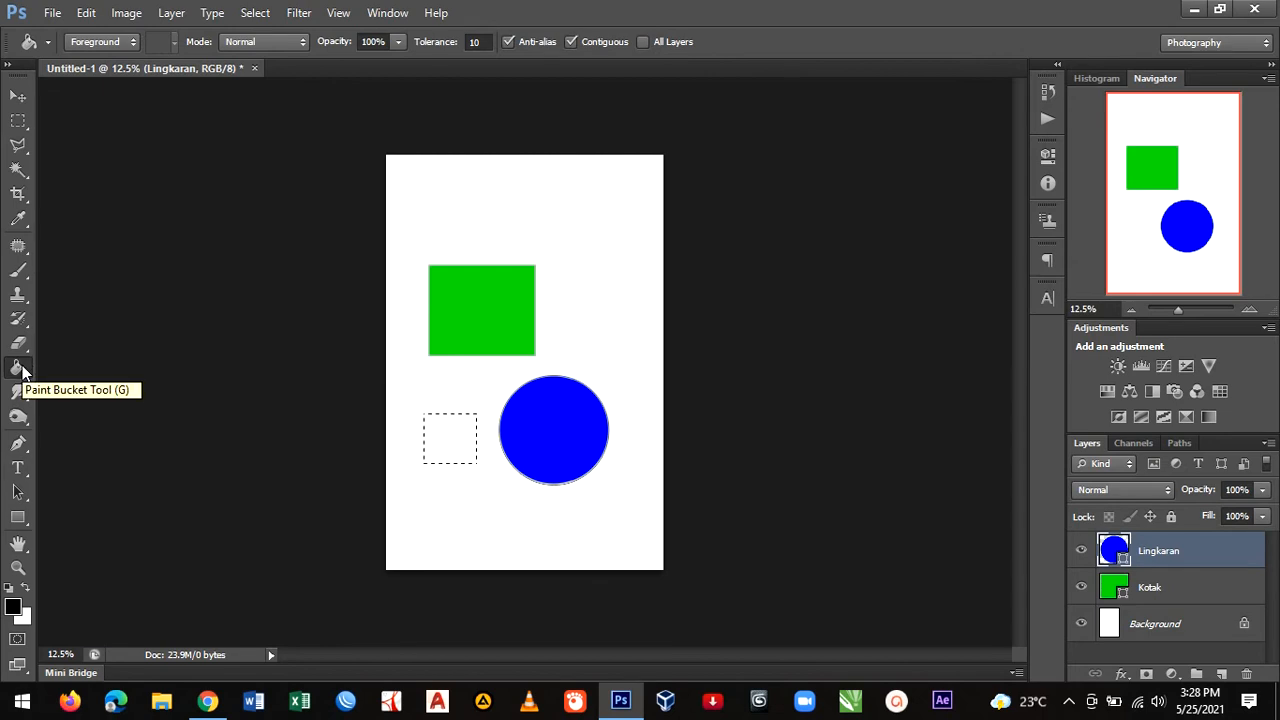
left_click(22, 371)
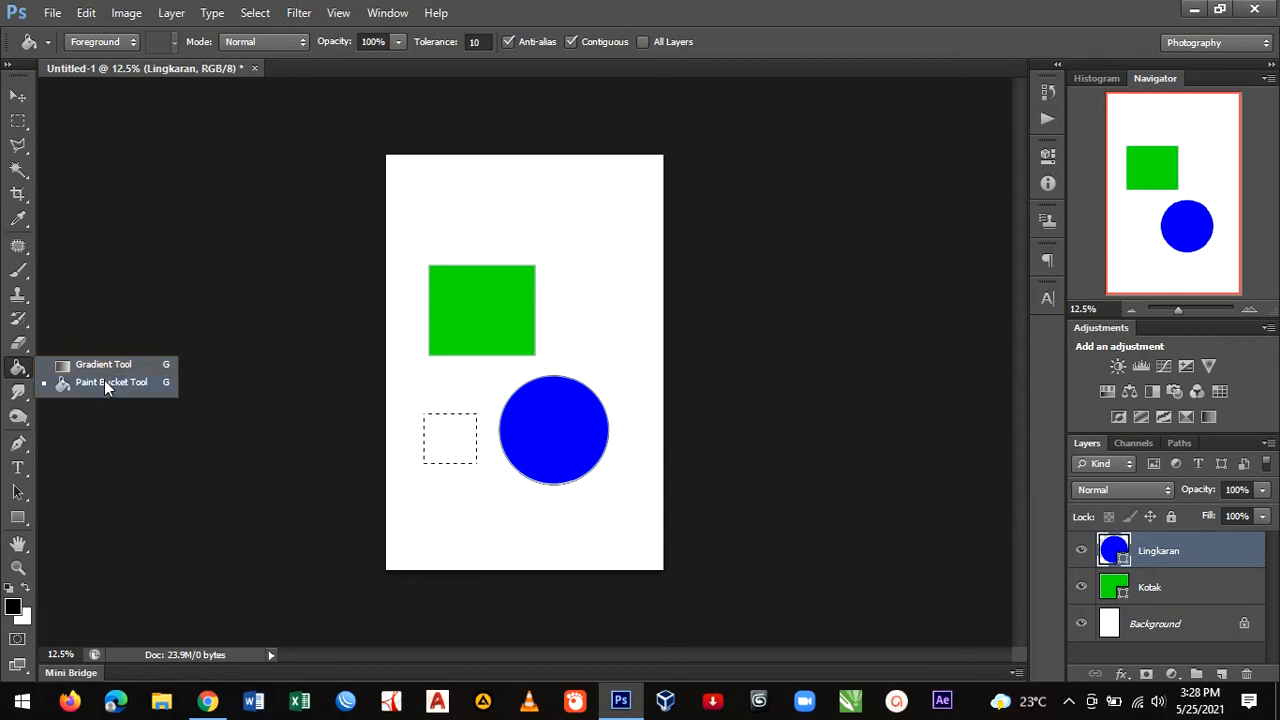
left_click(104, 382)
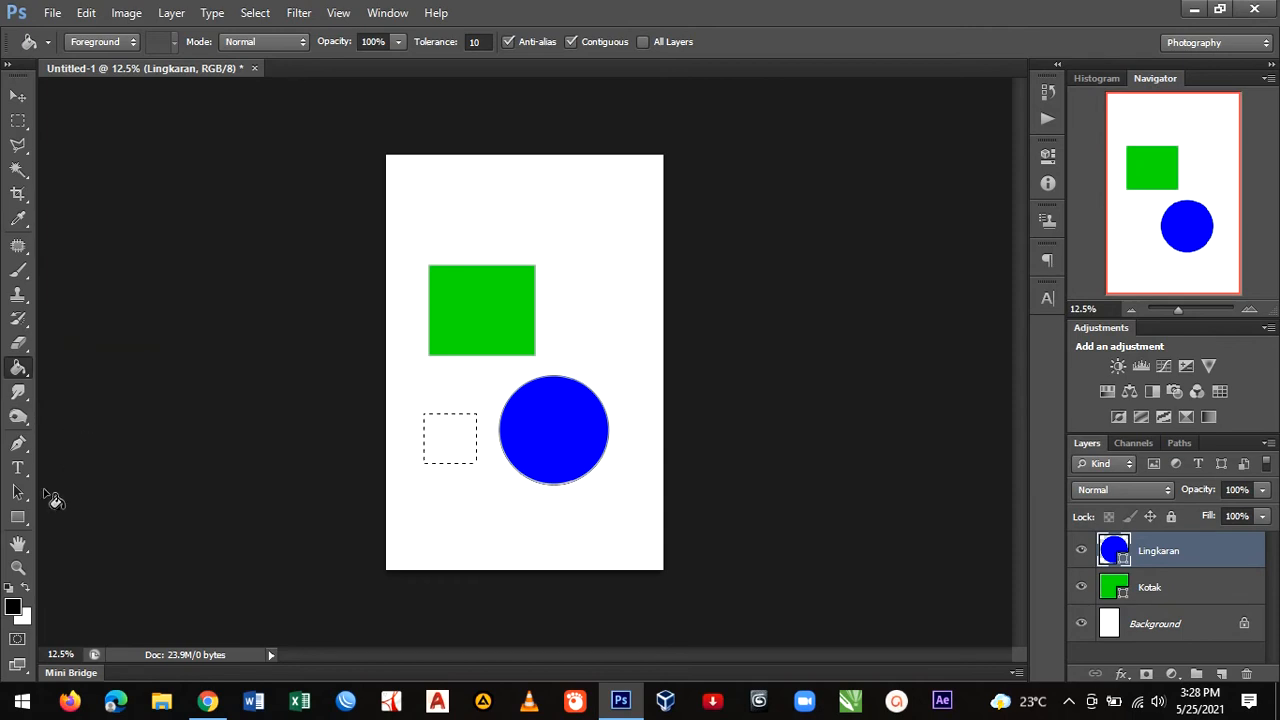
- Fill the selection with red f30606 on the Lingkaran layer, rasterizing its shape
left_click(13, 607)
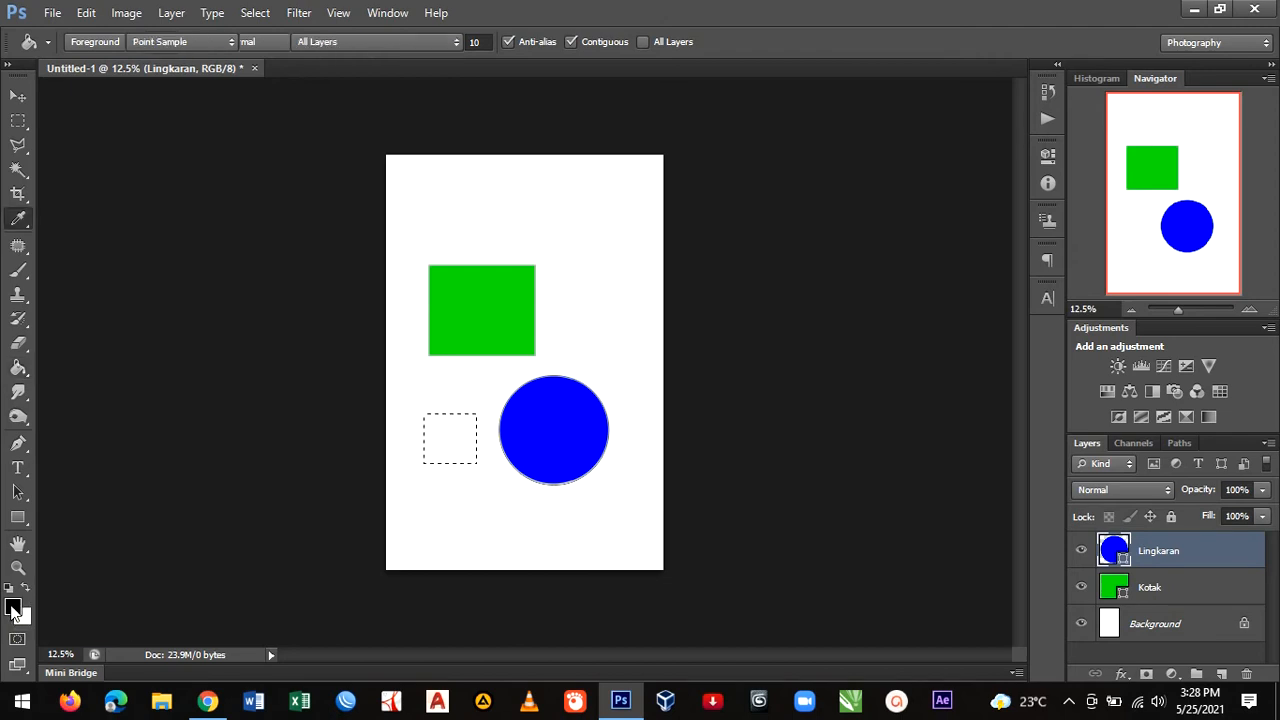
left_click(920, 392)
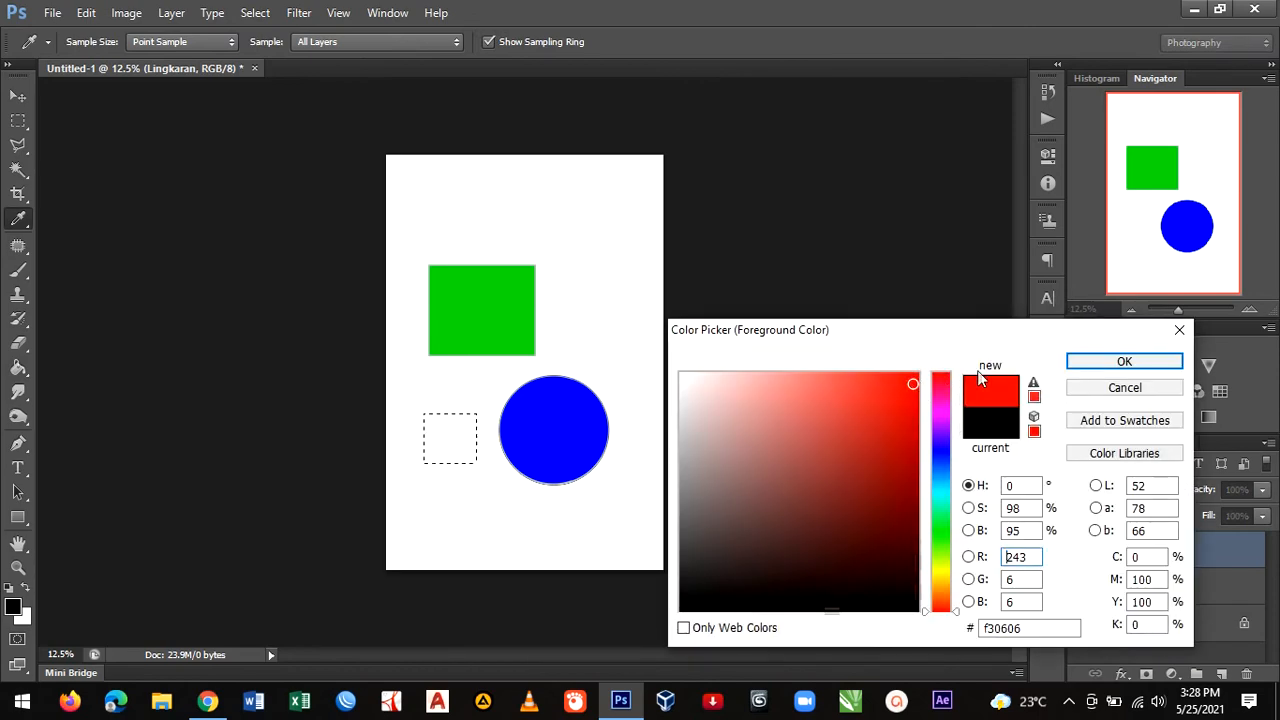
left_click(1124, 361)
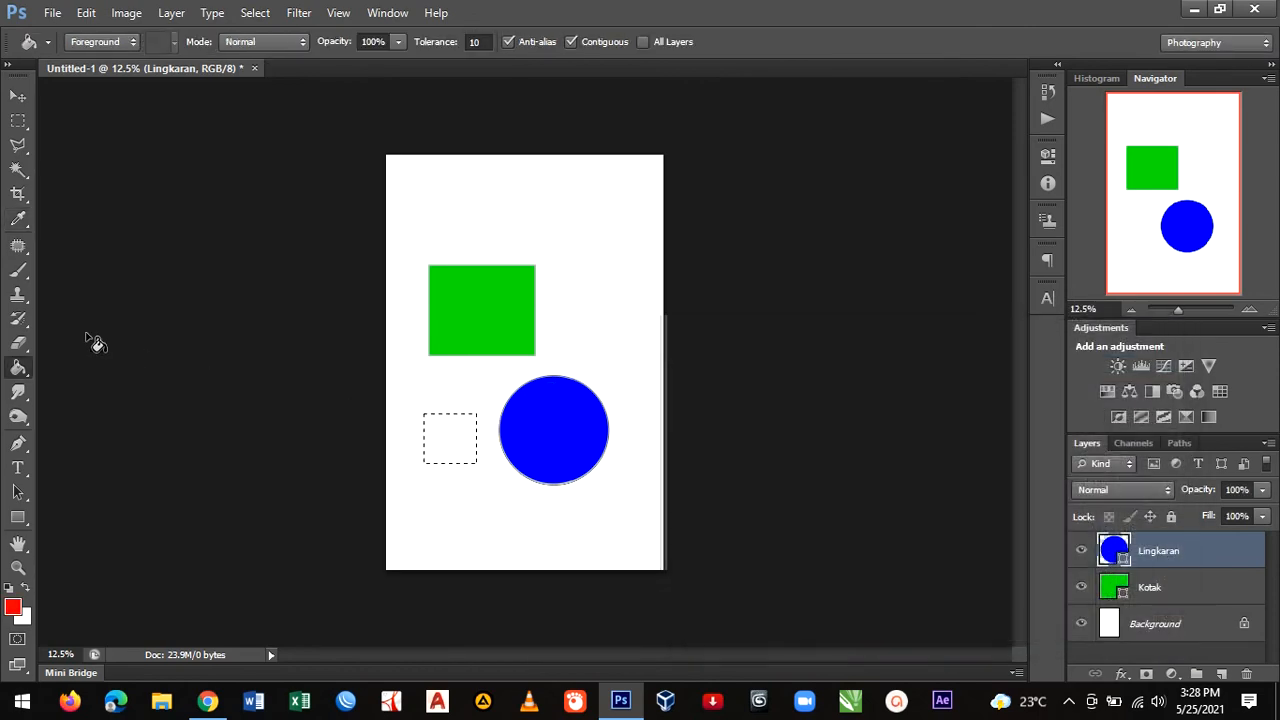
left_click(430, 424)
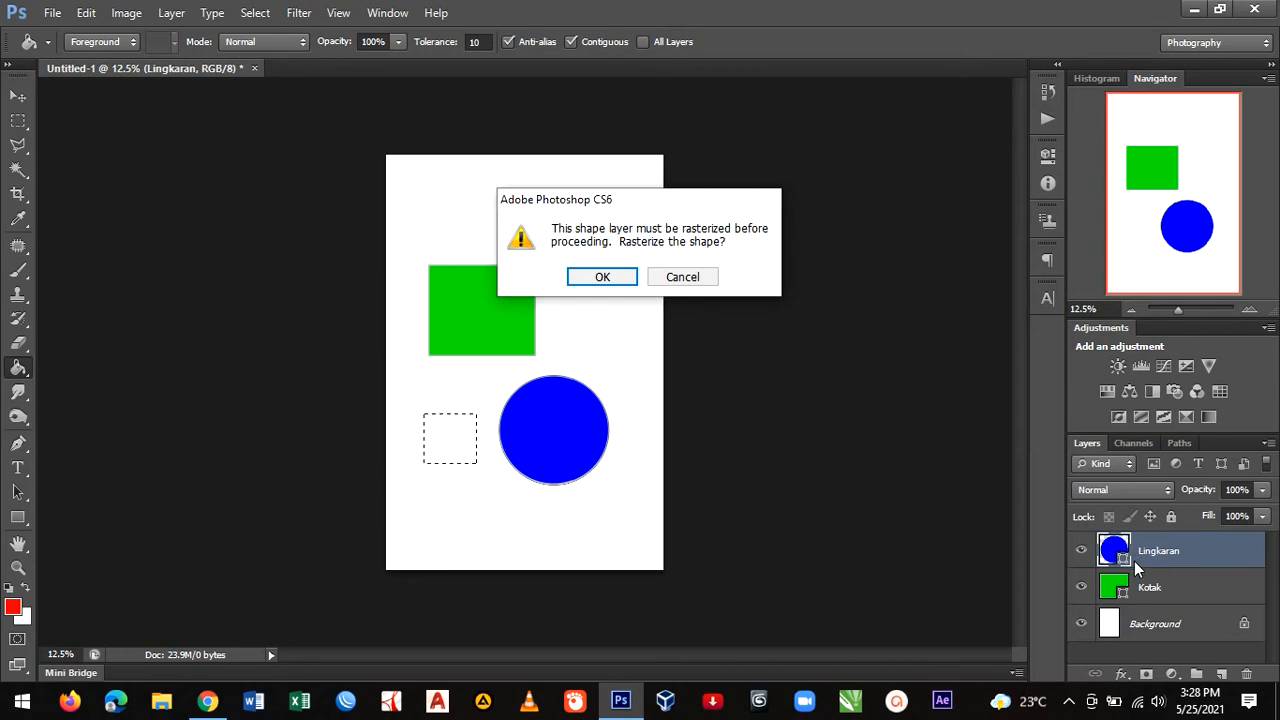
left_click(603, 278)
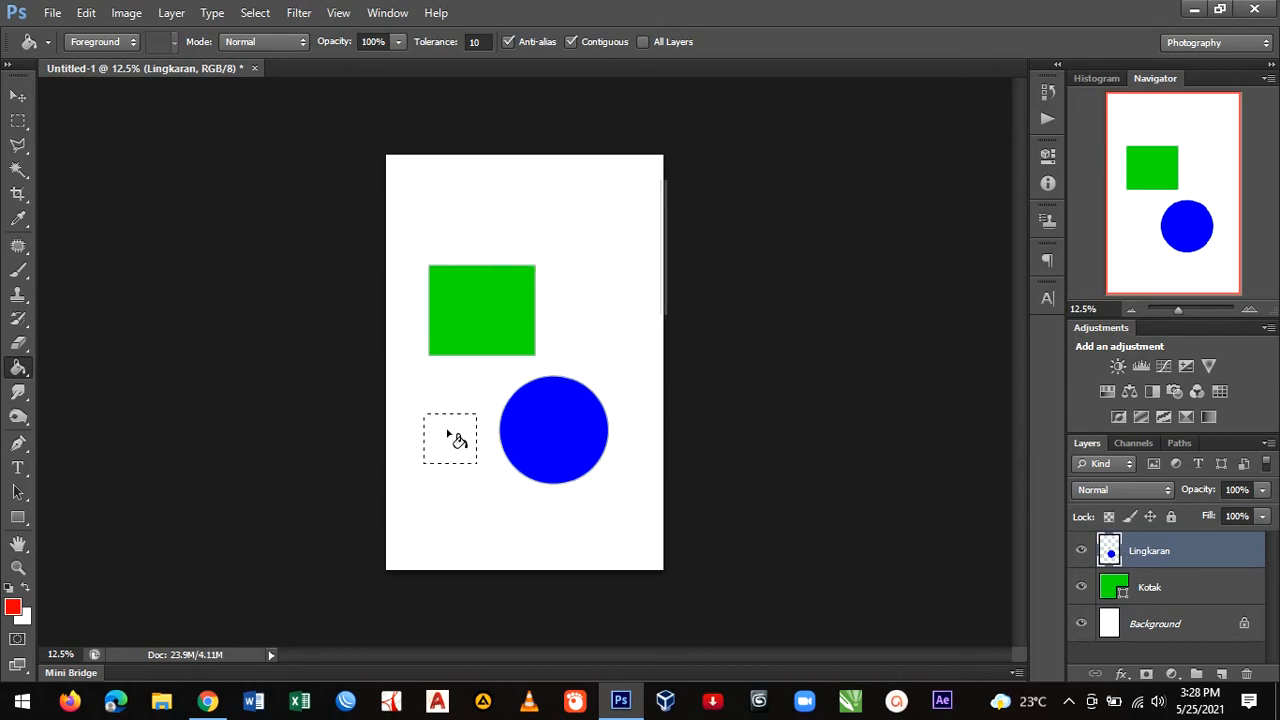
left_click(448, 434)
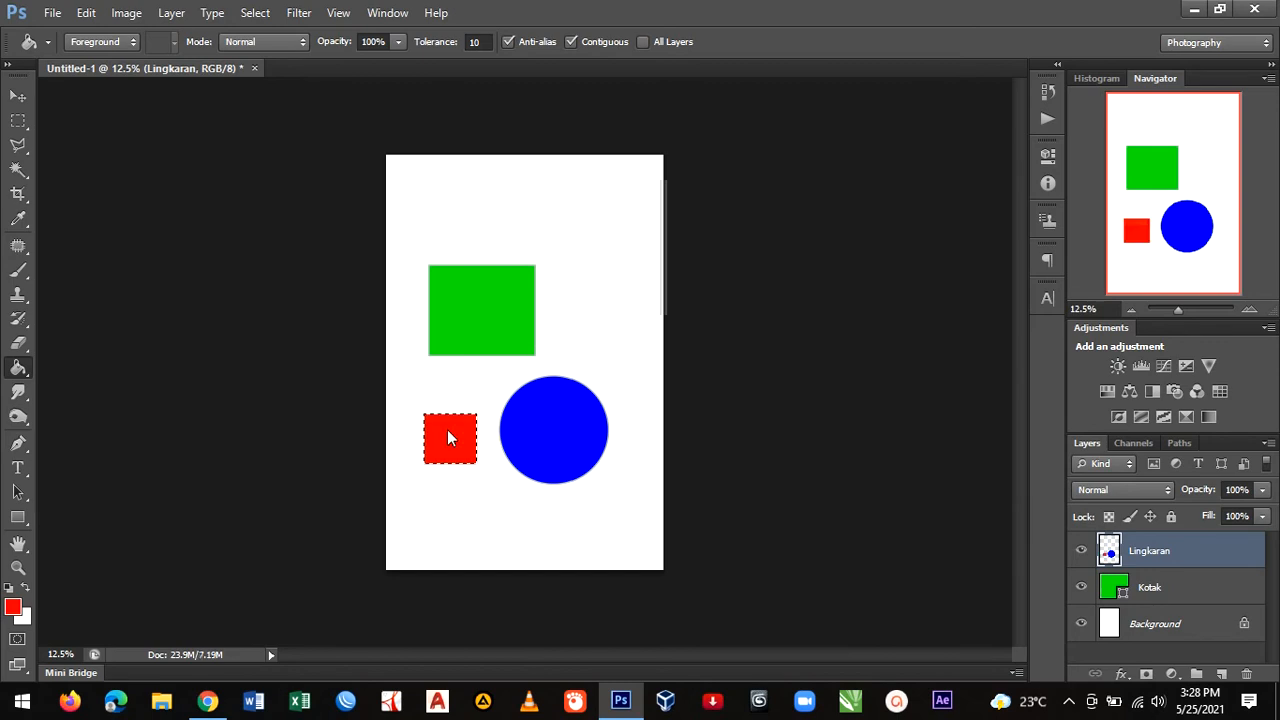
- Clear the selection around the red square and have the Move tool active
left_click(19, 96)
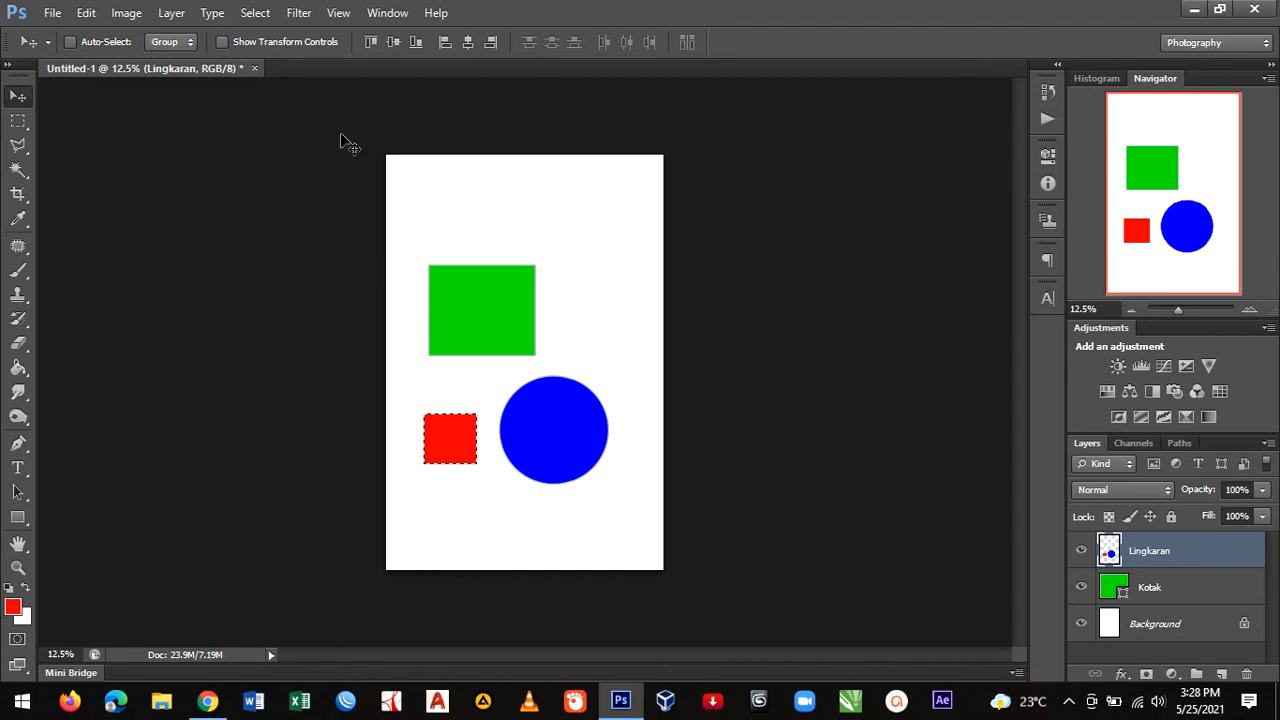
left_click(172, 13)
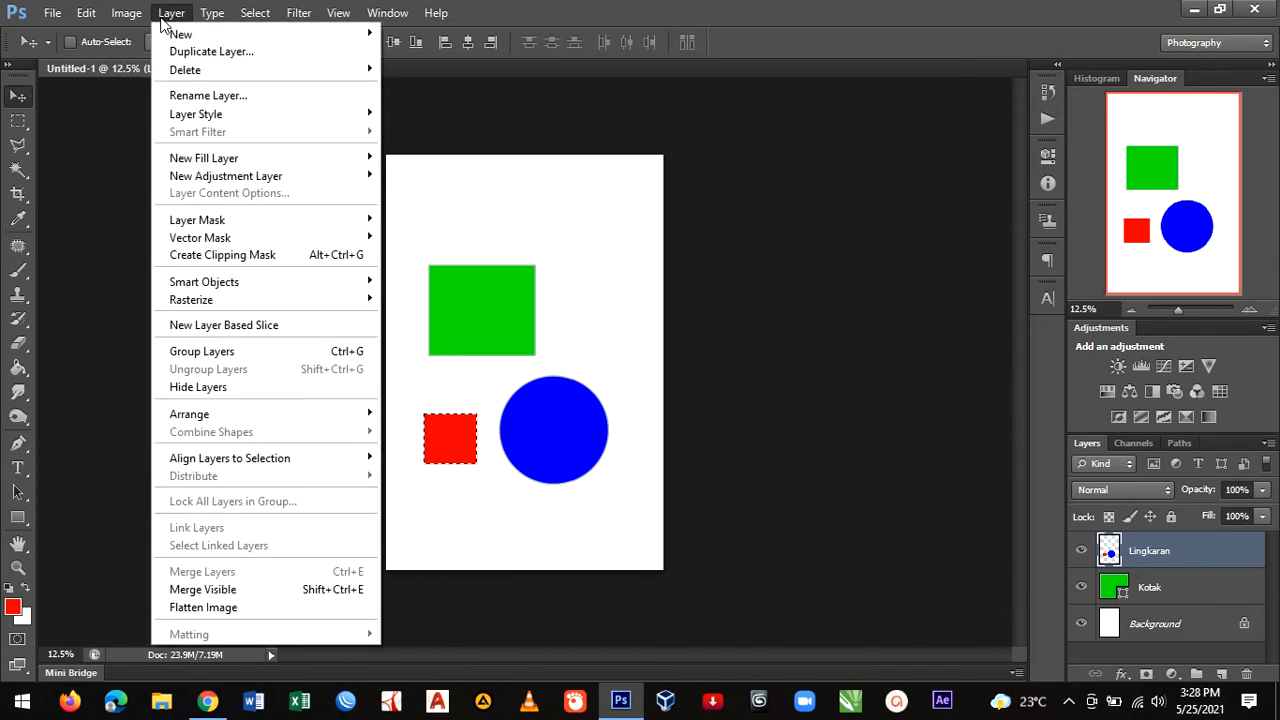
mouse_move(188, 38)
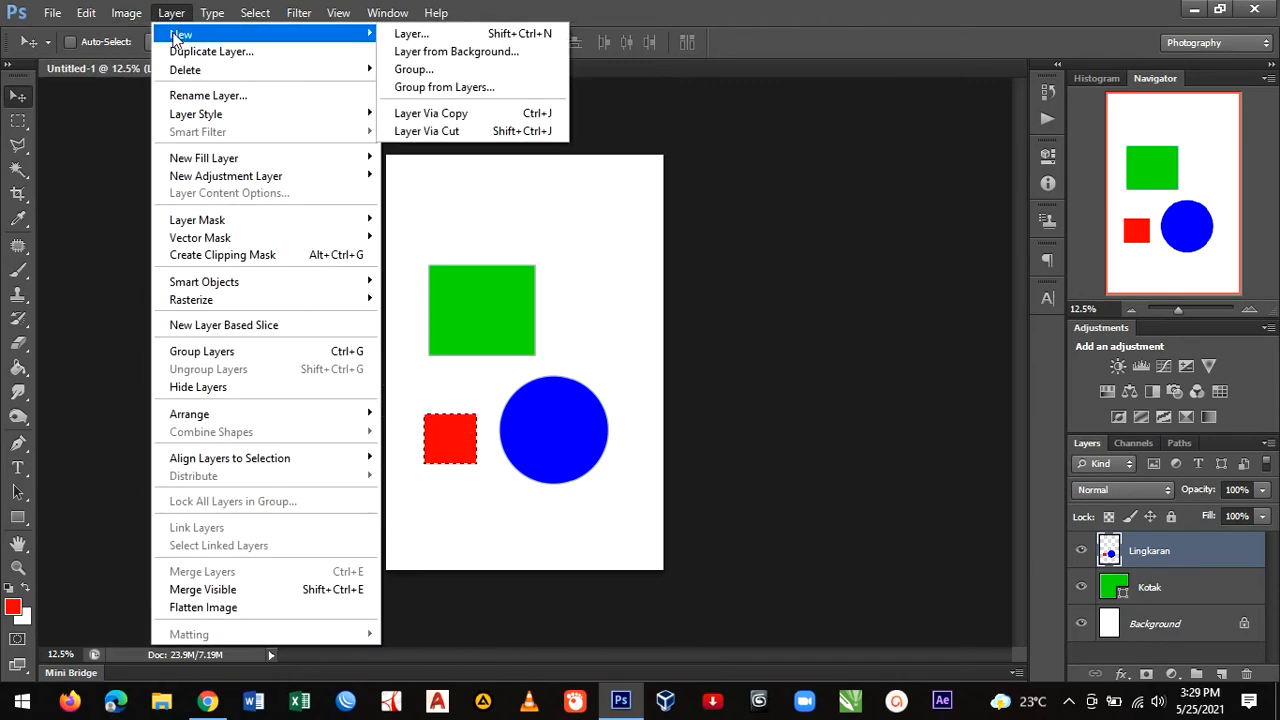
mouse_move(258, 20)
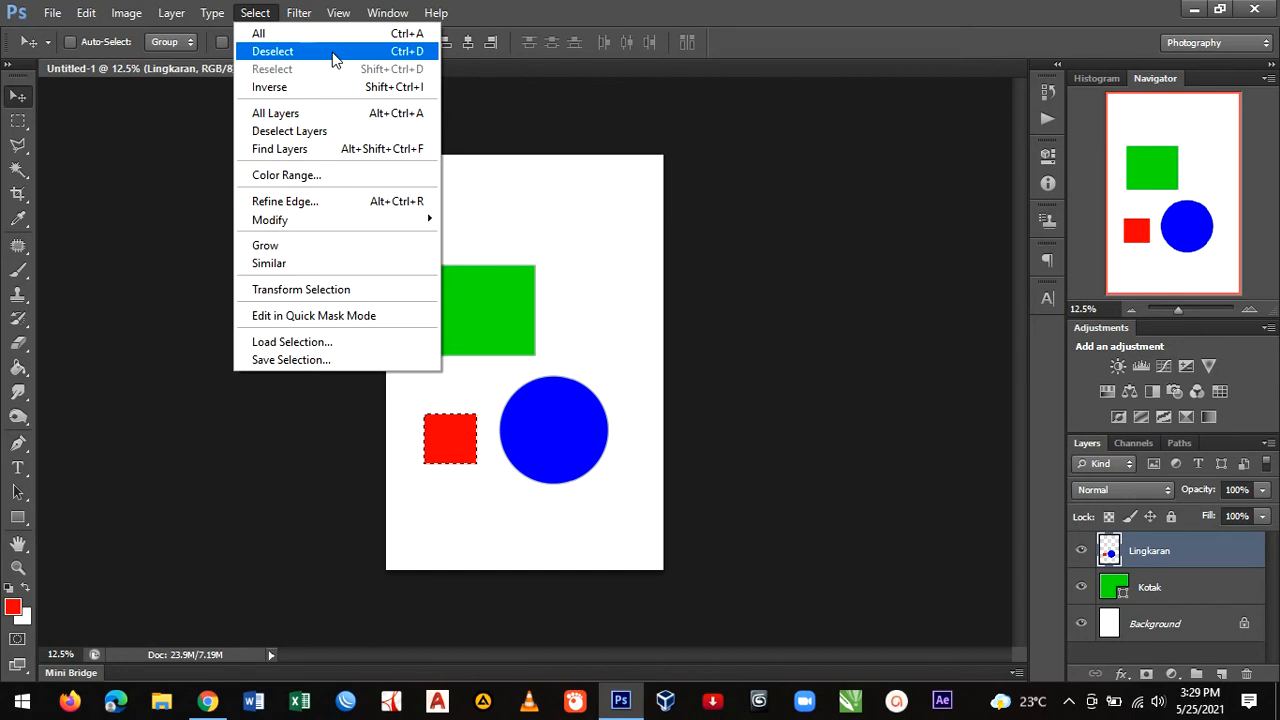
left_click(334, 56)
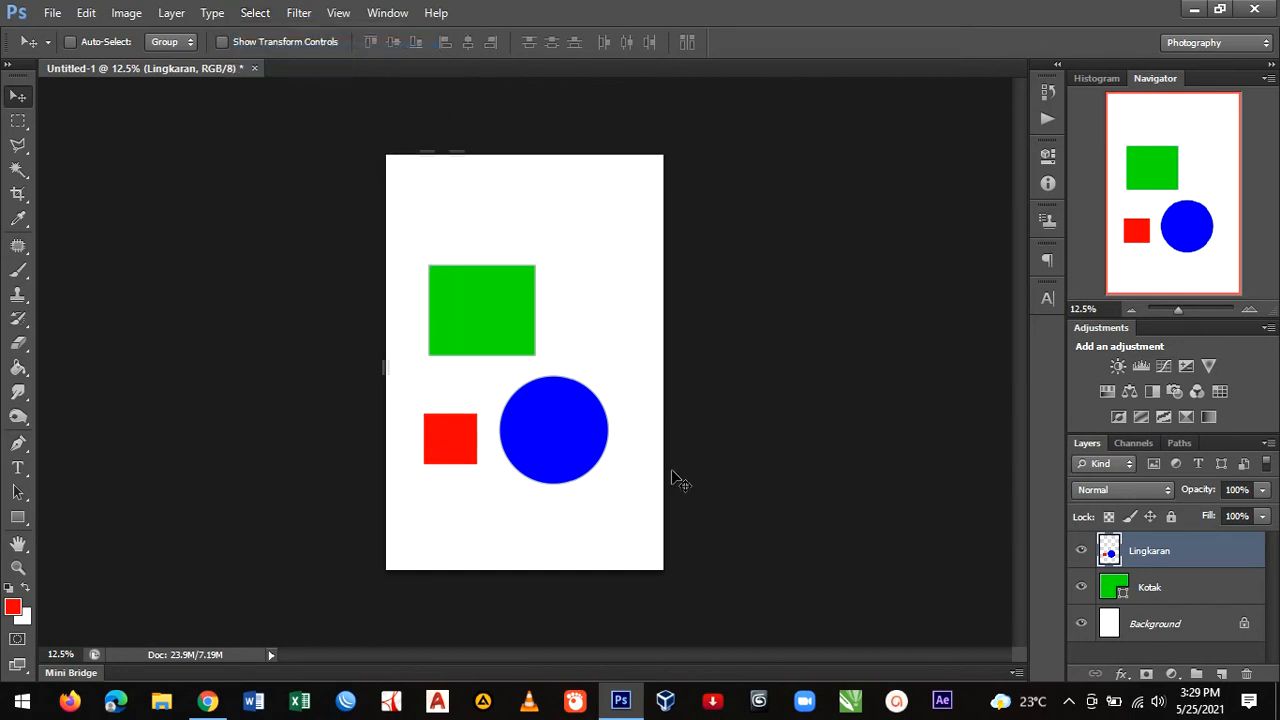
- Move the green Kotak rectangle higher on the page and place the Lingkaran layer's circle and red square together just below it
left_click_drag(551, 460, 566, 492)
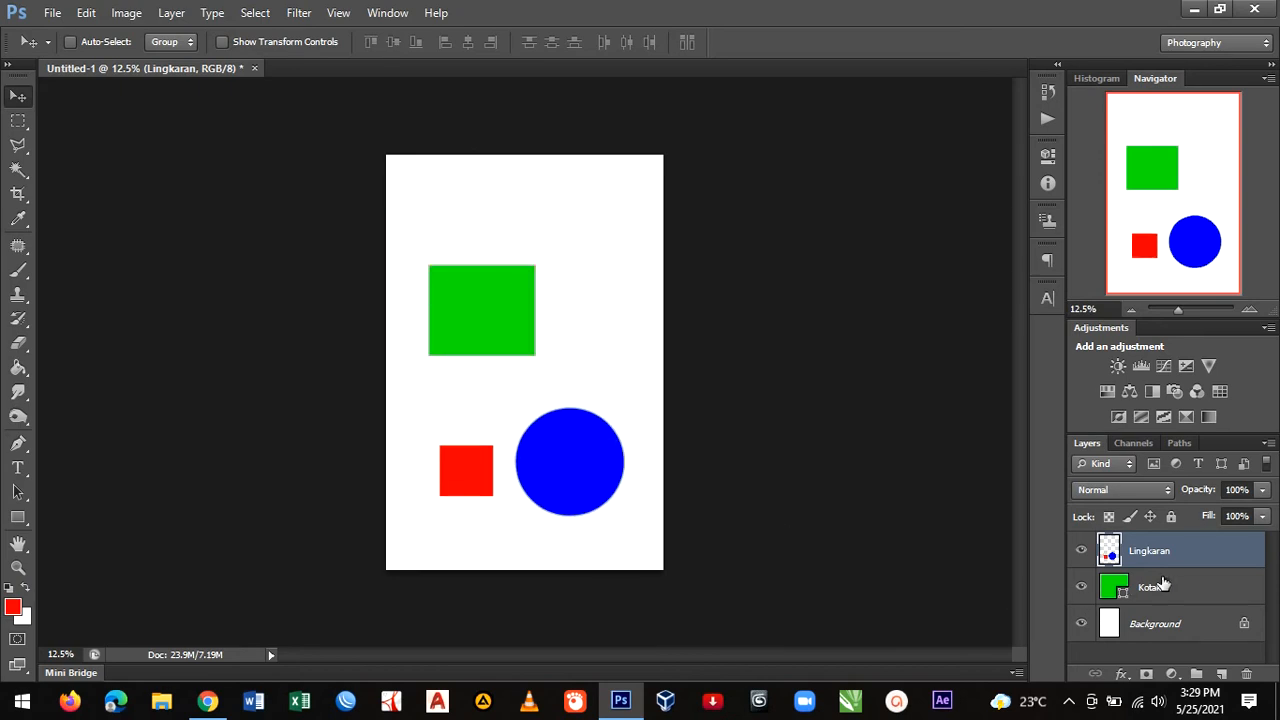
left_click(1160, 587)
left_click_drag(491, 340, 500, 296)
left_click(1170, 552)
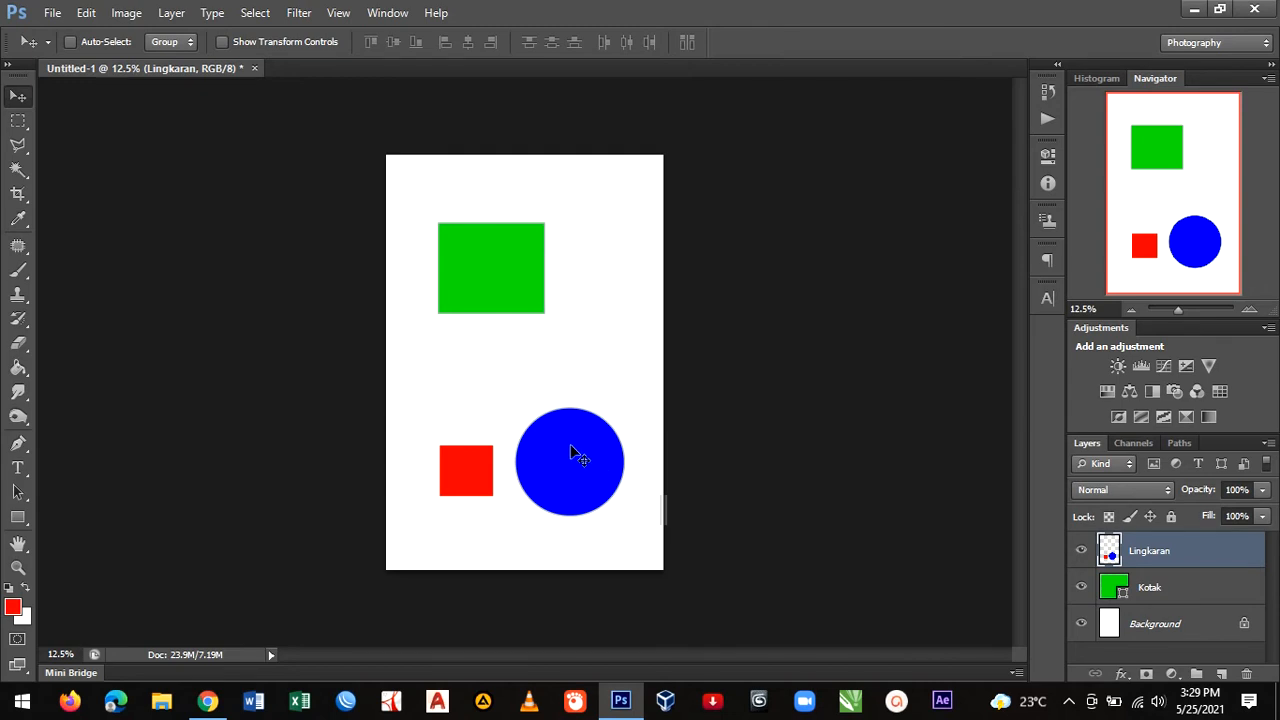
left_click_drag(574, 449, 565, 378)
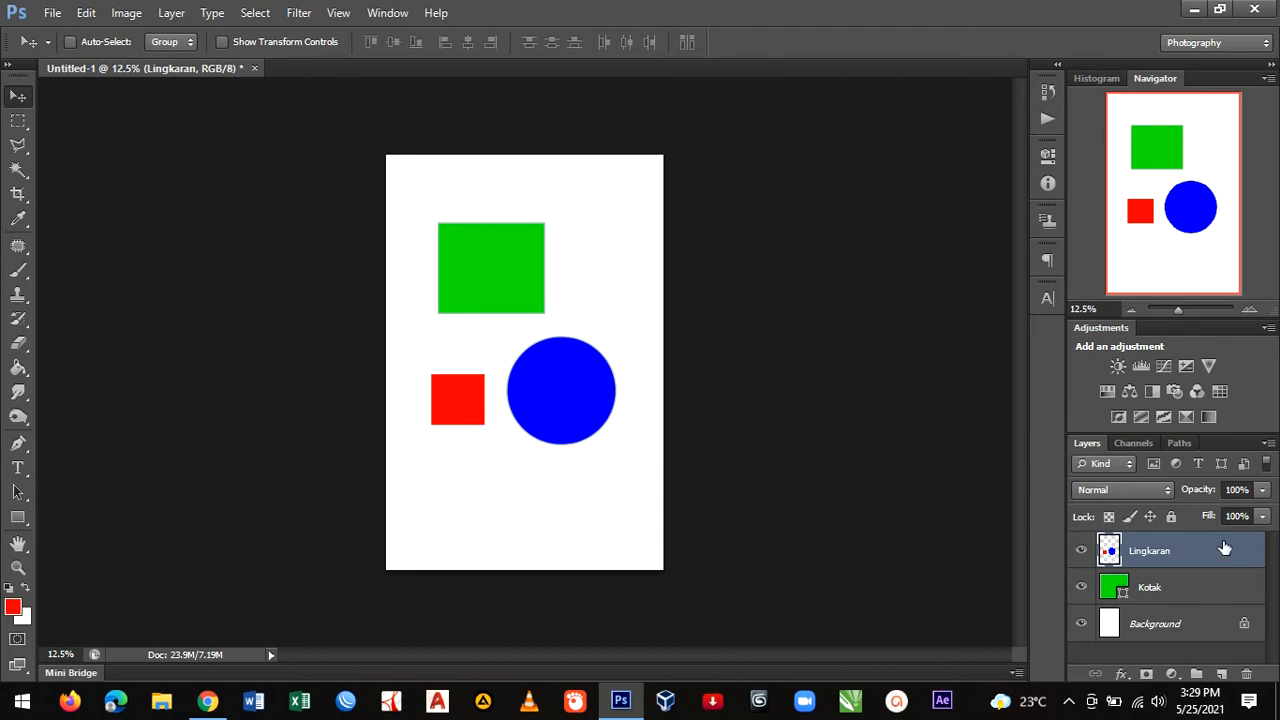
- Marquee-select the red square on the Lingkaran layer and cut it to a new layer
left_click(17, 122)
left_click_drag(414, 352, 497, 449)
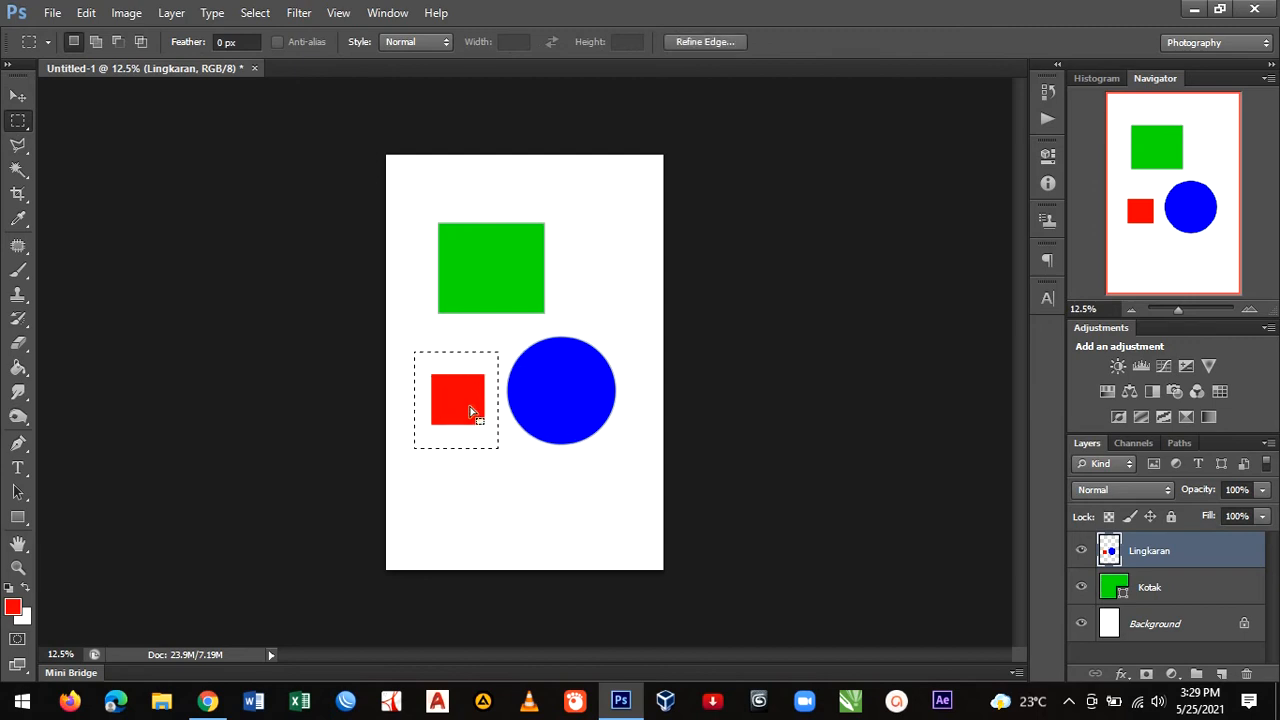
right_click(472, 411)
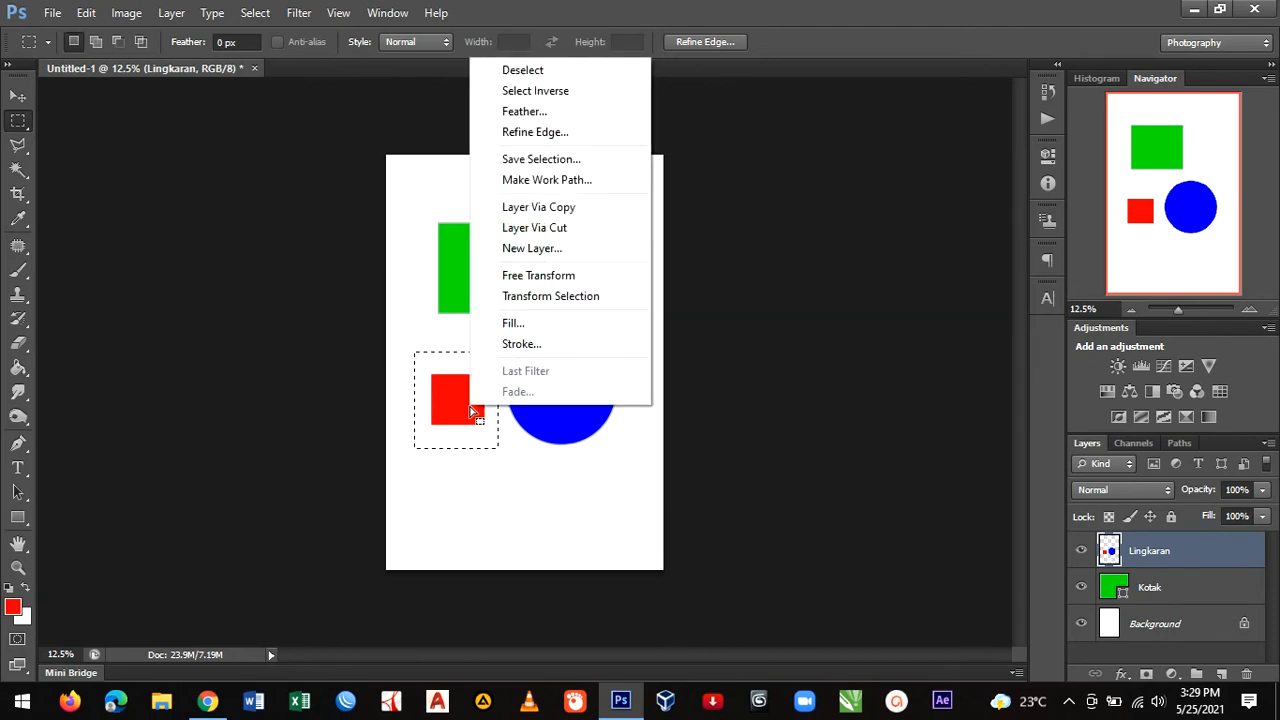
left_click(547, 229)
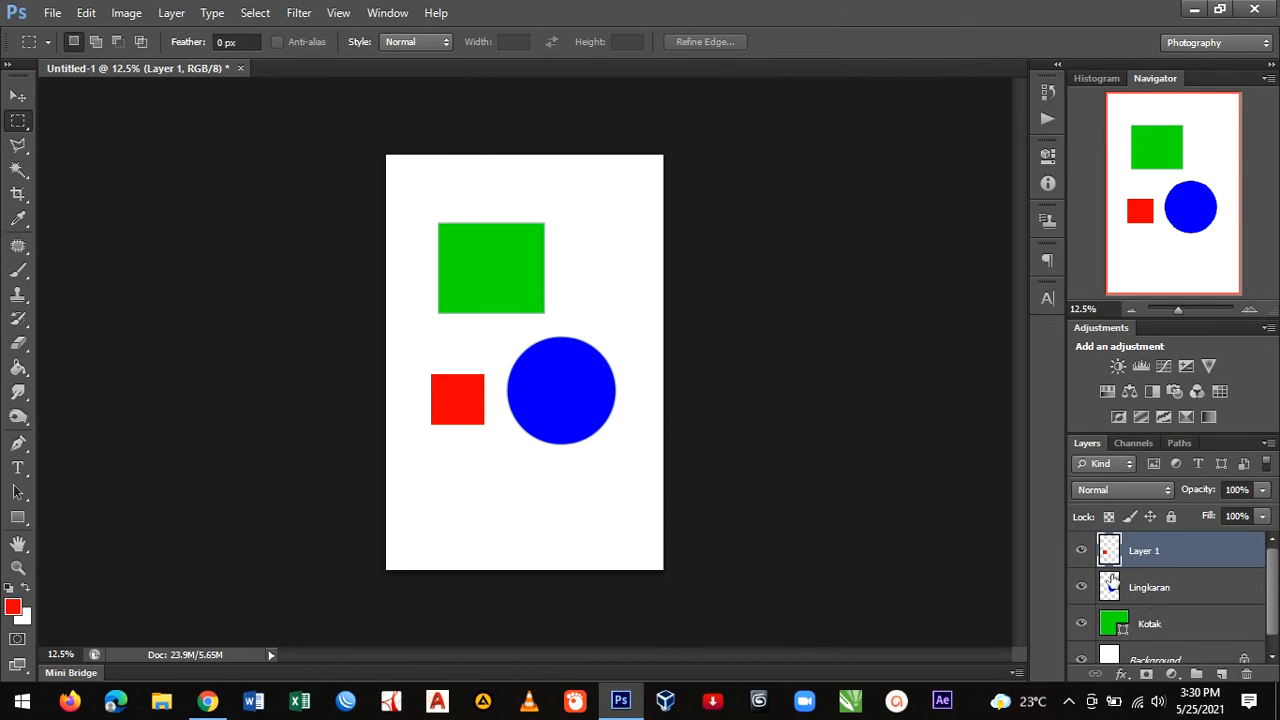
- Rename the red square's new layer as Kotak kecil
double_click(1146, 551)
type("Kotak kecil")
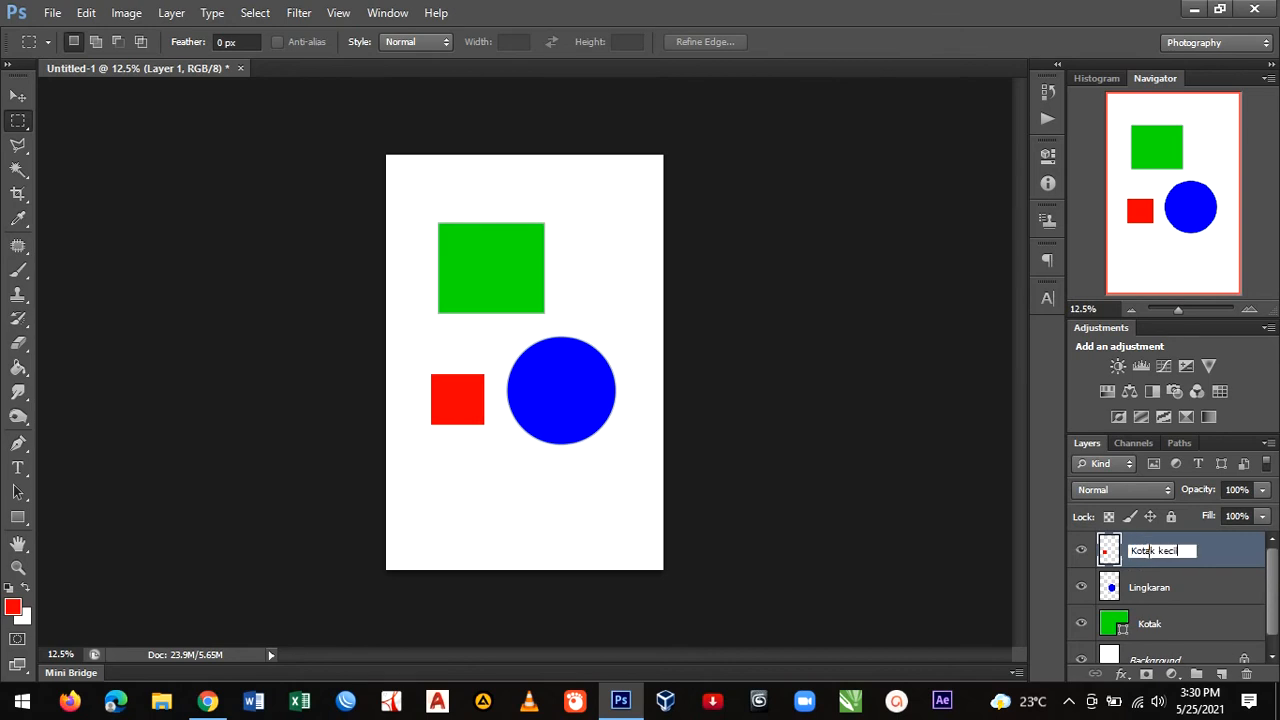
key("Return")
scroll(1160, 614, "down", 1)
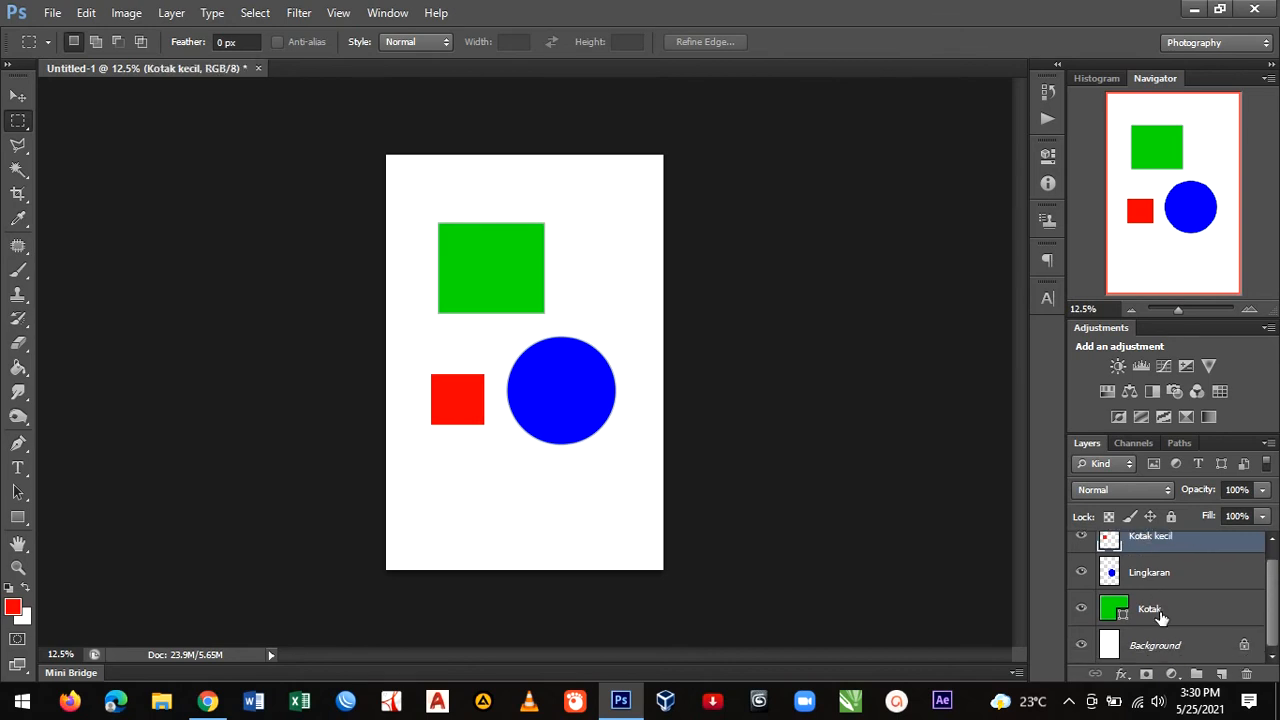
scroll(1160, 614, "up", 1)
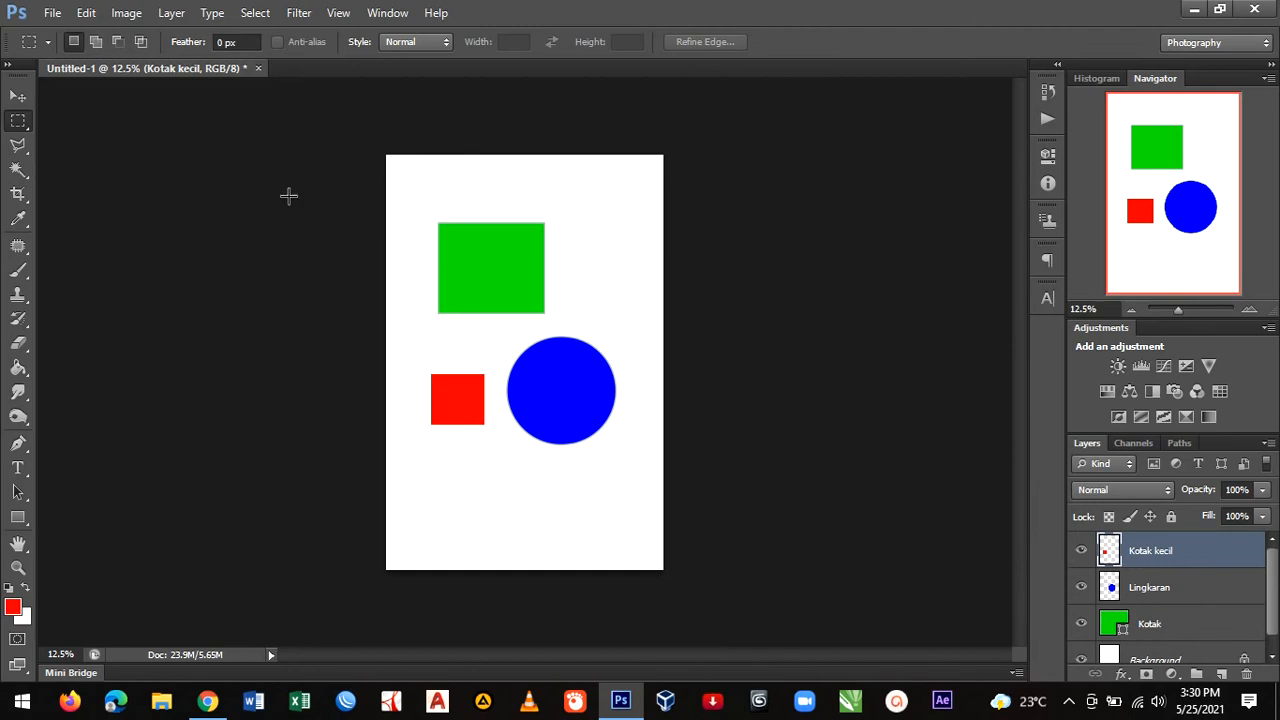
- Move each shape on its own layer: the red square down and right, the circle slightly right, the green rectangle slightly left
left_click(18, 96)
mouse_move(439, 421)
left_mouse_down()
mouse_move(490, 256)
mouse_move(448, 449)
mouse_move(460, 428)
left_mouse_up()
left_click(1147, 592)
mouse_move(566, 356)
left_mouse_down()
mouse_move(575, 283)
mouse_move(579, 351)
left_mouse_up()
left_click(1150, 624)
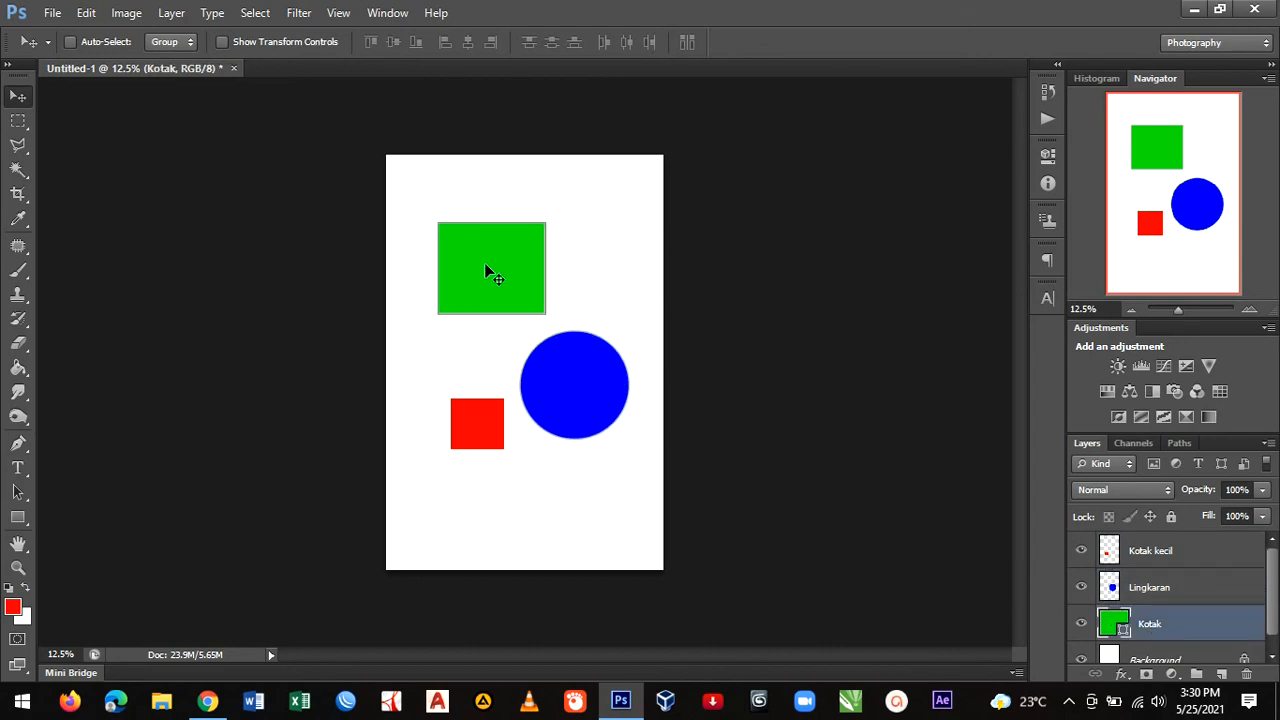
mouse_move(489, 274)
left_mouse_down()
mouse_move(495, 171)
mouse_move(466, 268)
left_mouse_up()
scroll(1183, 610, "down", 1)
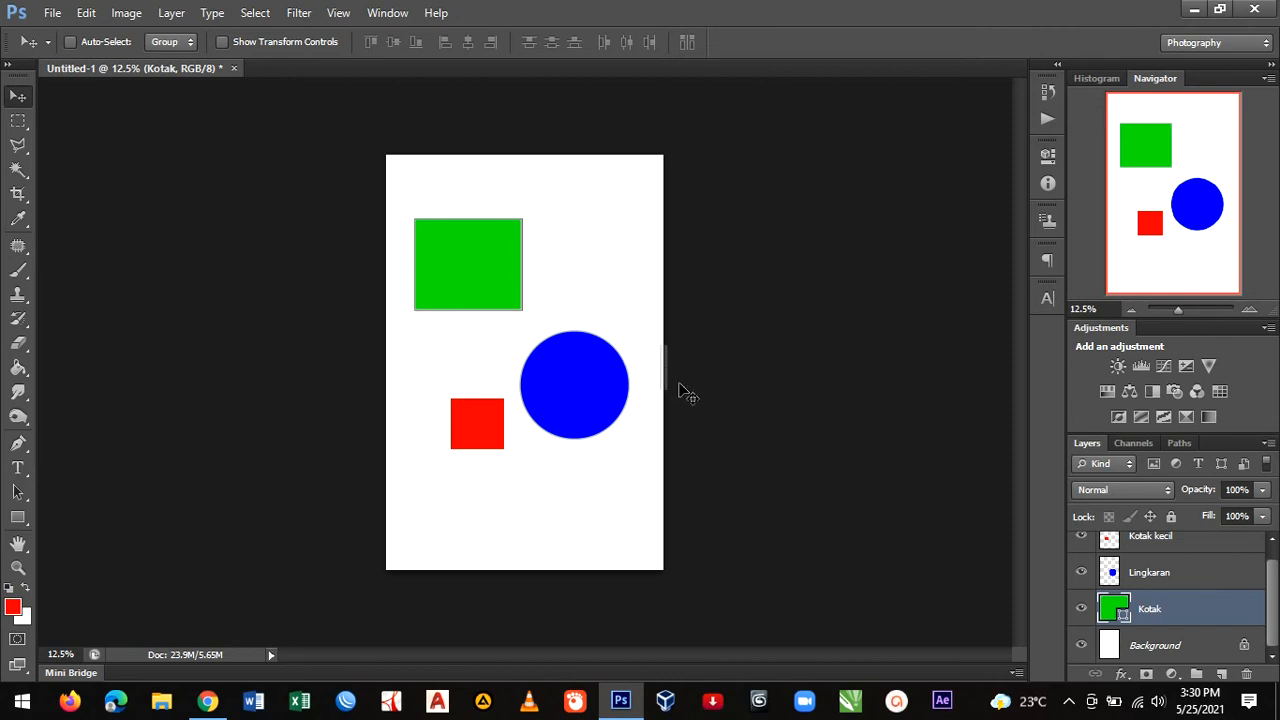
scroll(1165, 597, "up", 1)
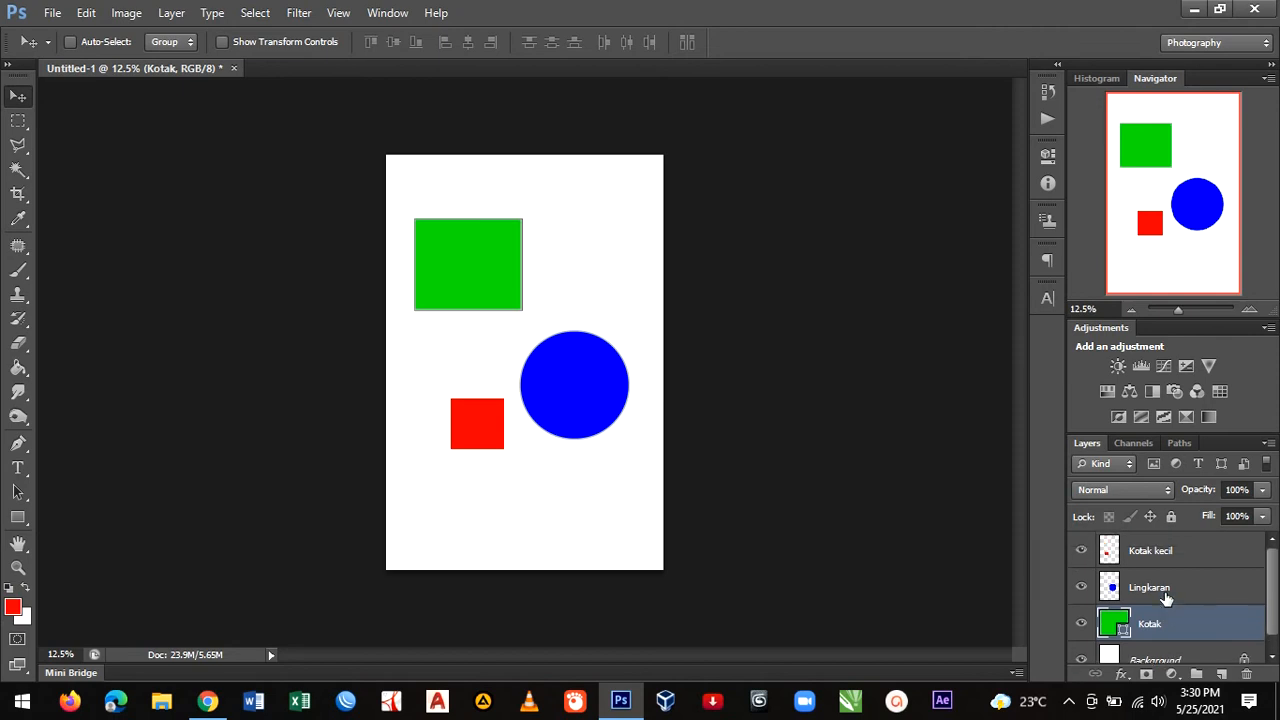
scroll(1165, 597, "down", 1)
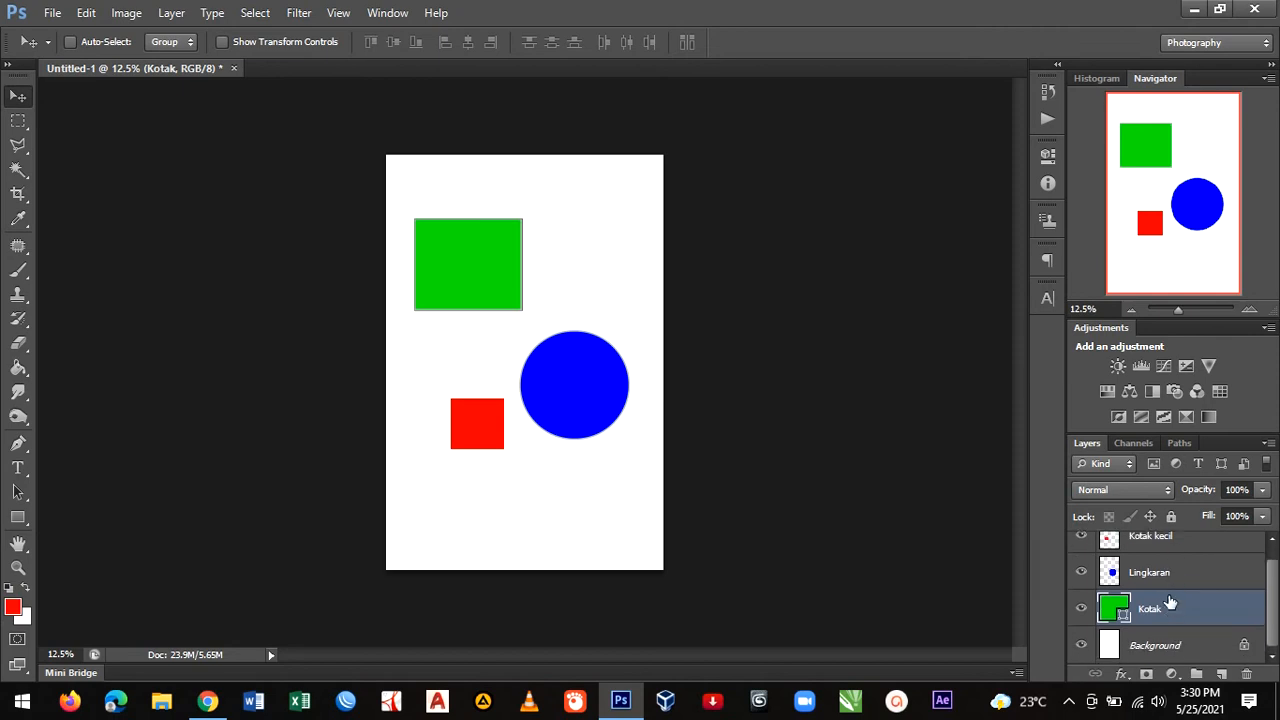
scroll(1163, 592, "up", 1)
scroll(1160, 586, "down", 1)
- Switch to the Chrome browser
mouse_move(620, 700)
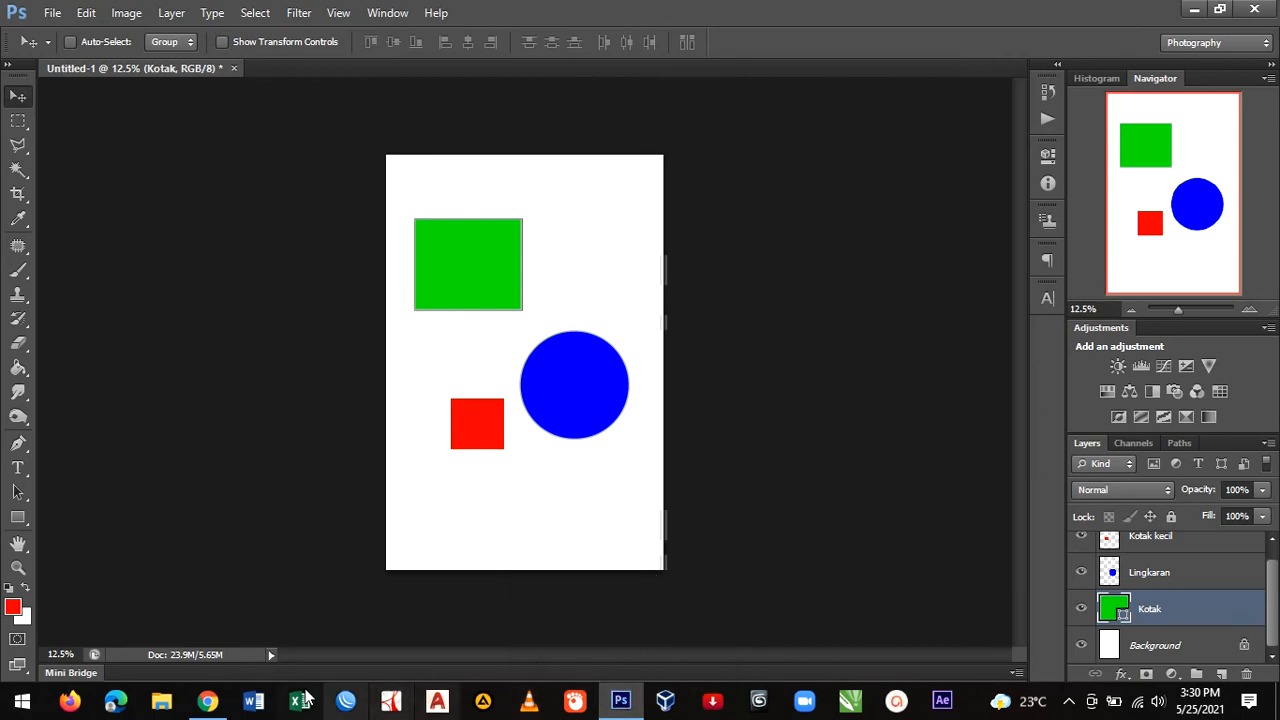
left_click(207, 700)
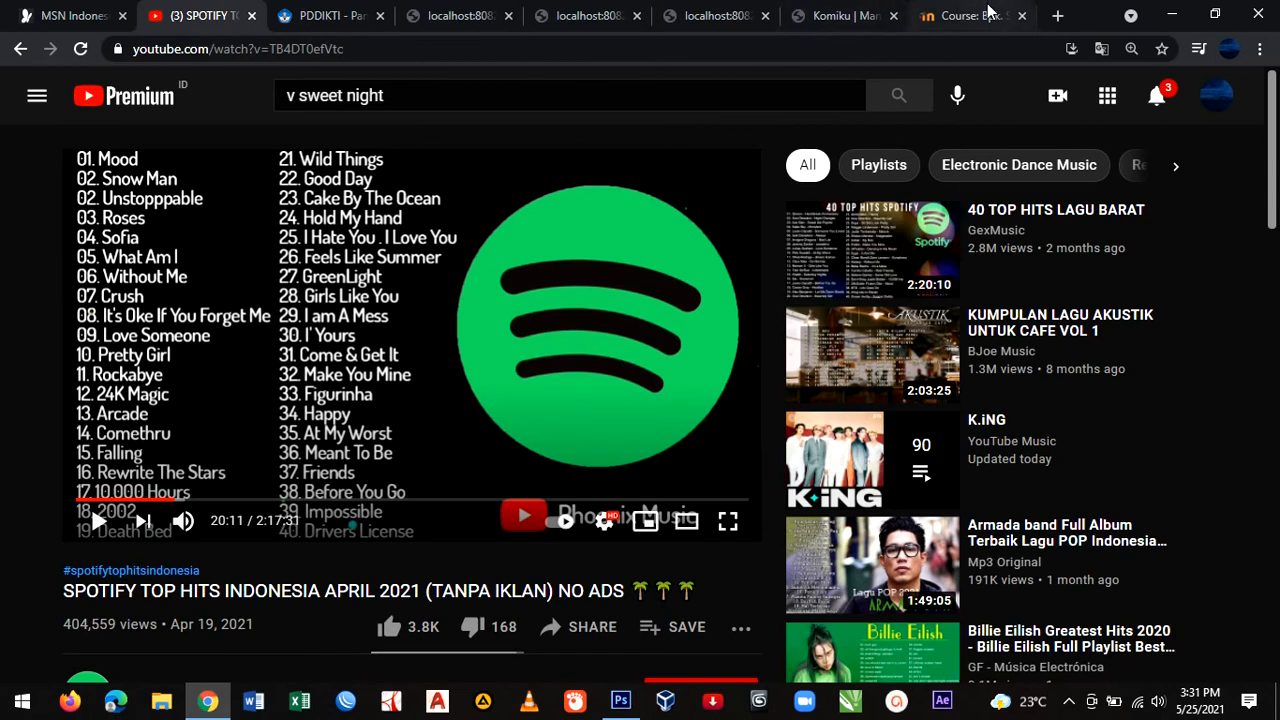
- In a new browser tab, search Google Images for "gambar adobe photoshop"
key("ctrl+t")
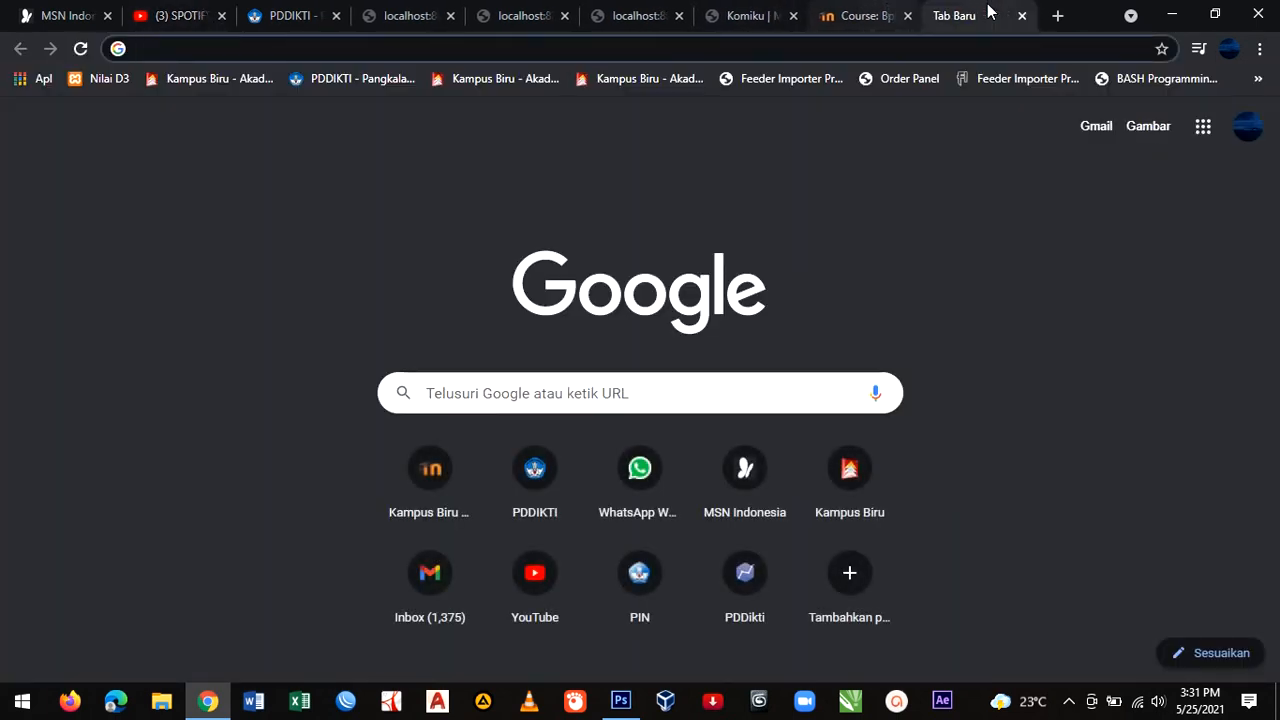
type("g")
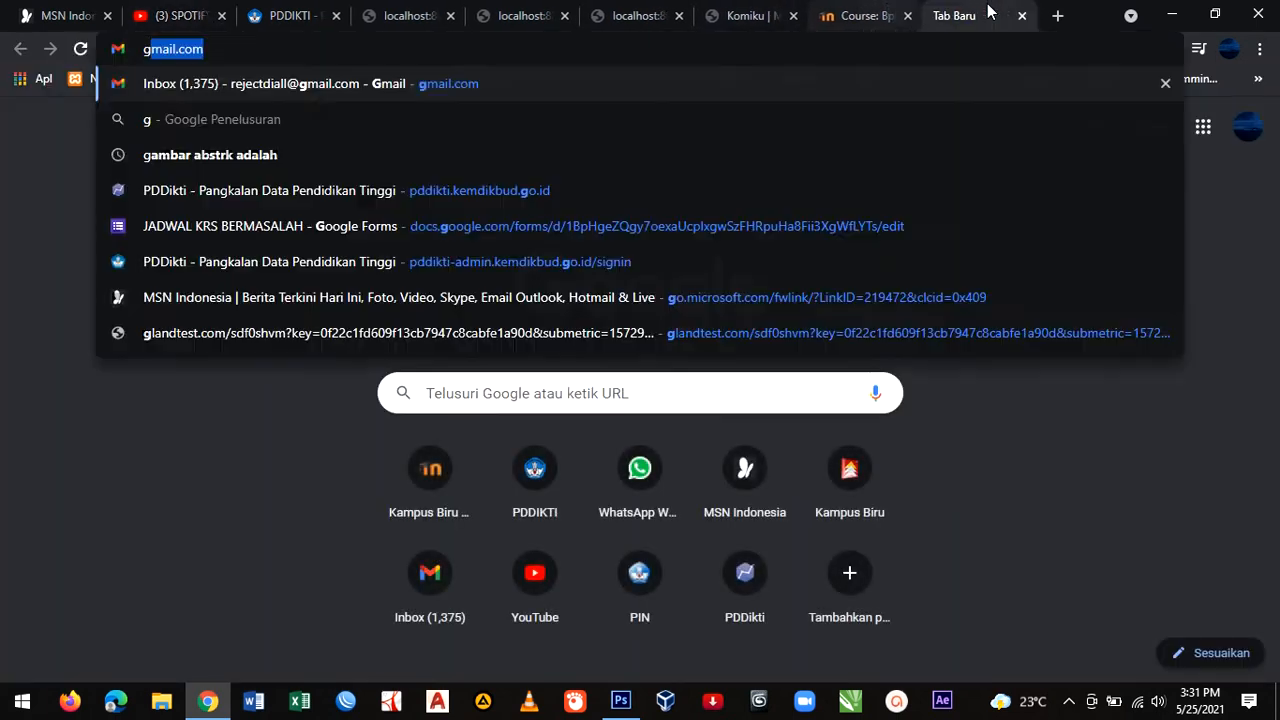
type("ambar adobe")
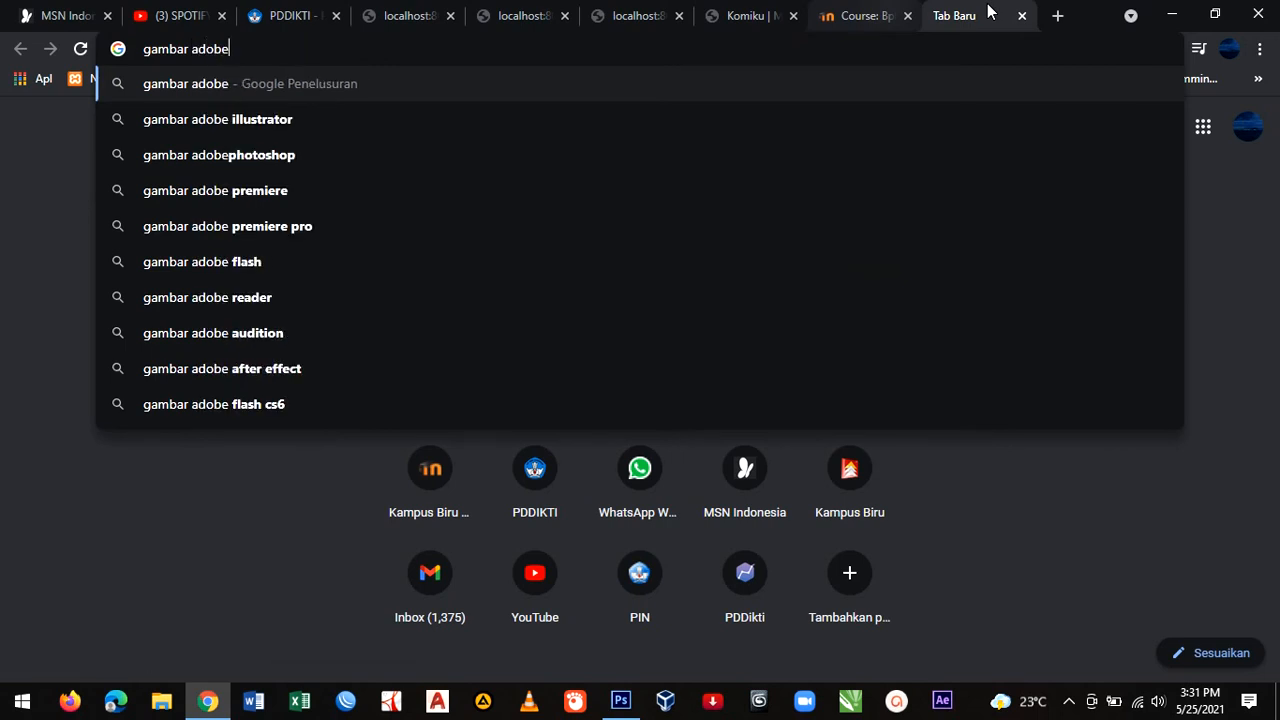
type(" photos")
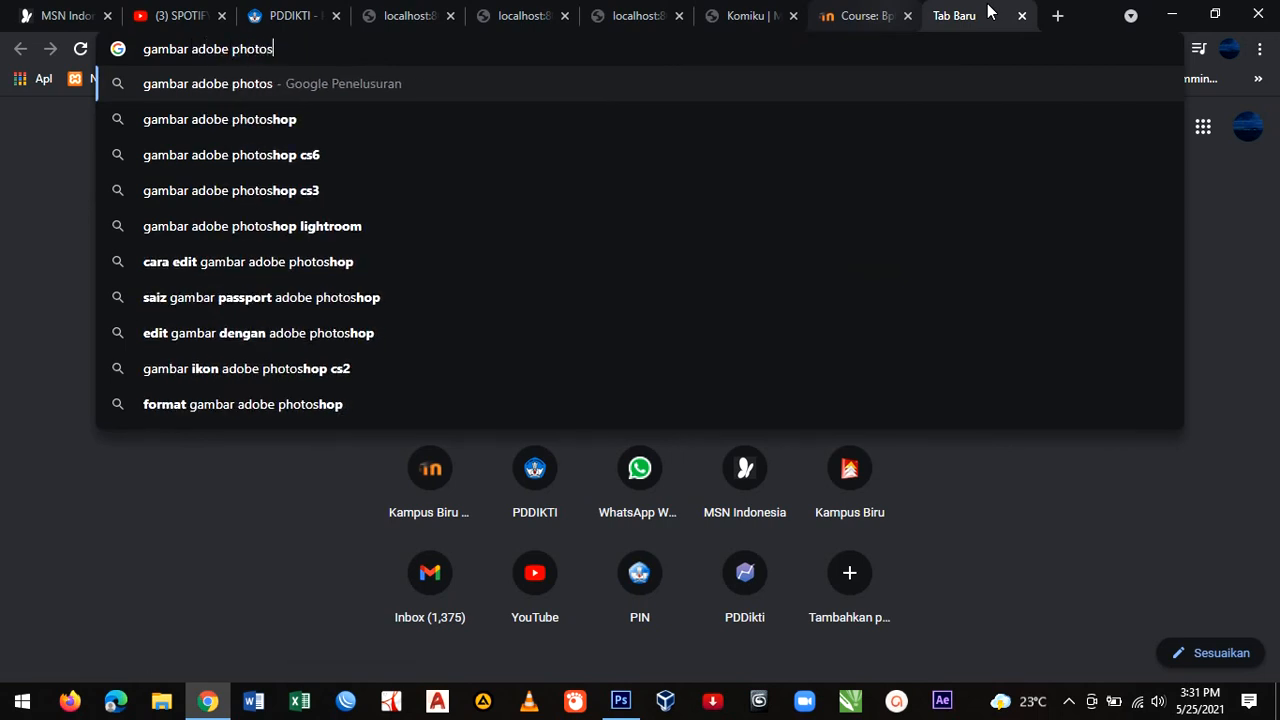
key("Down")
key("Return")
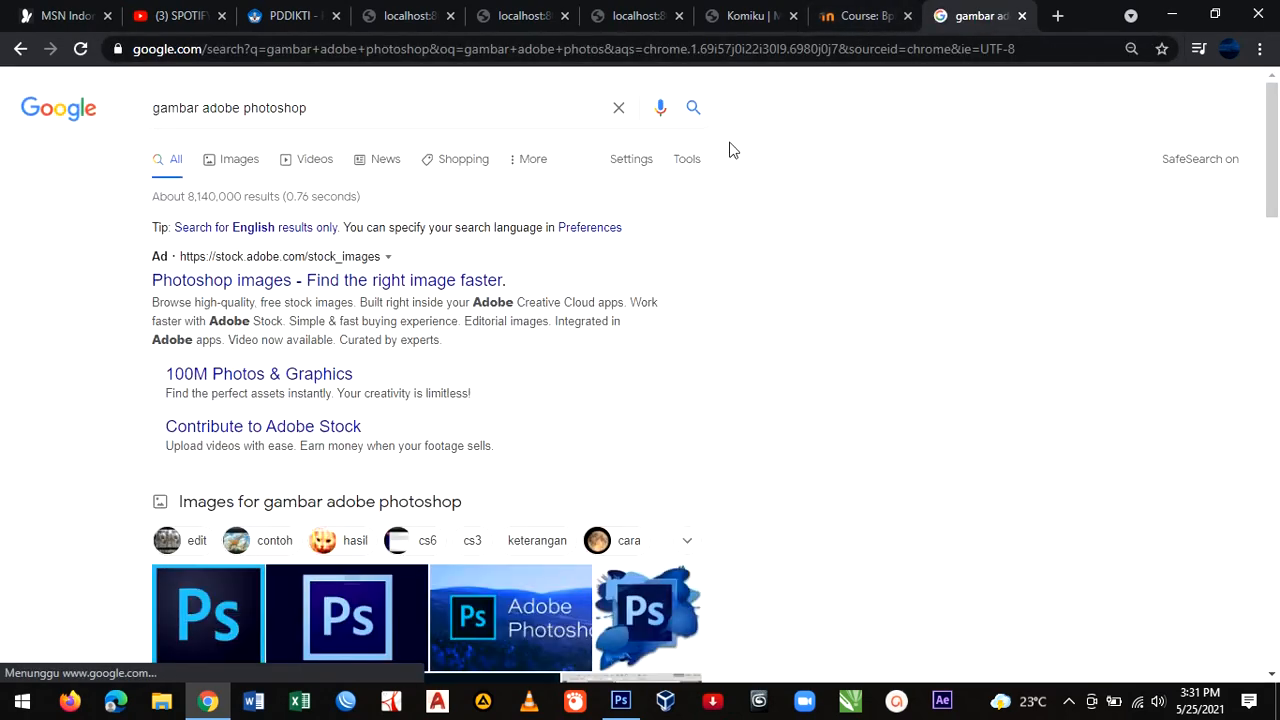
left_click(237, 160)
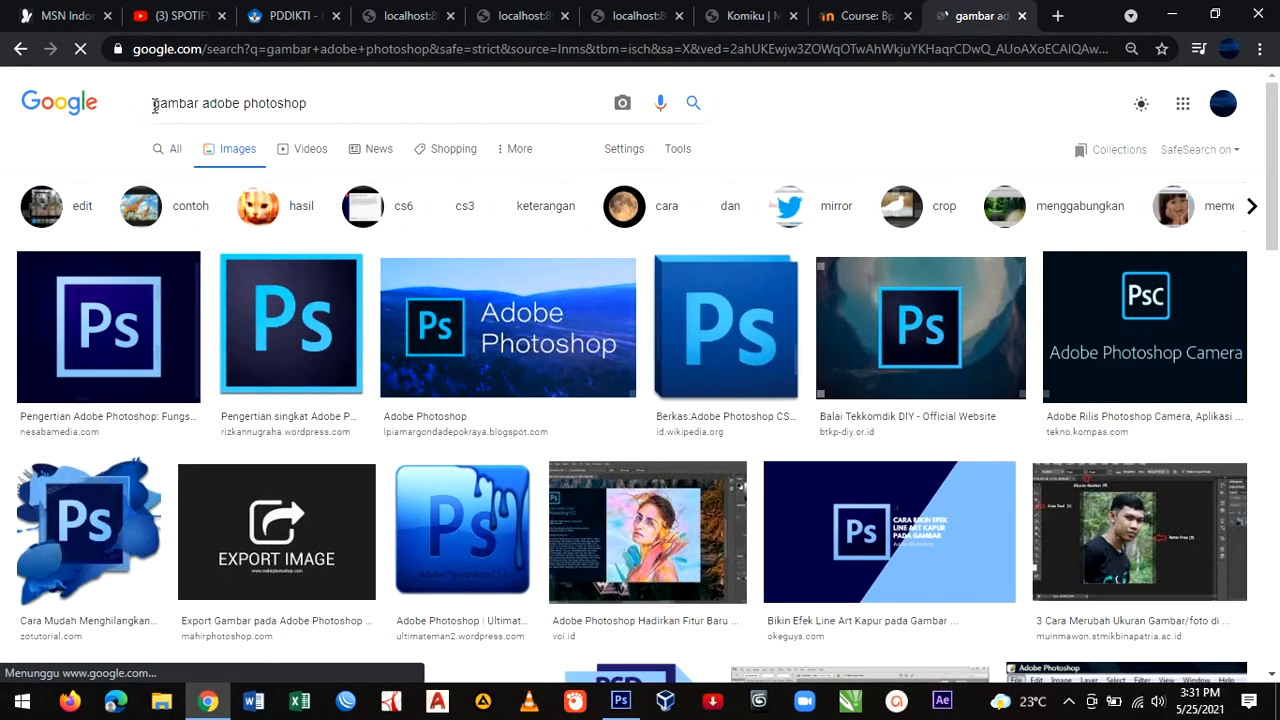
- Change the image search to "editing adobe photoshop" and look through the resulting pictures
double_click(186, 103)
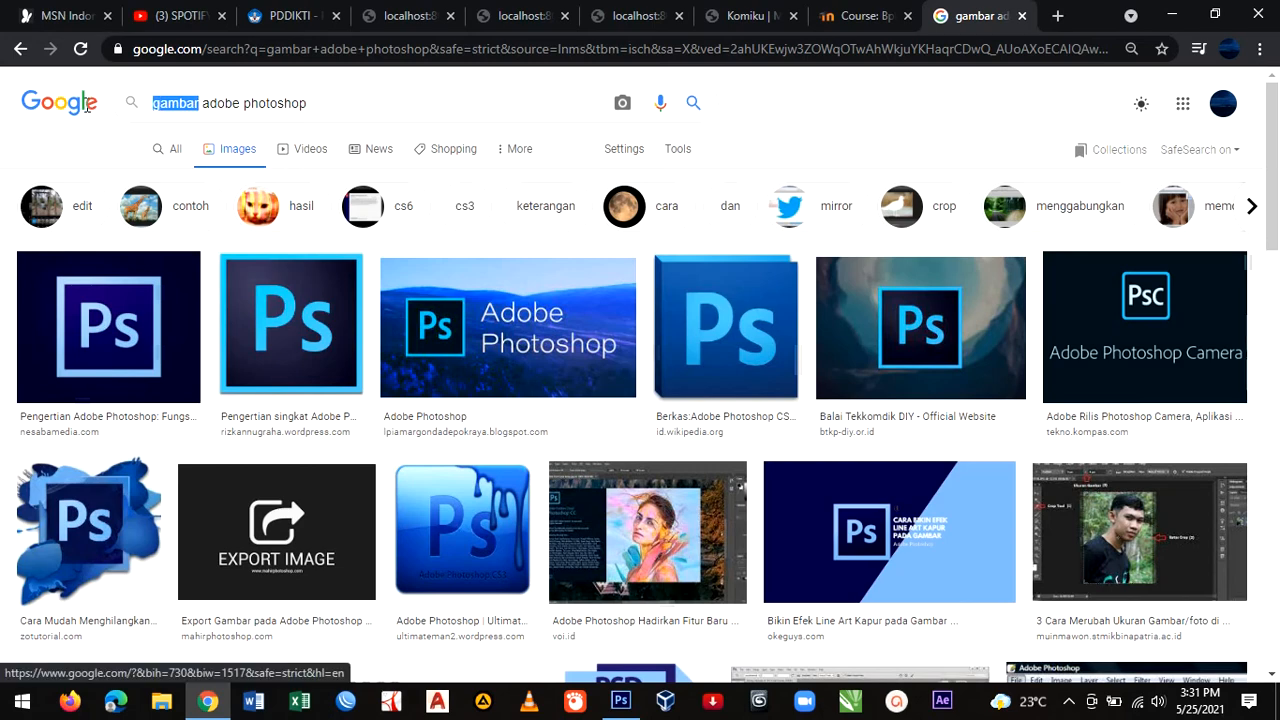
type("editing")
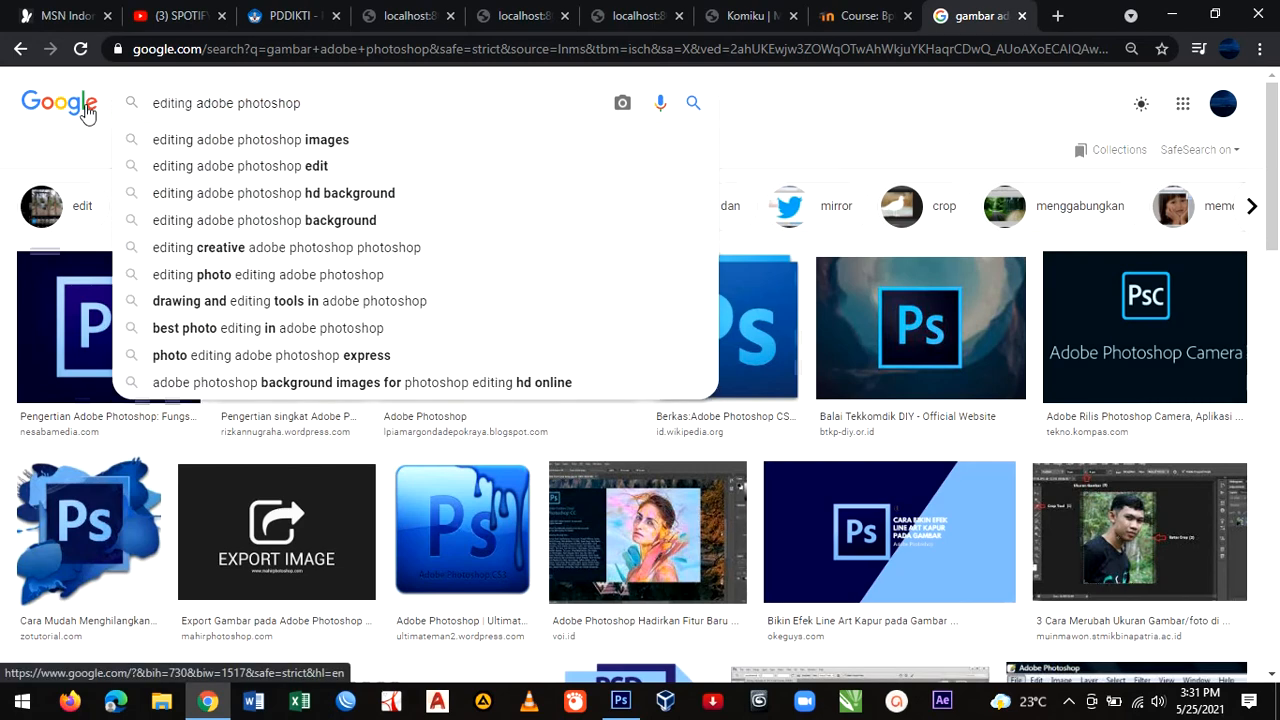
key("Return")
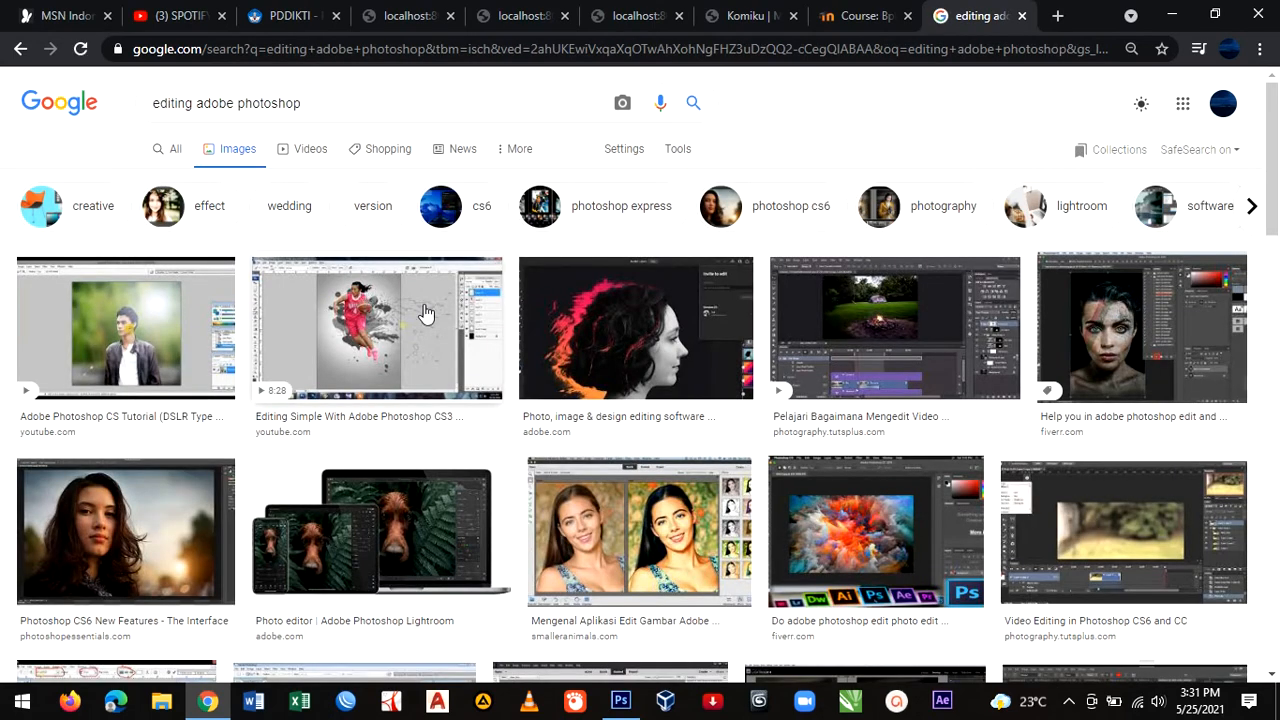
scroll(456, 320, "down", 1)
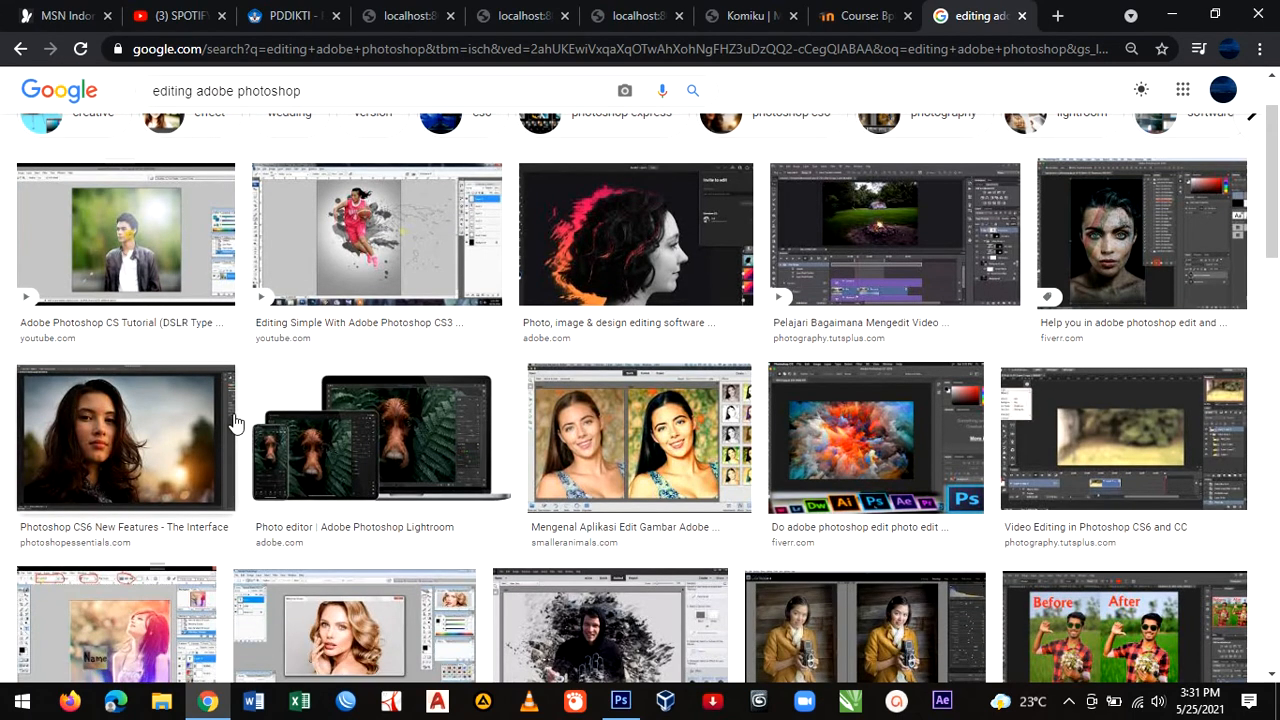
scroll(331, 420, "down", 1)
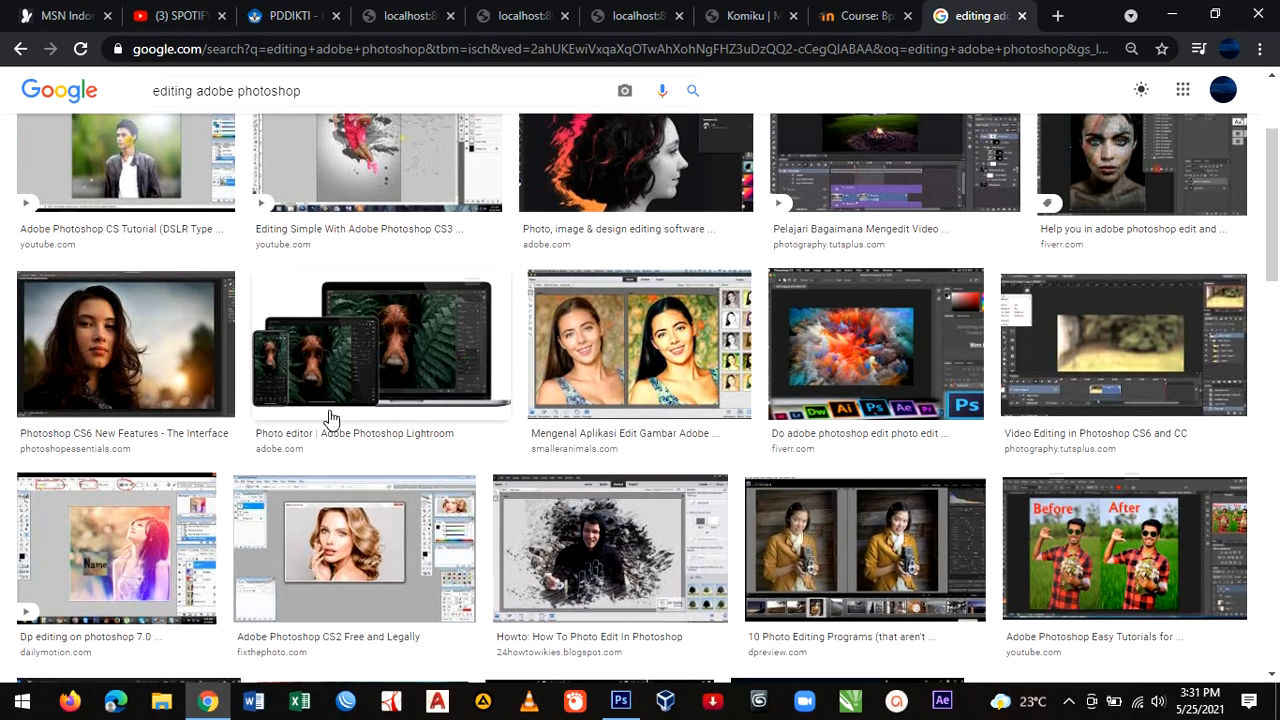
scroll(331, 420, "down", 4)
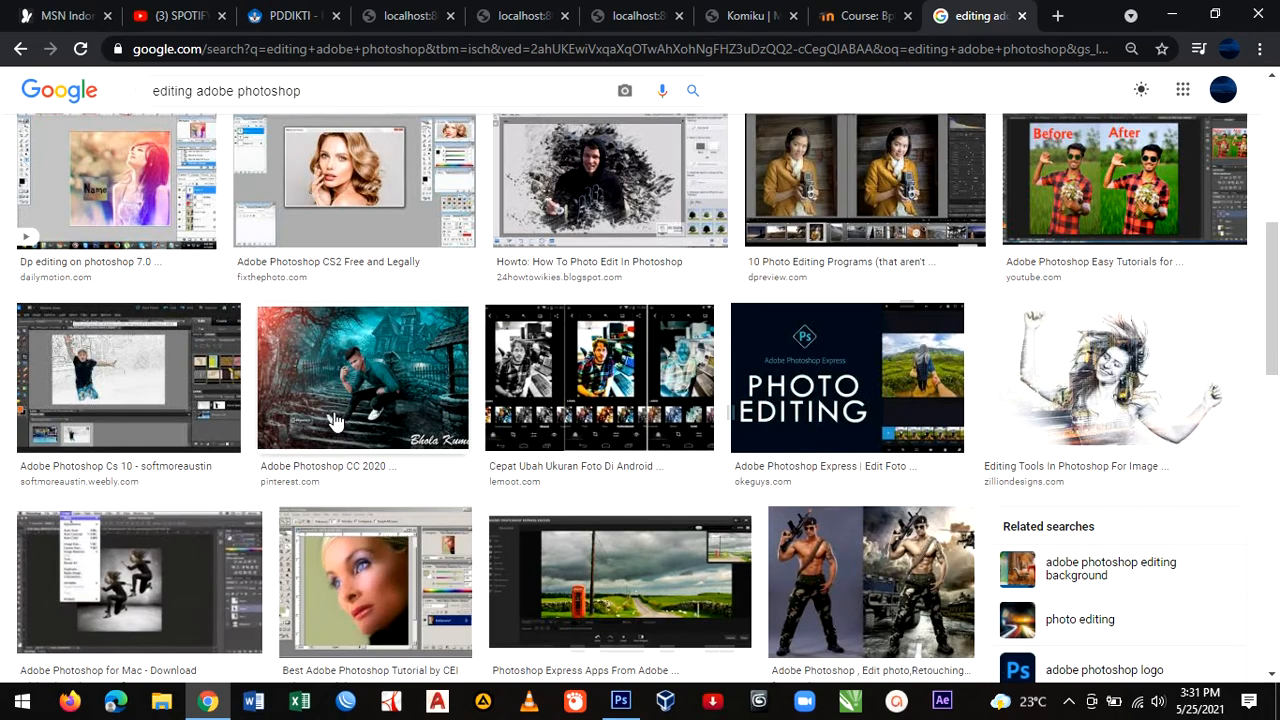
scroll(335, 420, "down", 2)
scroll(334, 420, "up", 8)
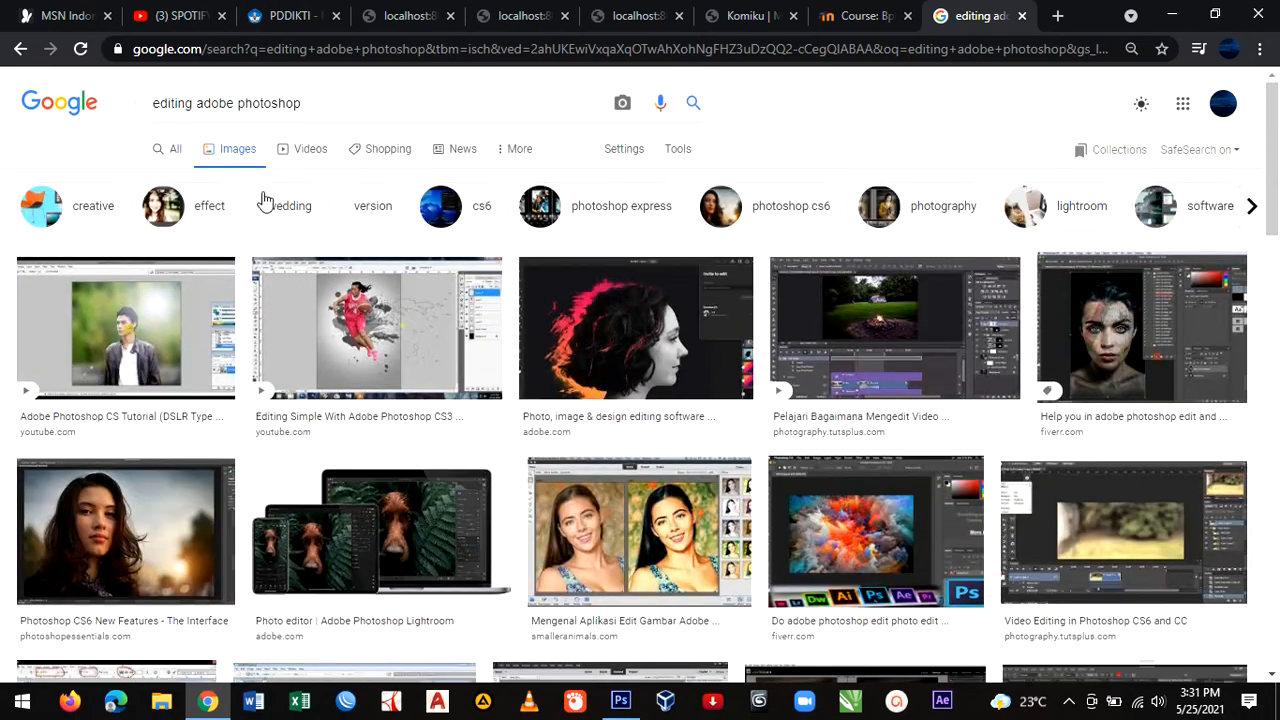
- Search the images for "pas photo" and preview the portrait of a man in a suit on a yellow background
left_click_drag(304, 103, 62, 104)
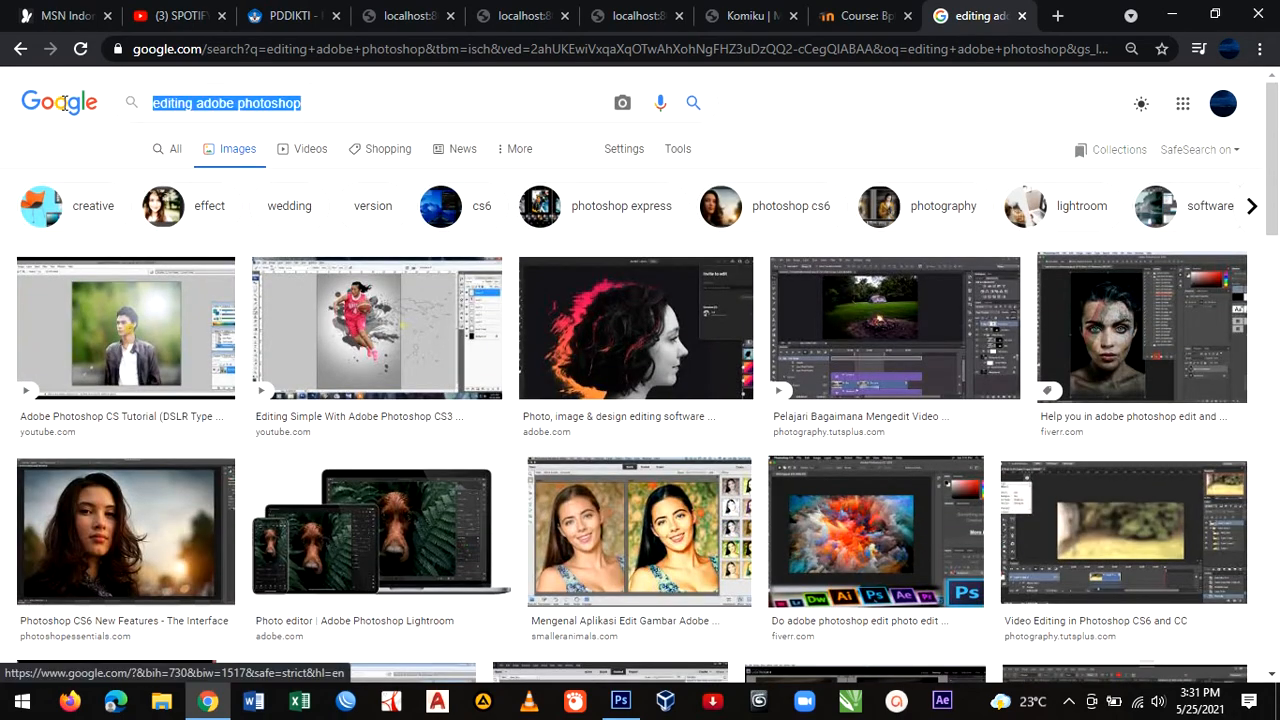
type("pas photo")
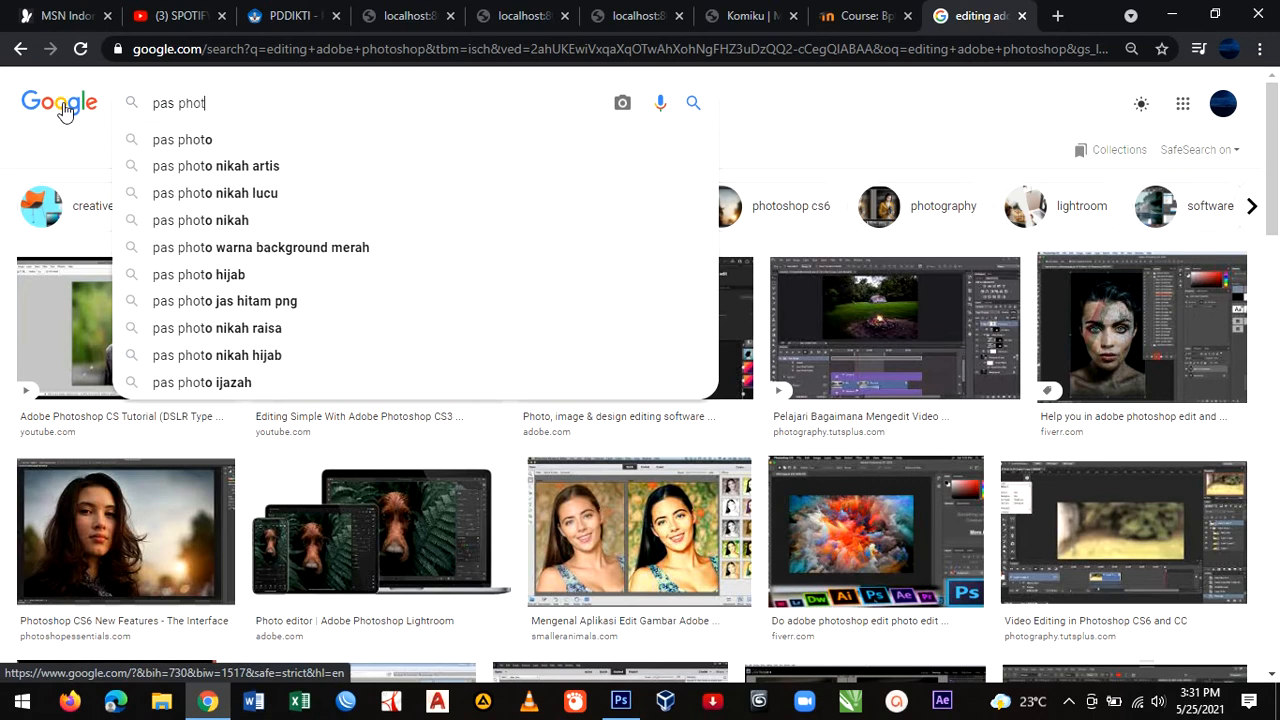
key("Return")
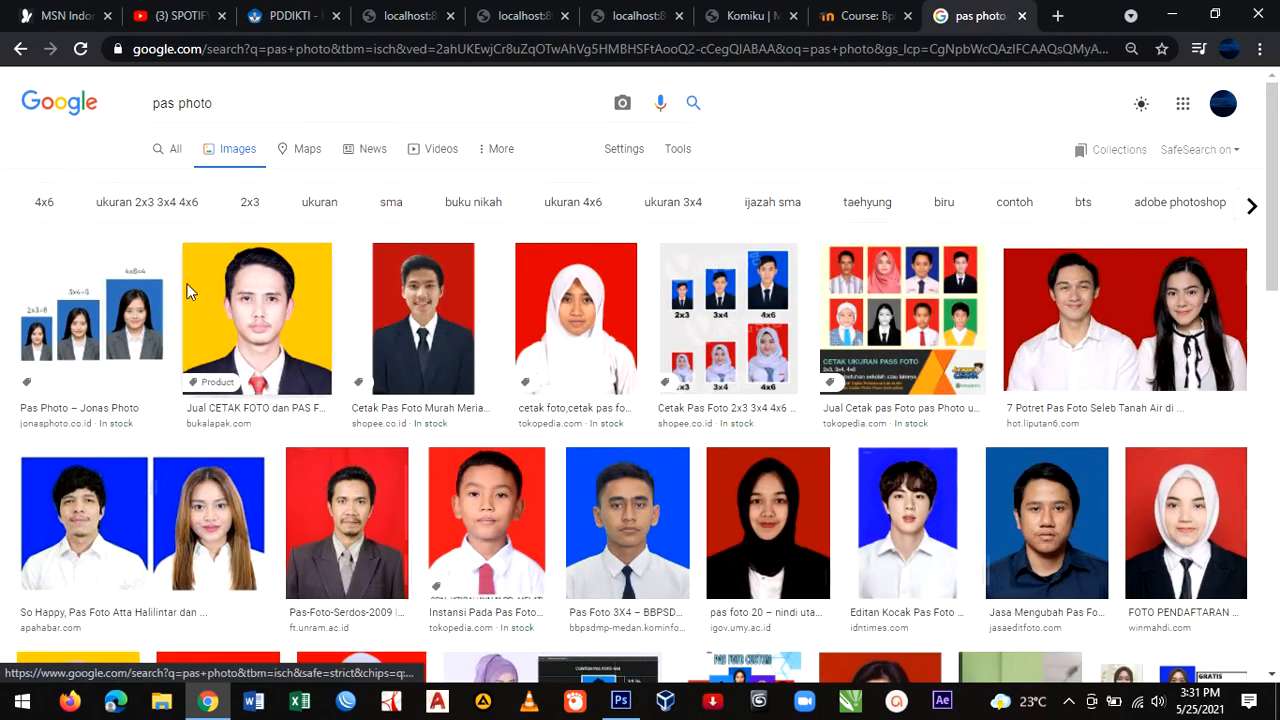
left_click(283, 339)
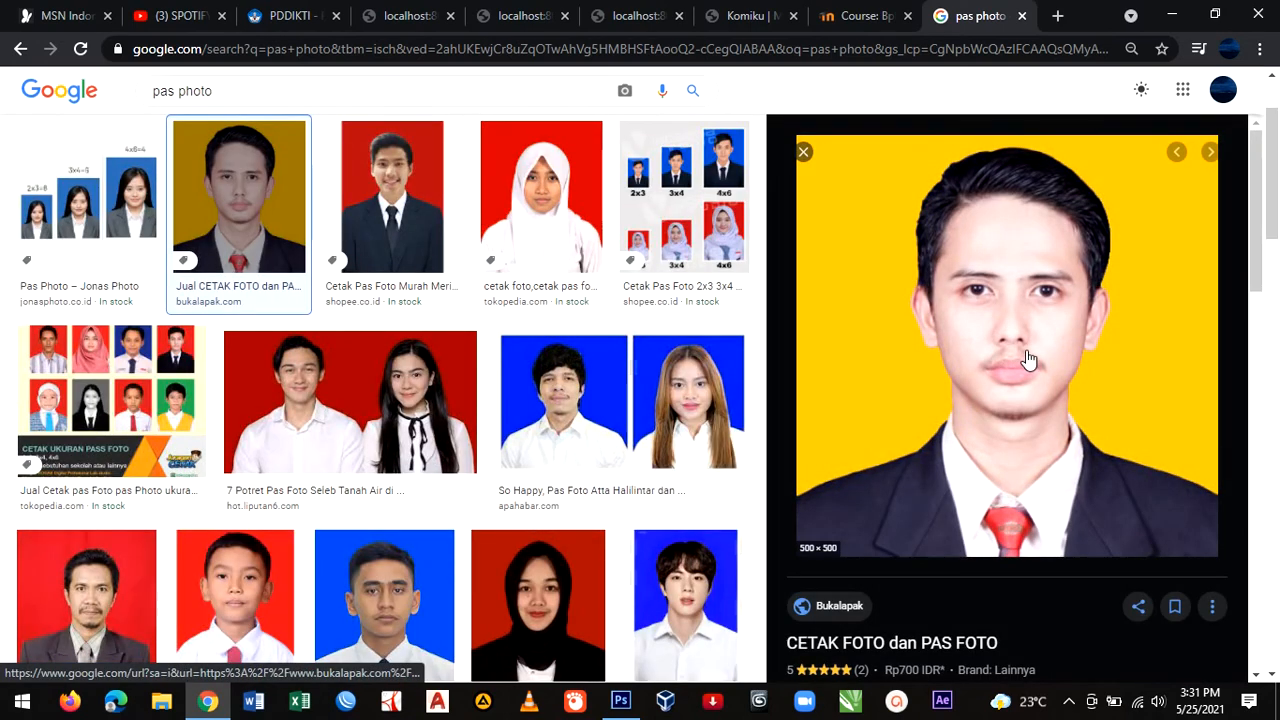
- Open the yellow-background portrait at full size in its own tab and save it to the Desktop as a JPEG image
right_click(987, 338)
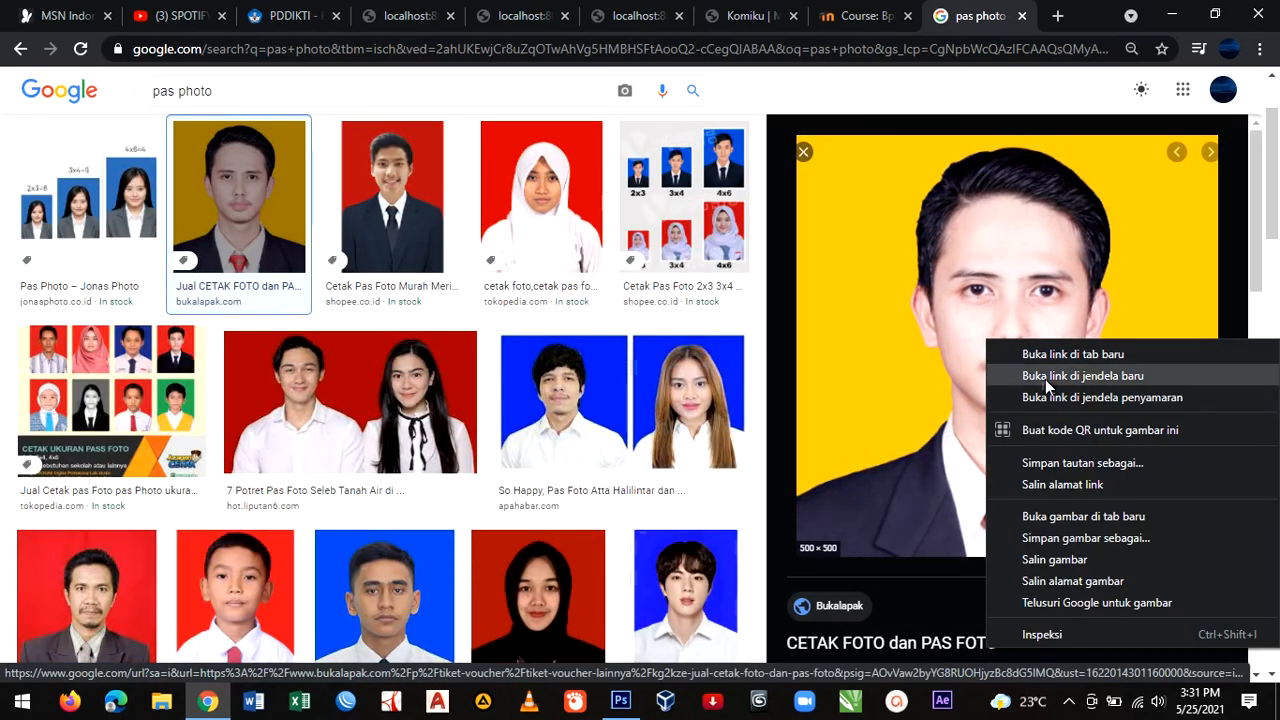
left_click(1057, 508)
left_click(975, 10)
right_click(647, 340)
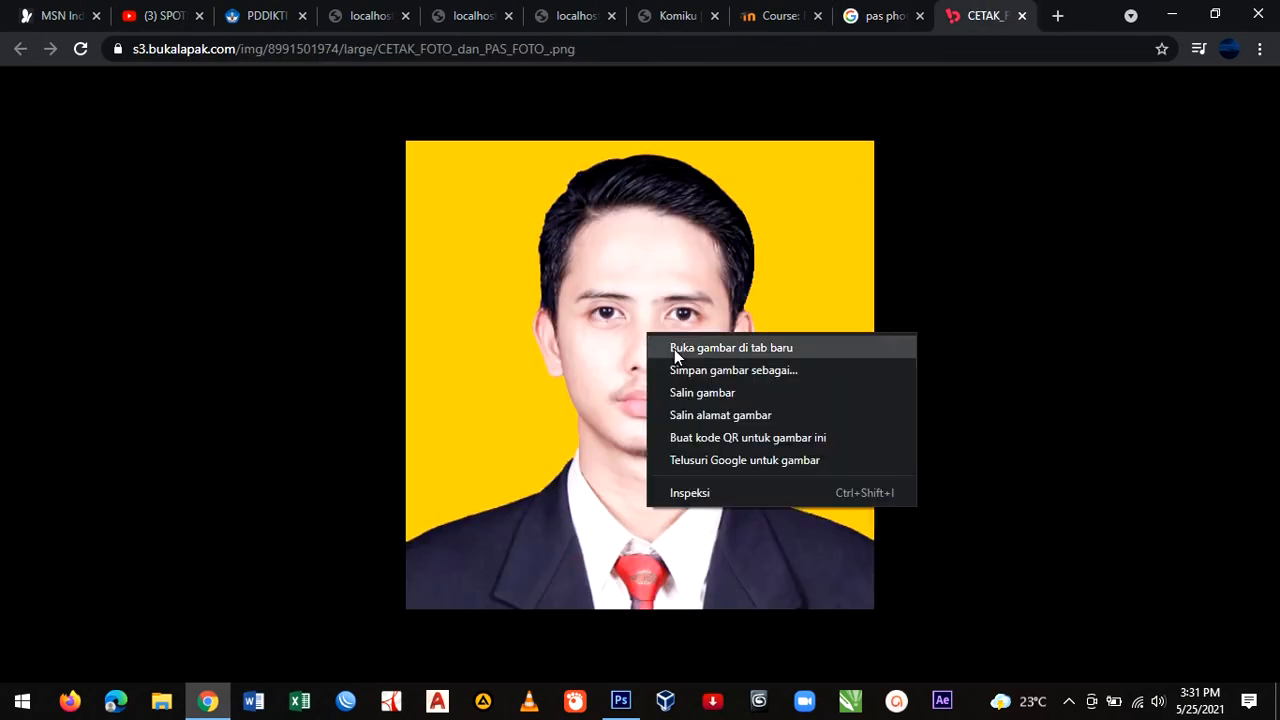
left_click(697, 371)
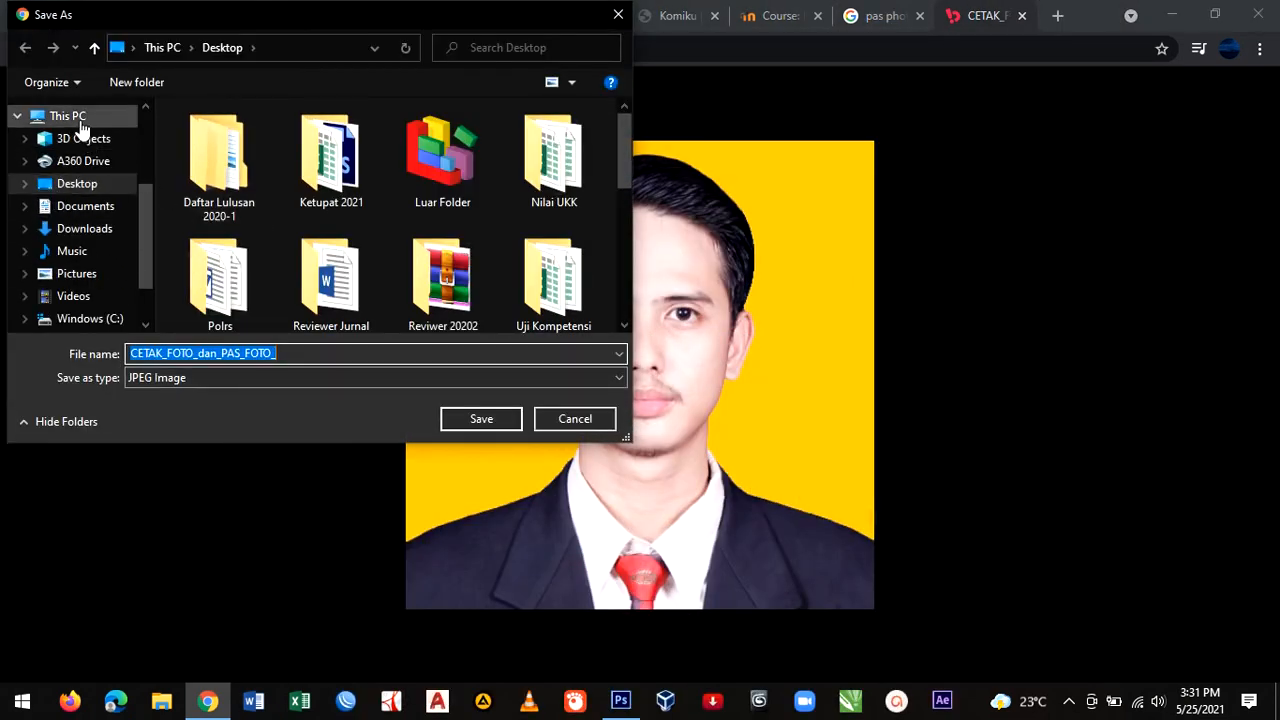
left_click(85, 184)
left_click(478, 421)
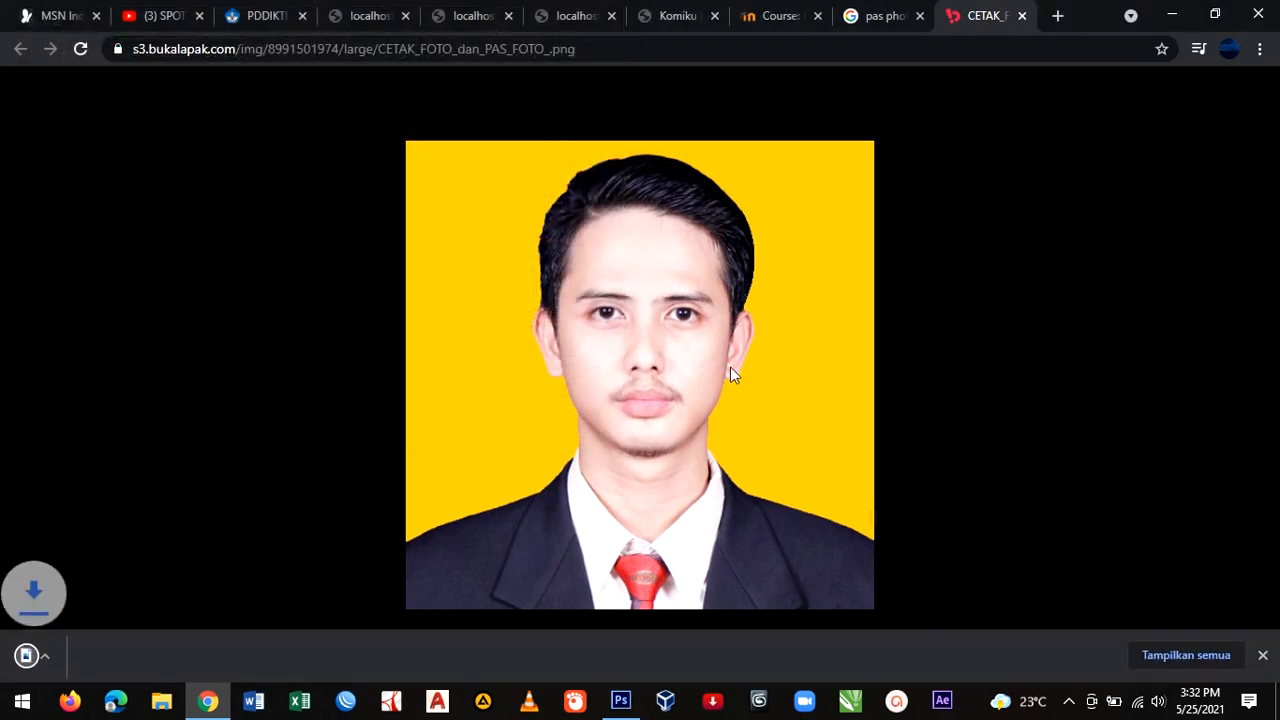
- Switch to Photoshop and open CETAK_FOTO_dan_PAS_FOTO_.jpg from the Desktop as a separate document
left_click(1170, 15)
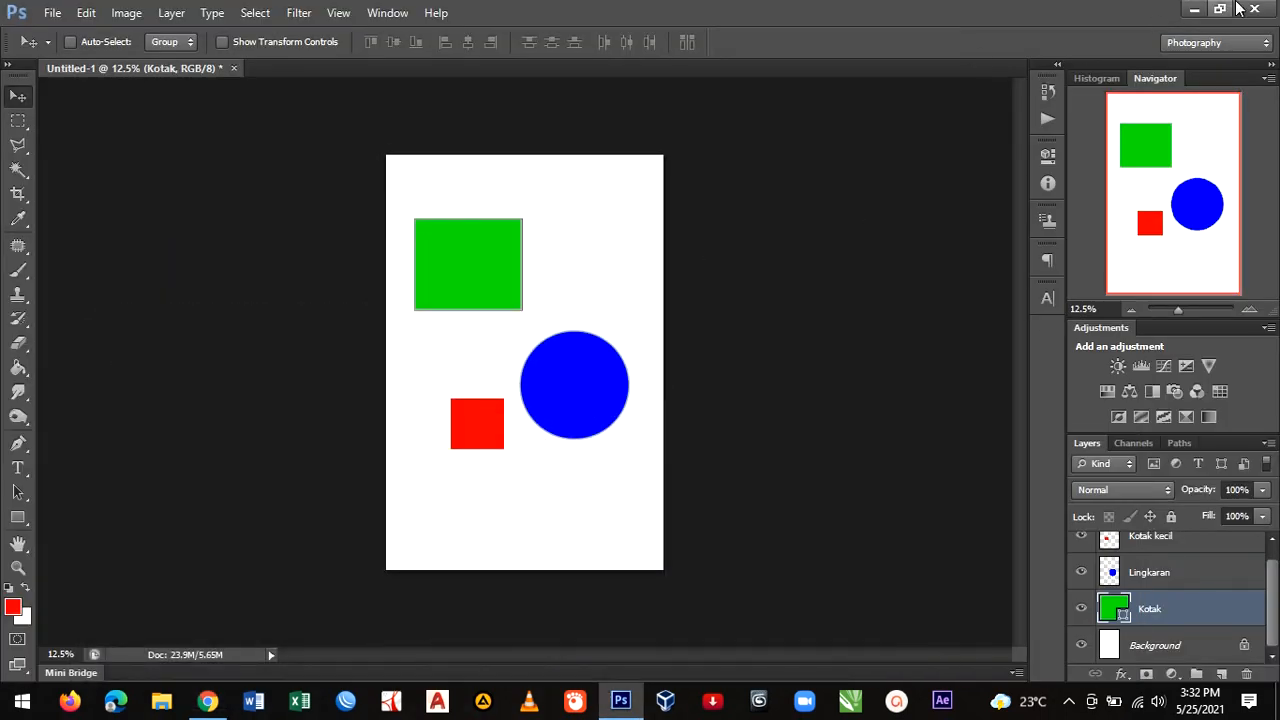
left_click(1194, 9)
left_click_drag(368, 199, 603, 72)
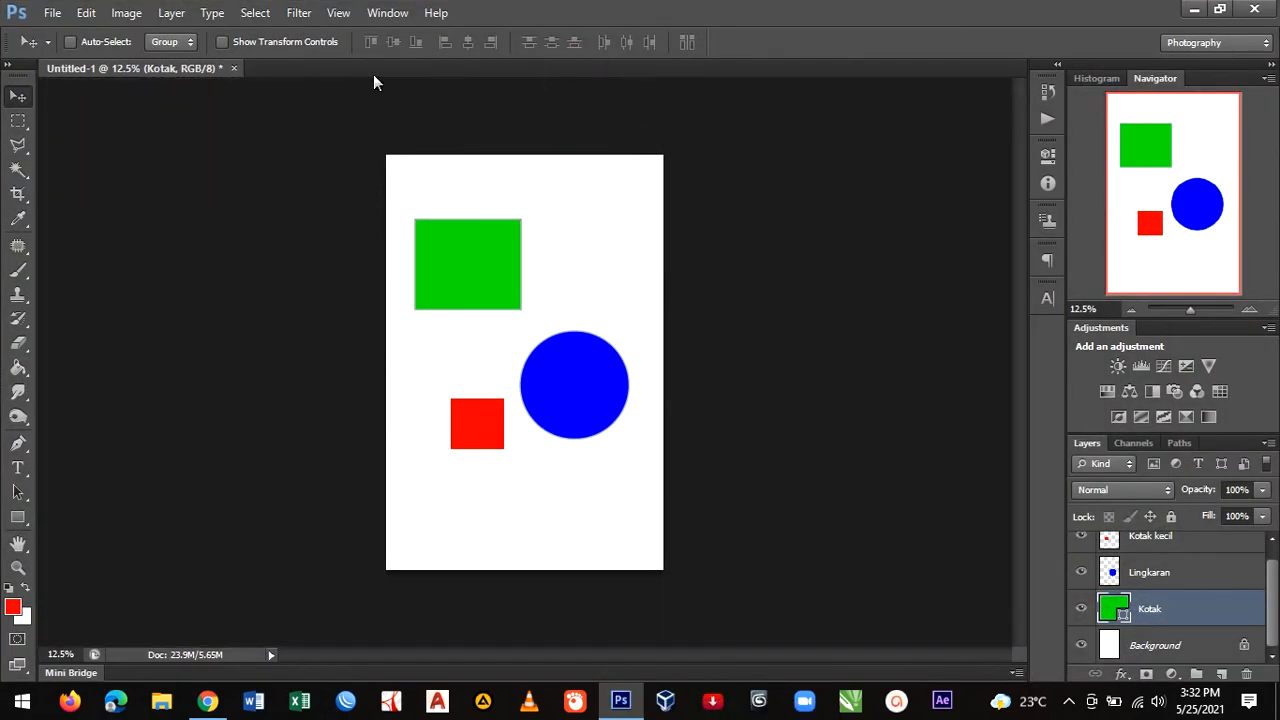
left_click(52, 12)
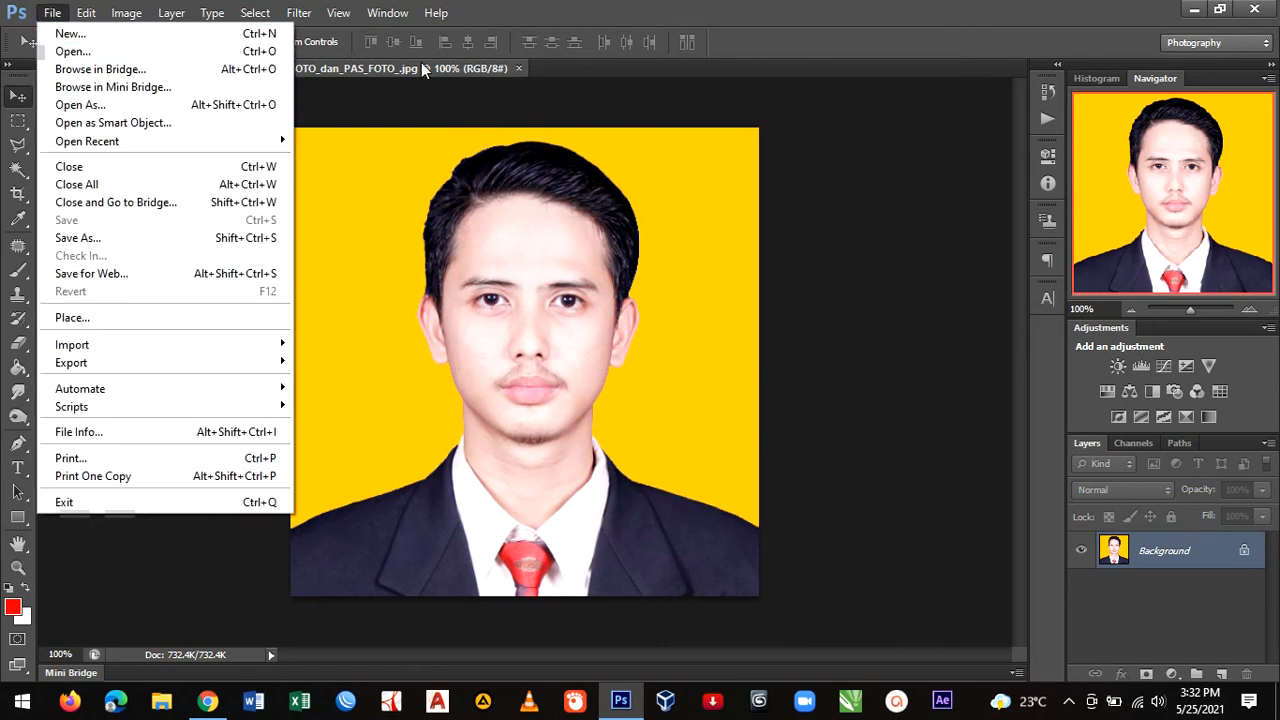
left_click(619, 59)
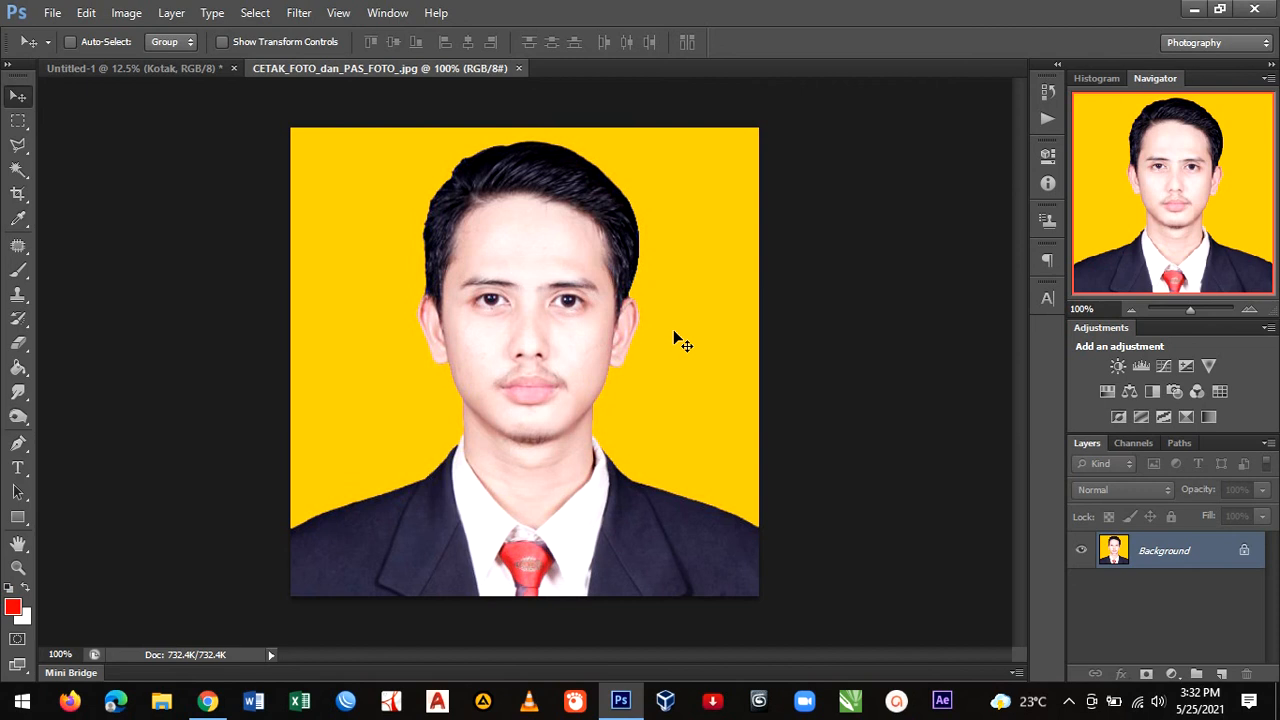
- Fill the portrait's yellow background with the red foreground color using the Paint Bucket tool
left_click(17, 370)
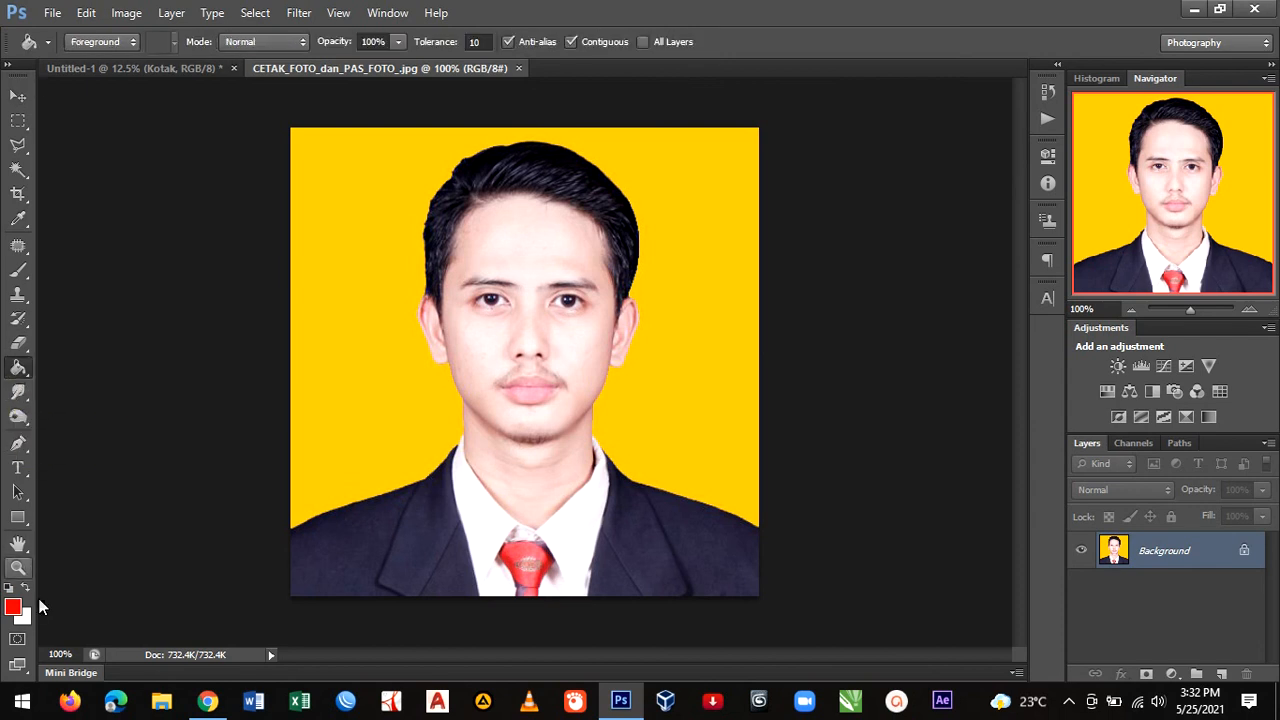
left_click(327, 270)
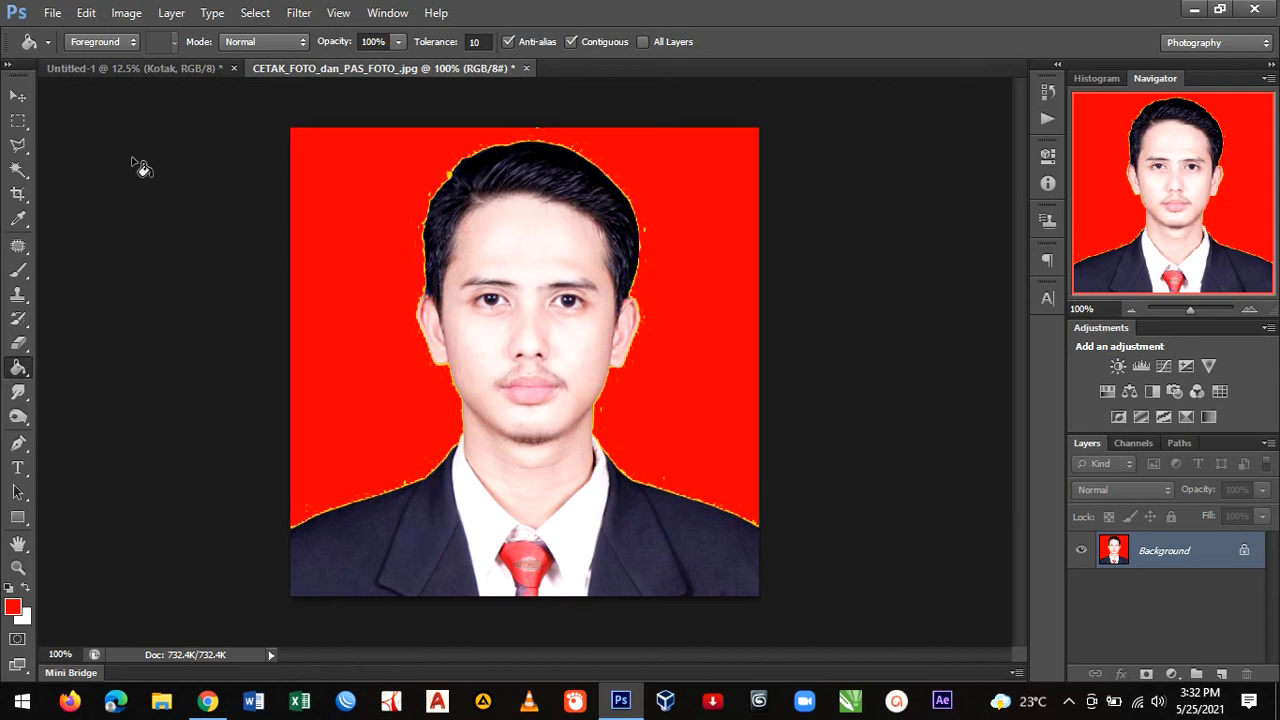
left_click(163, 66)
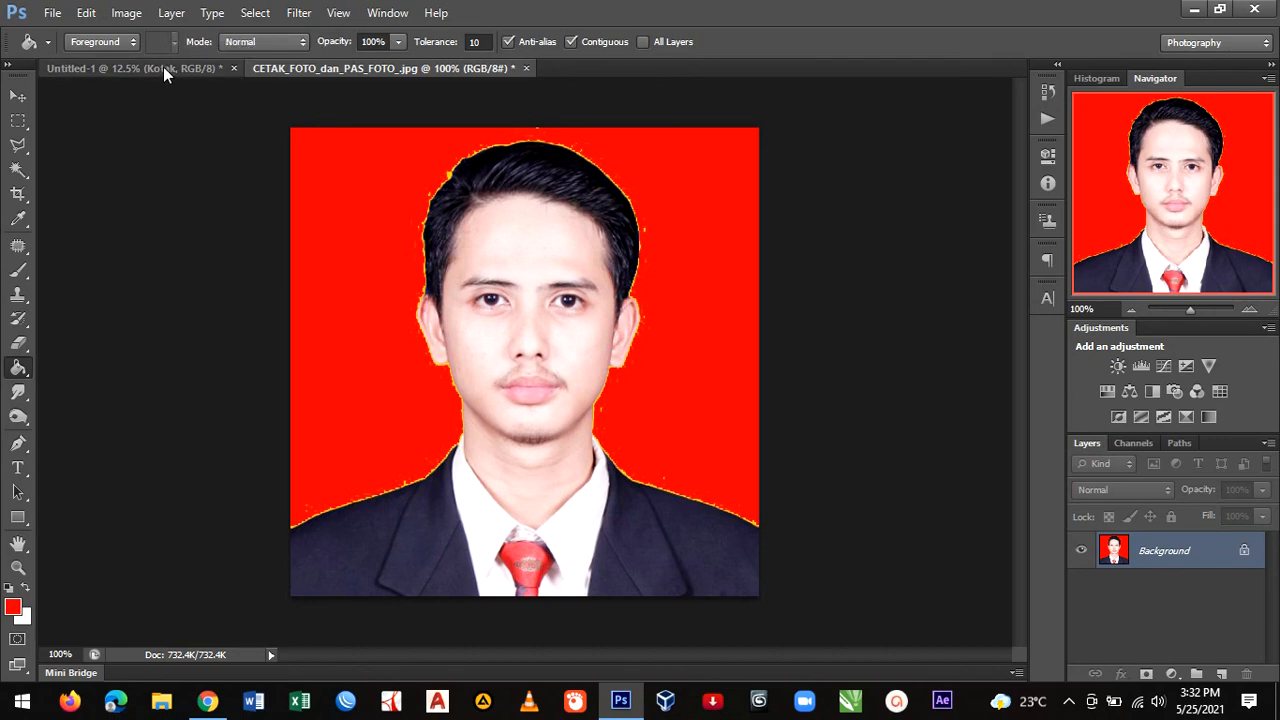
- In Chrome, search Google Images for "hasil editing photoshop" and preview the picture of a tiny man mowing a beard
left_click(207, 700)
left_click(882, 10)
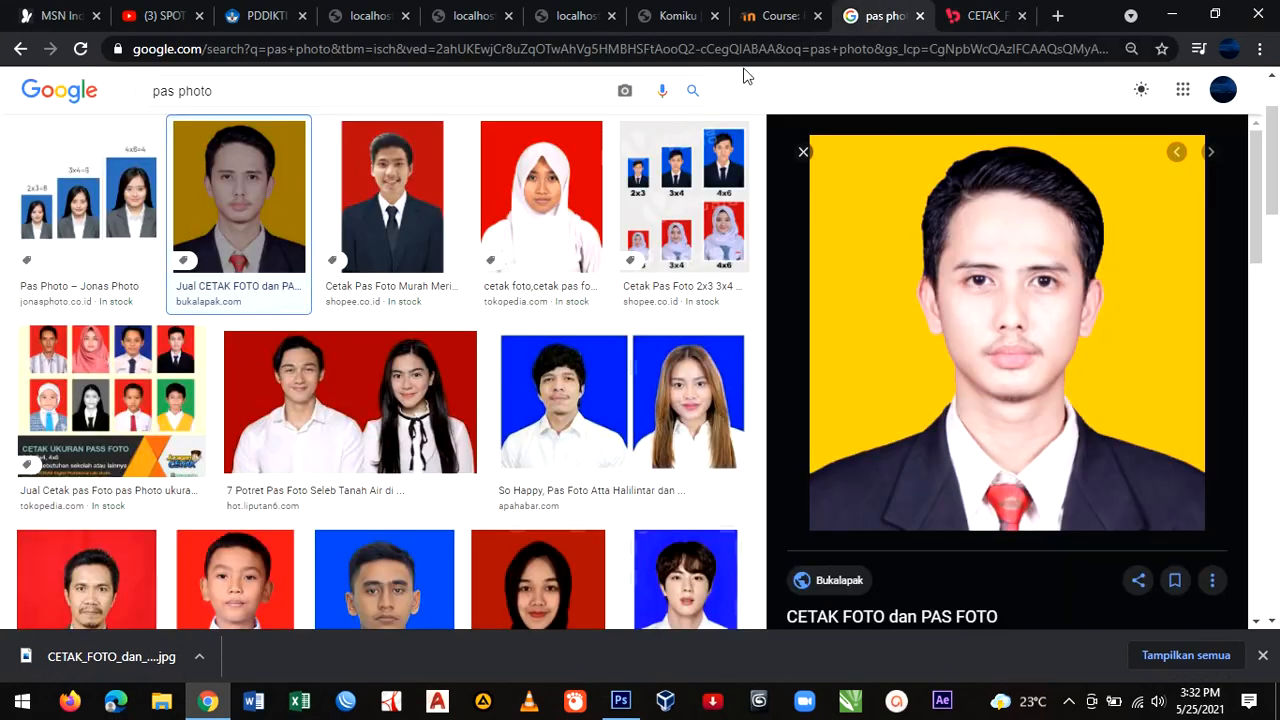
left_click_drag(251, 108, 19, 101)
type("h")
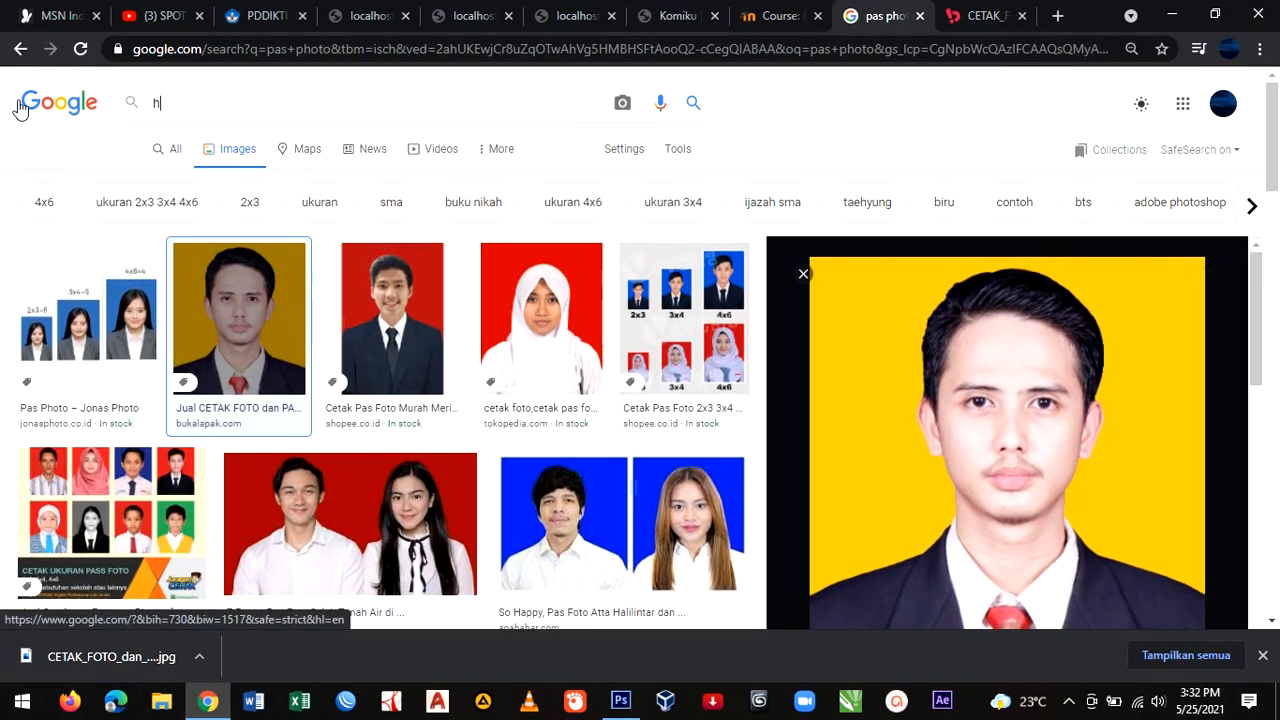
type("asil editing ")
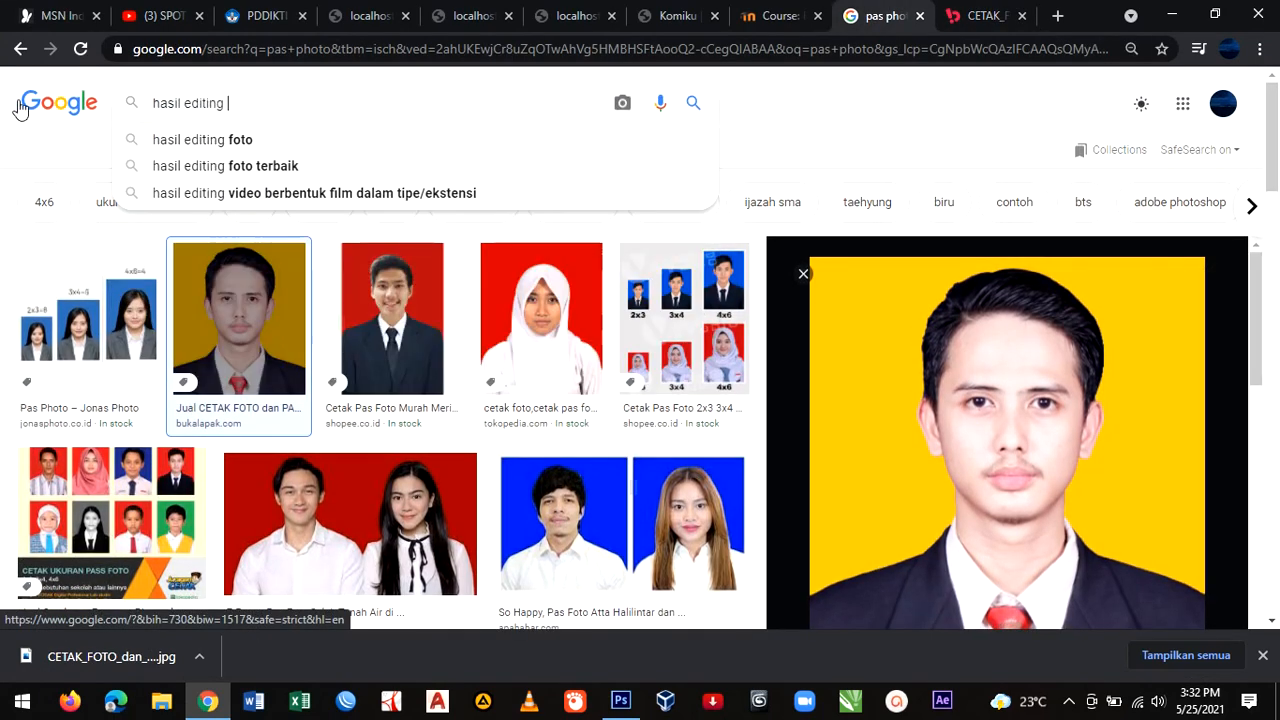
type("ph")
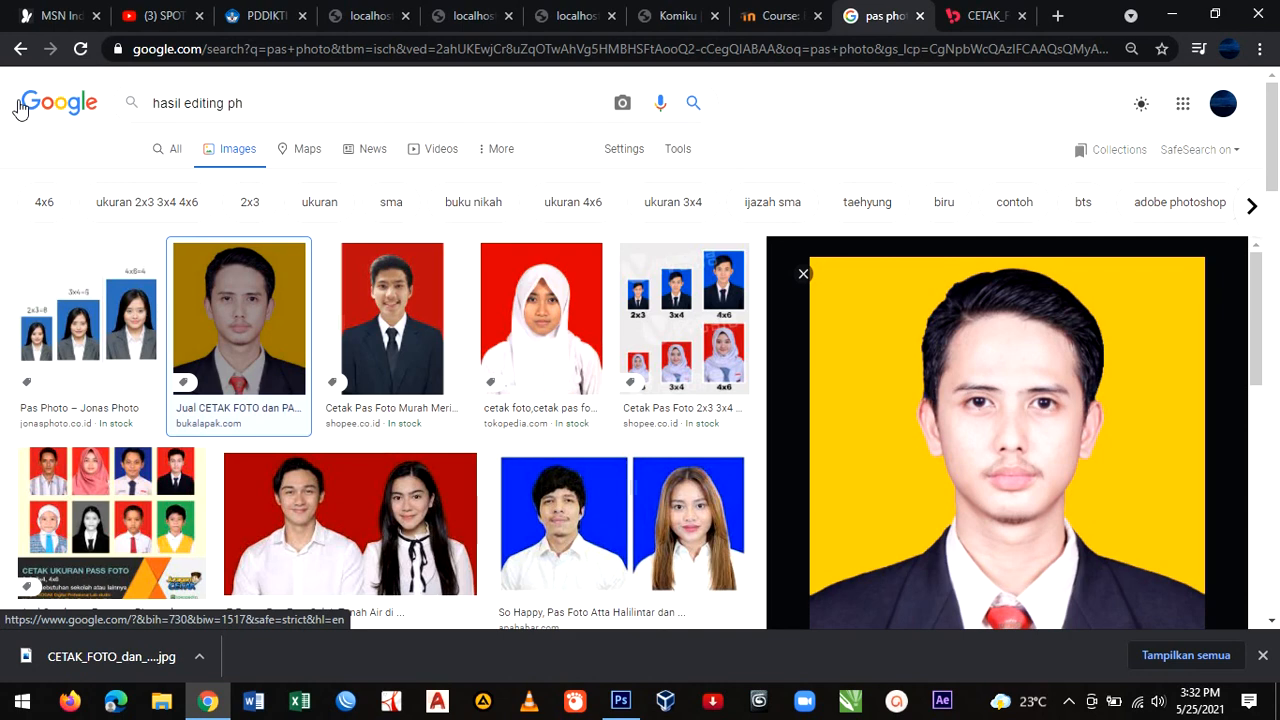
type("otoshop")
key("Return")
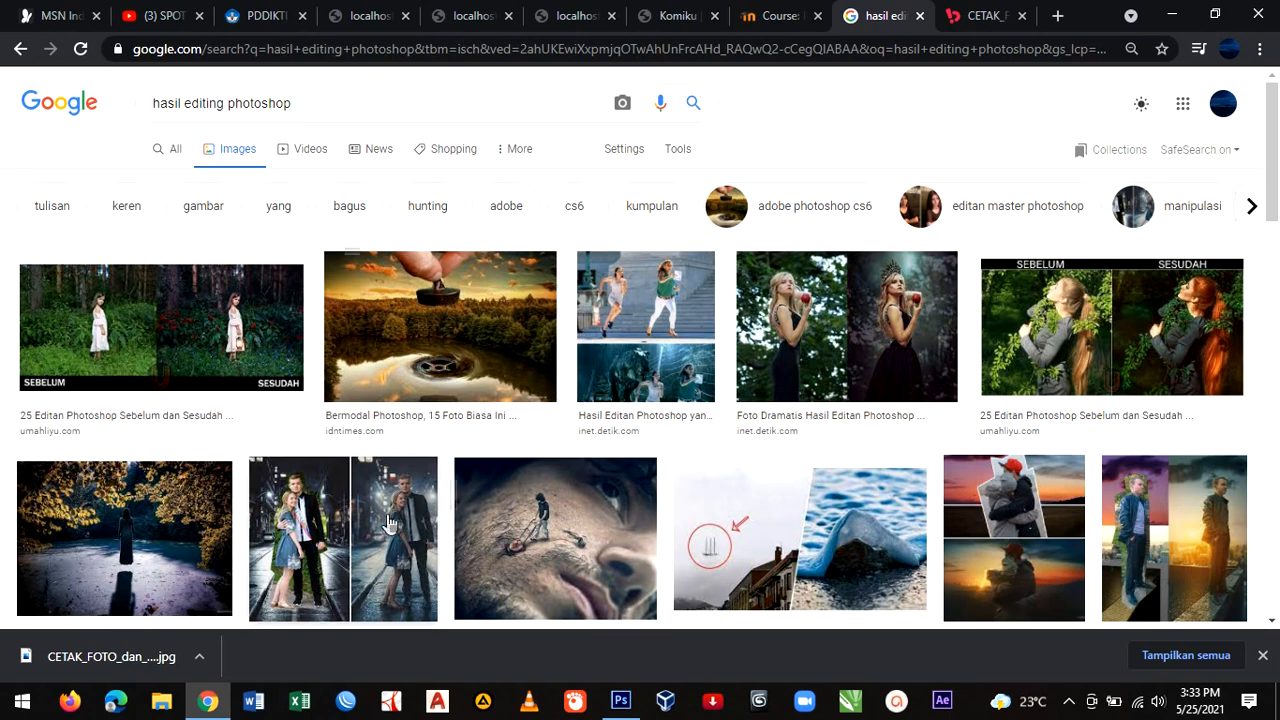
scroll(496, 458, "down", 1)
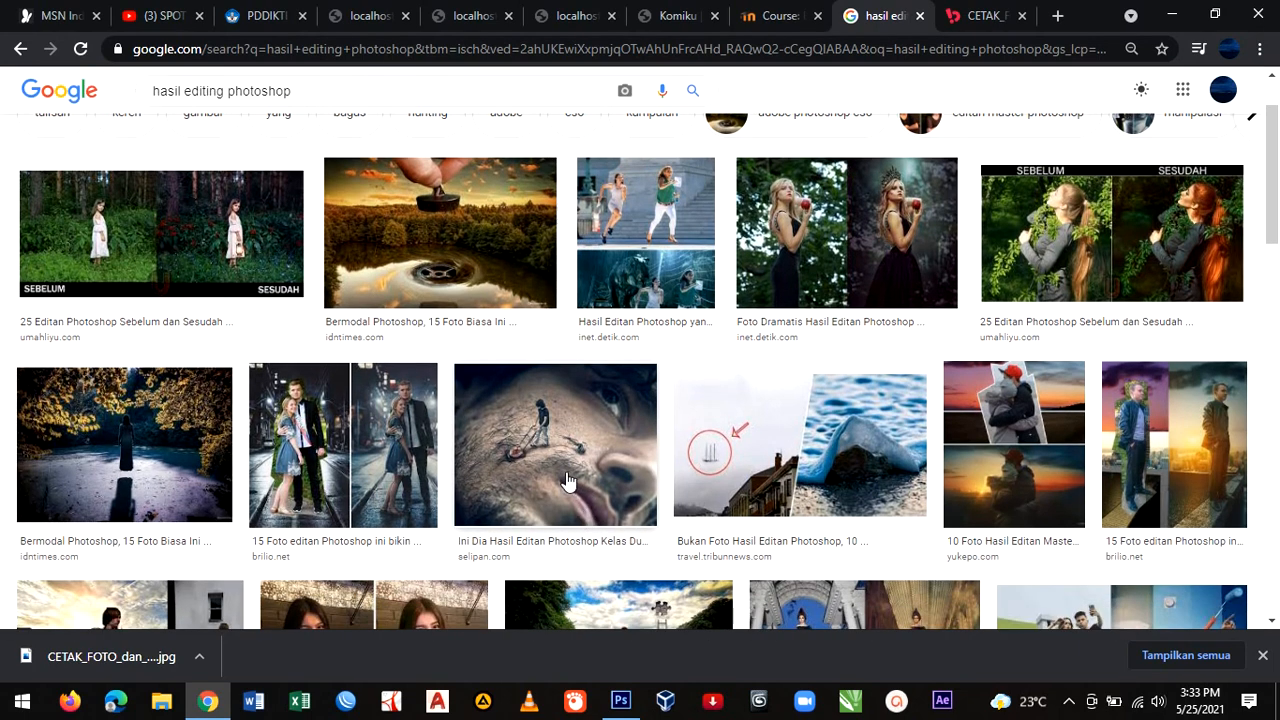
left_click(566, 481)
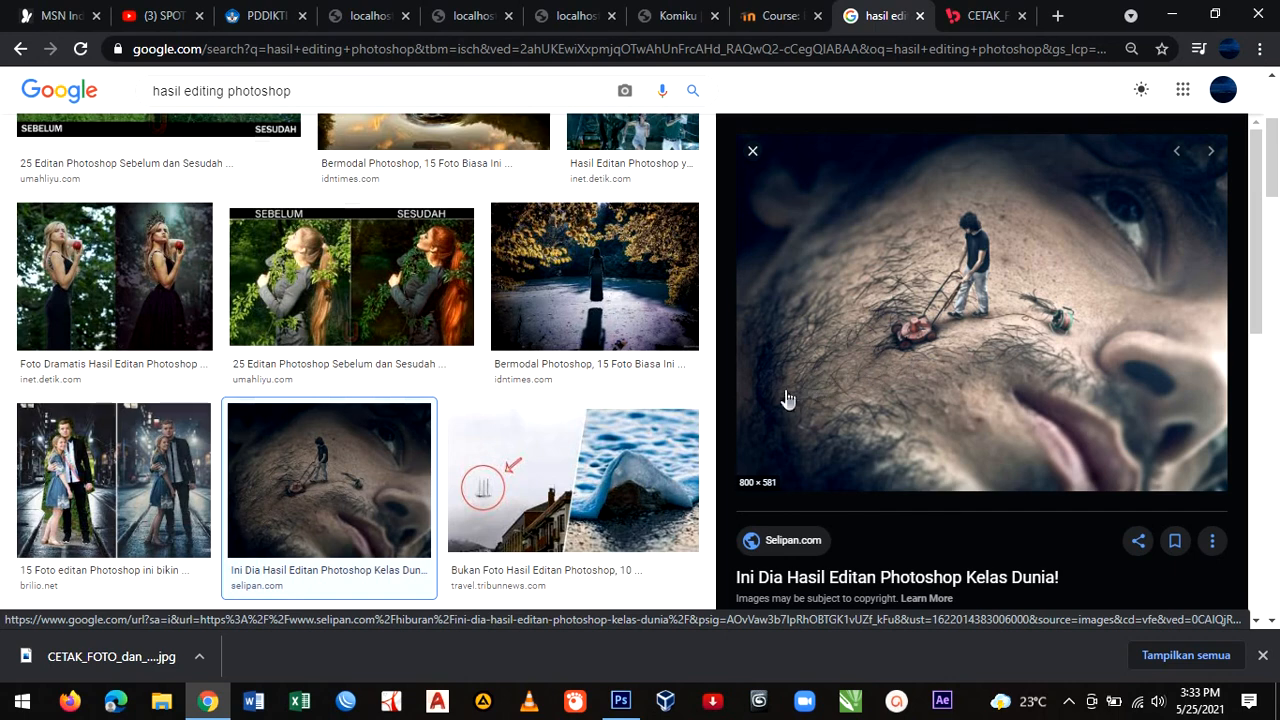
- Close the beard picture and preview the paint-roller composite and the man sitting with a Godzilla-like creature by the water
key("Escape")
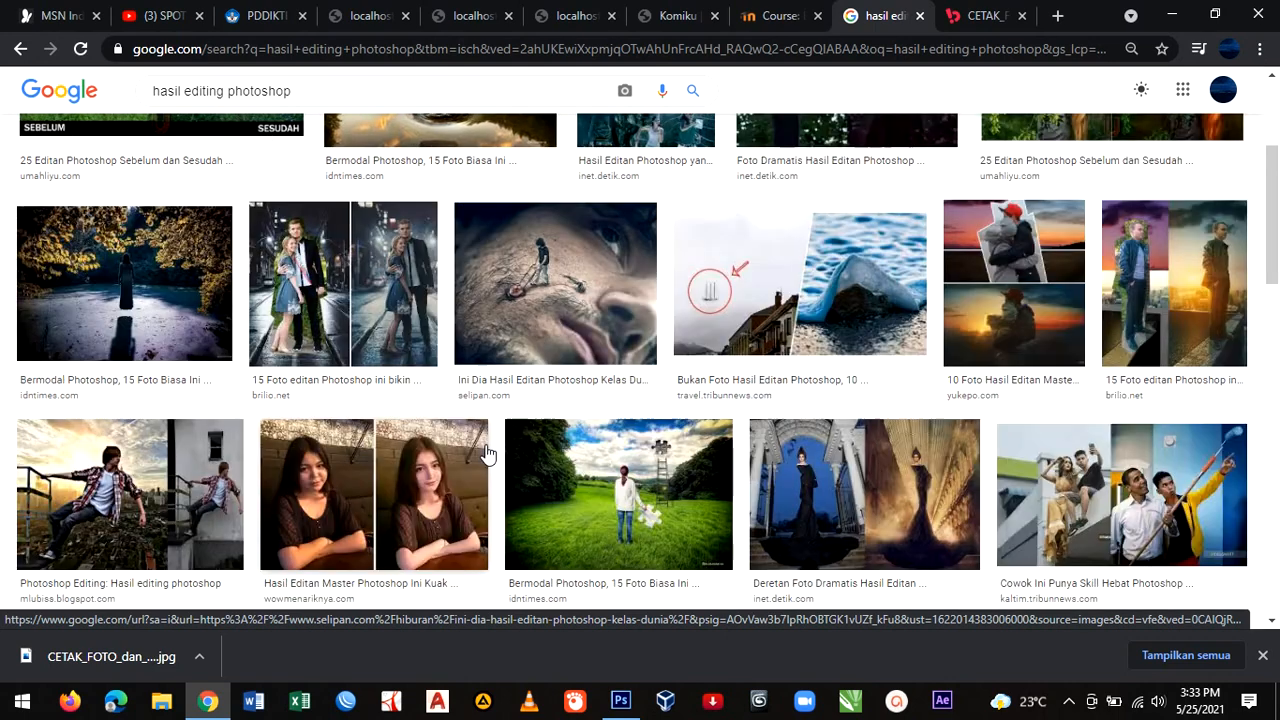
scroll(487, 452, "down", 2)
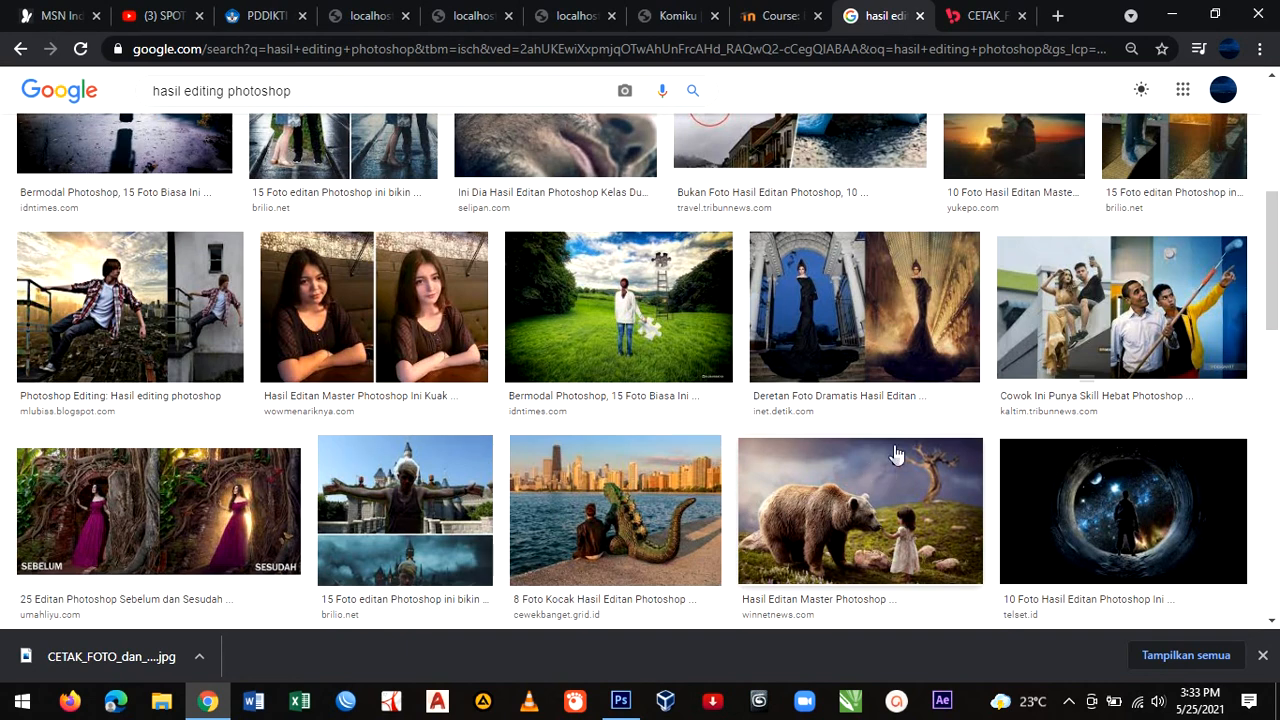
left_click(1060, 340)
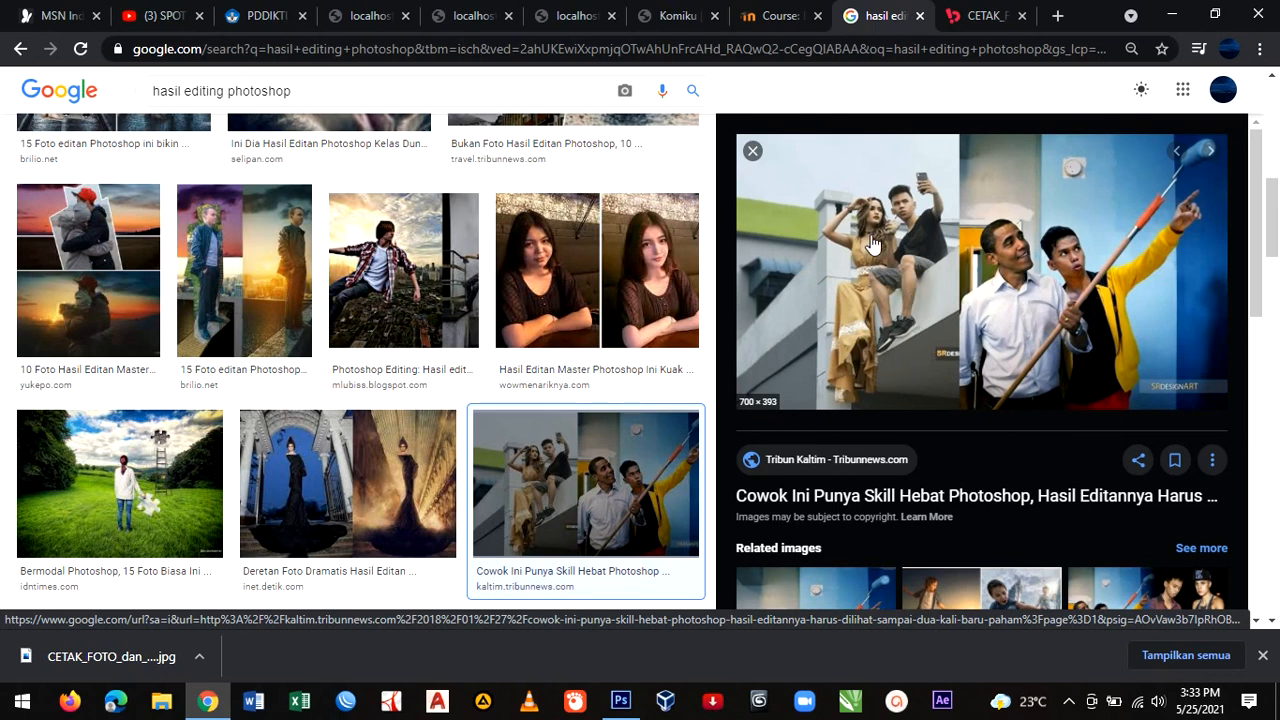
scroll(550, 398, "down", 4)
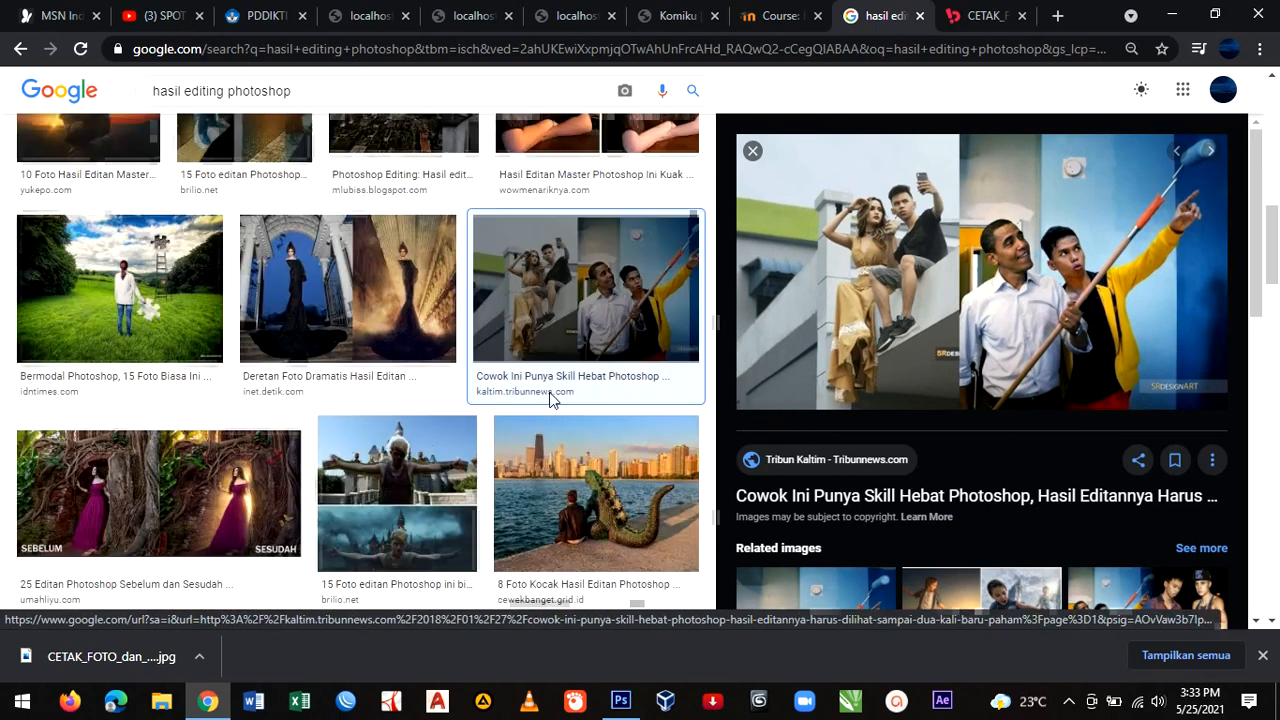
left_click(550, 398)
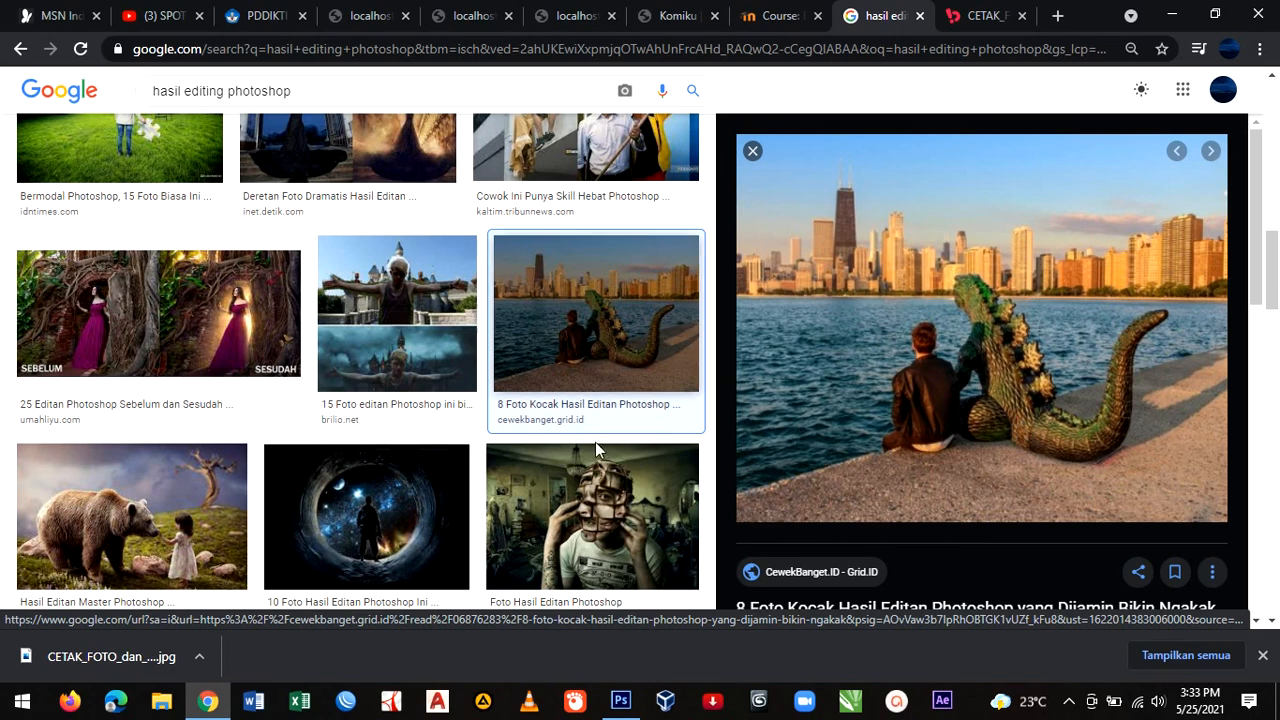
- Preview the picture of a bear facing a little girl and look through its related images and further edited-photo results
scroll(476, 470, "down", 2)
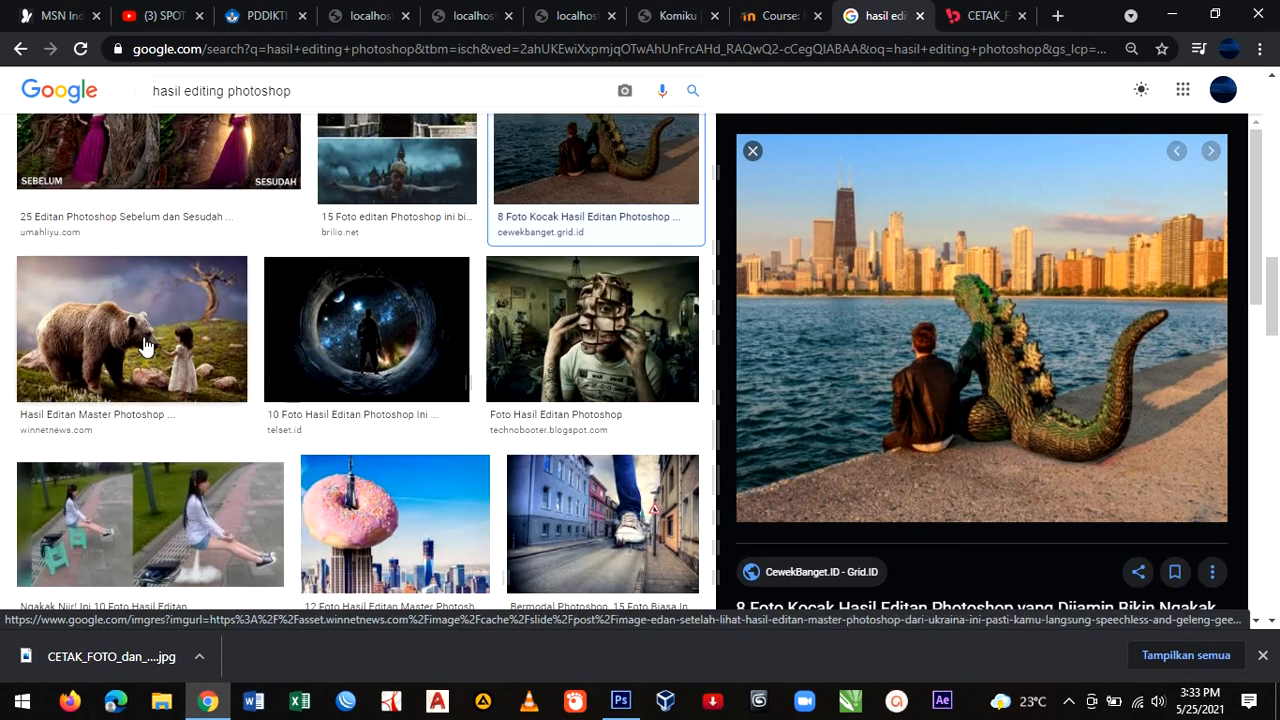
left_click(145, 348)
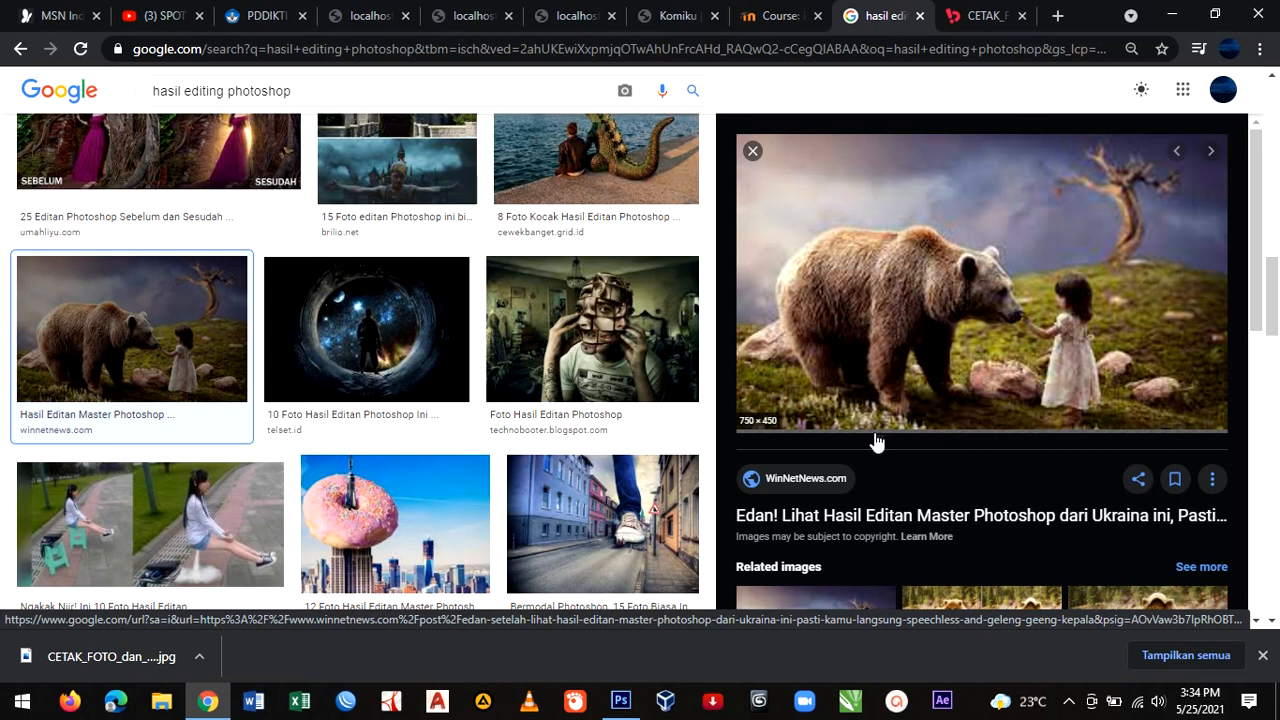
scroll(877, 443, "down", 2)
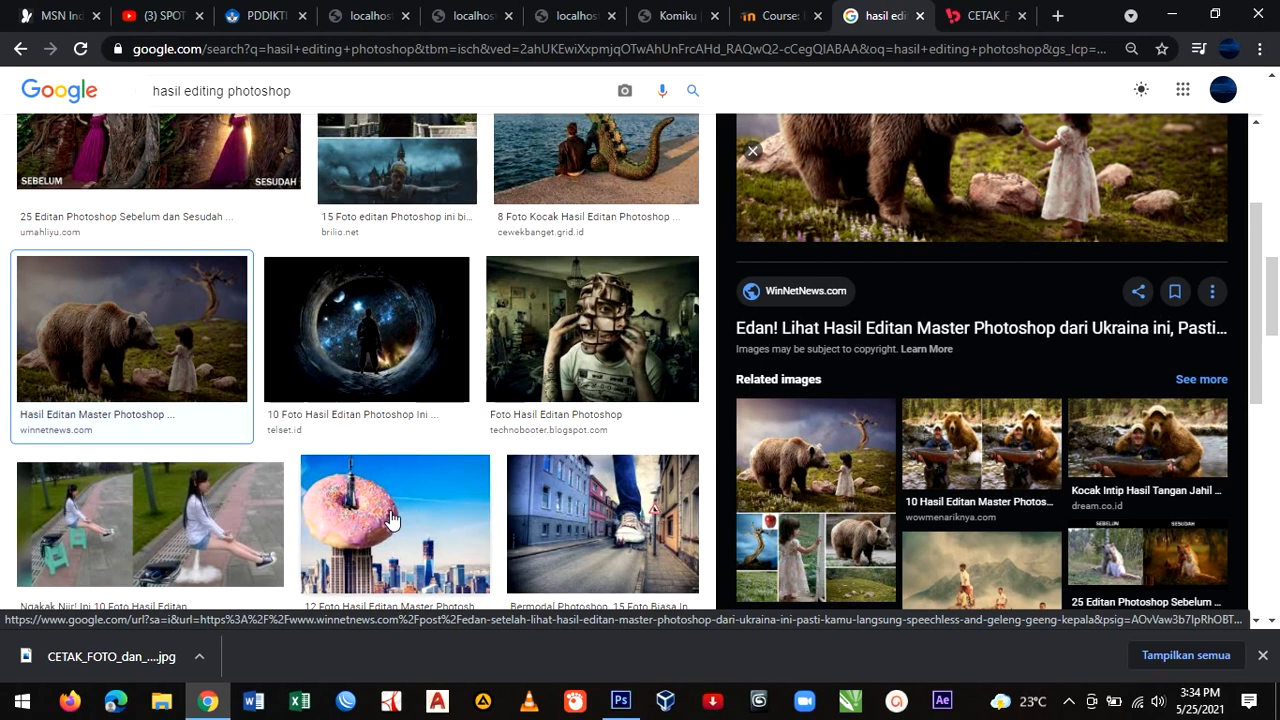
scroll(391, 520, "down", 3)
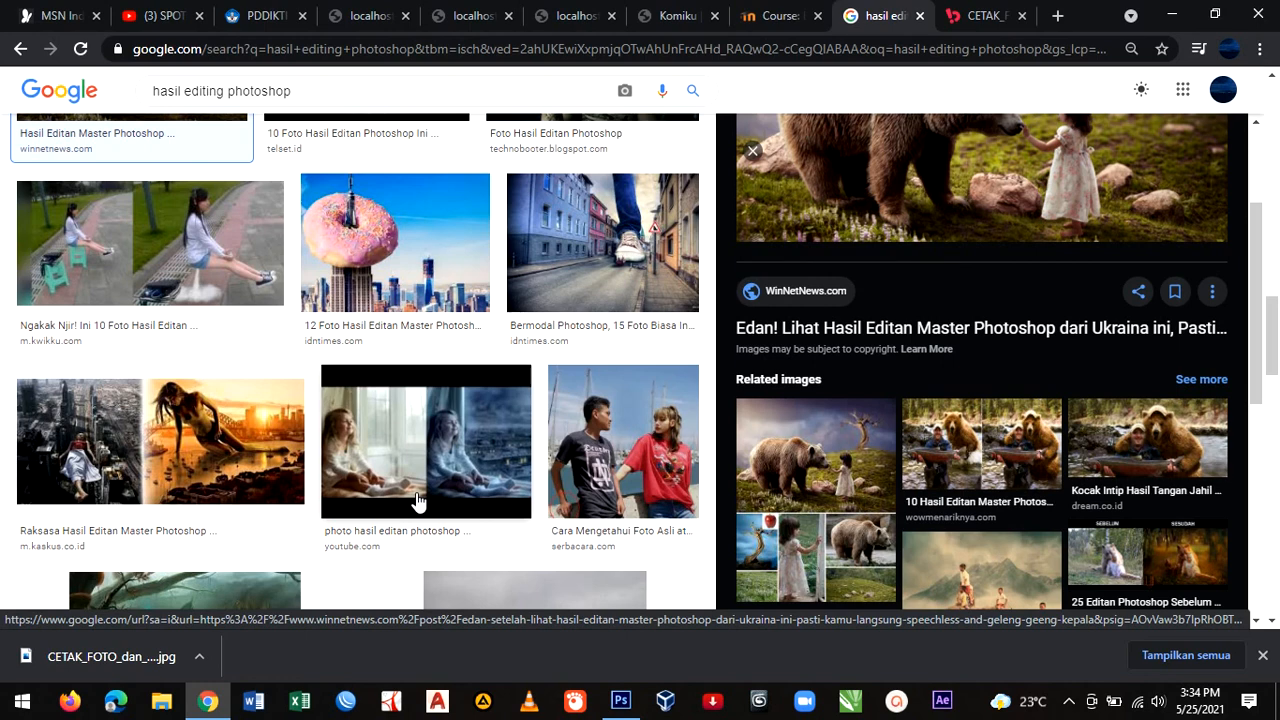
scroll(427, 500, "down", 2)
scroll(436, 496, "up", 7)
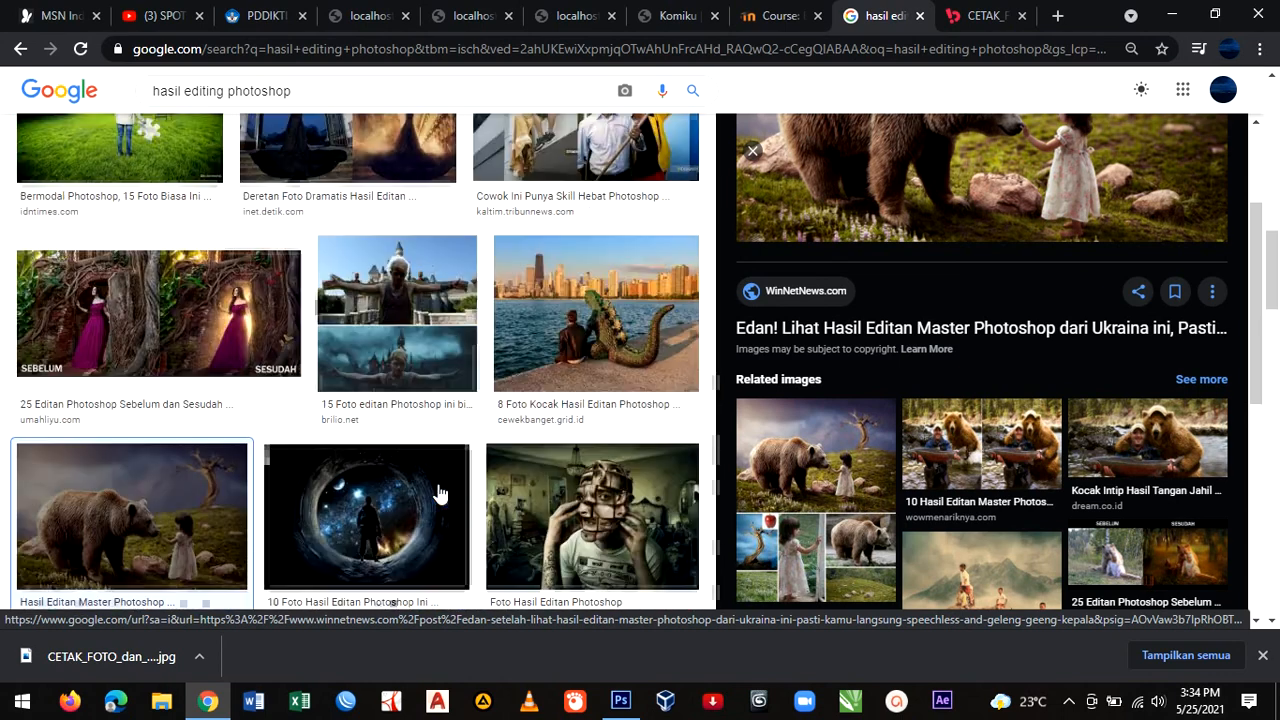
- Switch back to Photoshop and examine the file formats offered for saving the Untitled-1 shapes document, leaving it unsaved
left_click(960, 10)
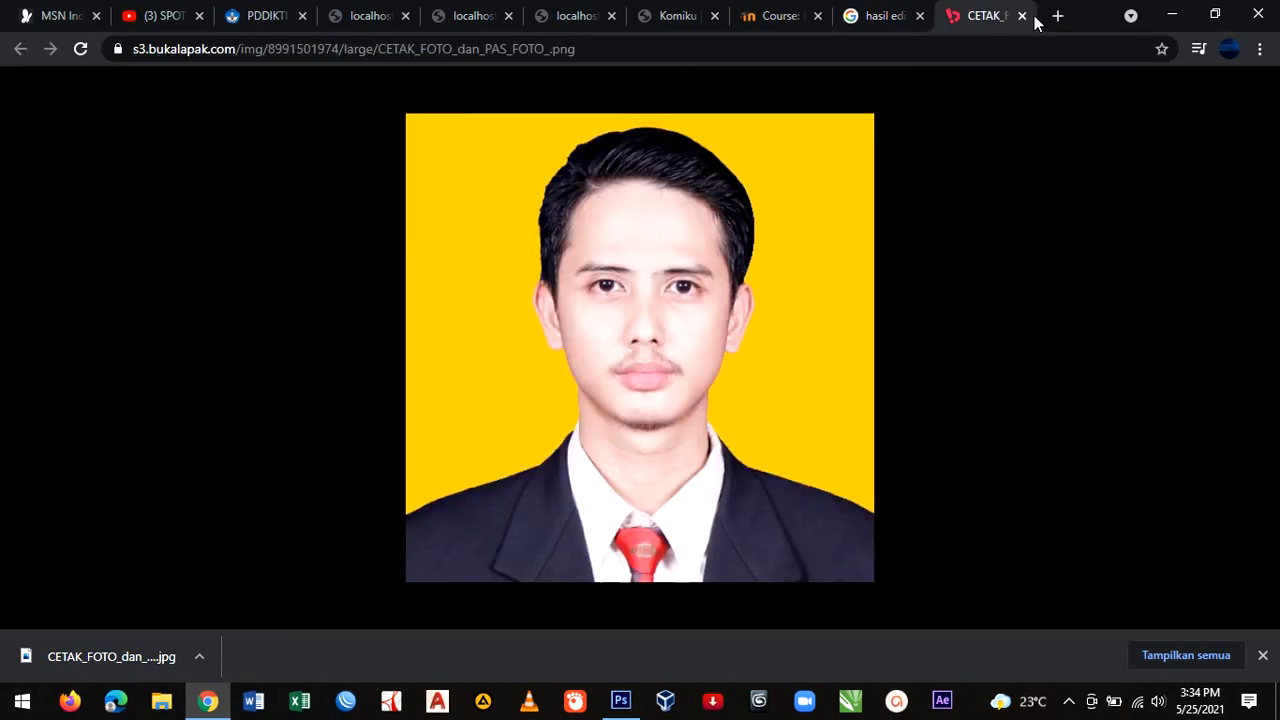
left_click(1172, 14)
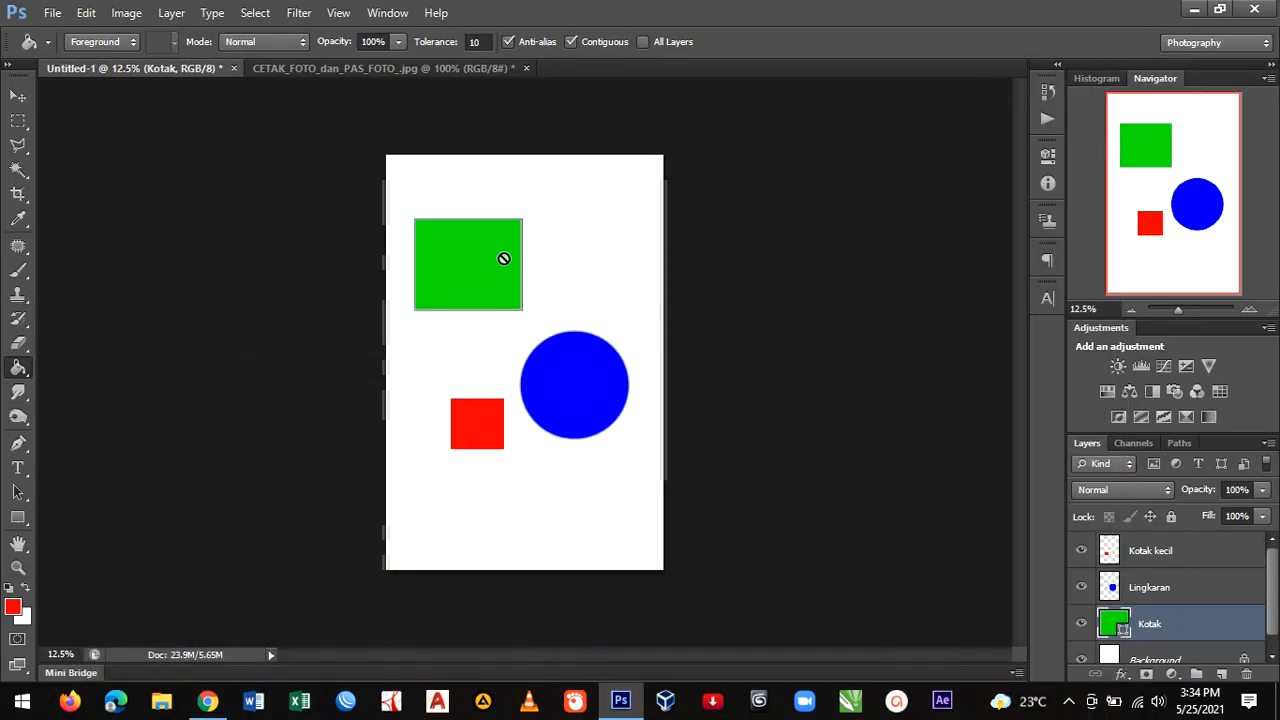
left_click(59, 17)
left_click(96, 240)
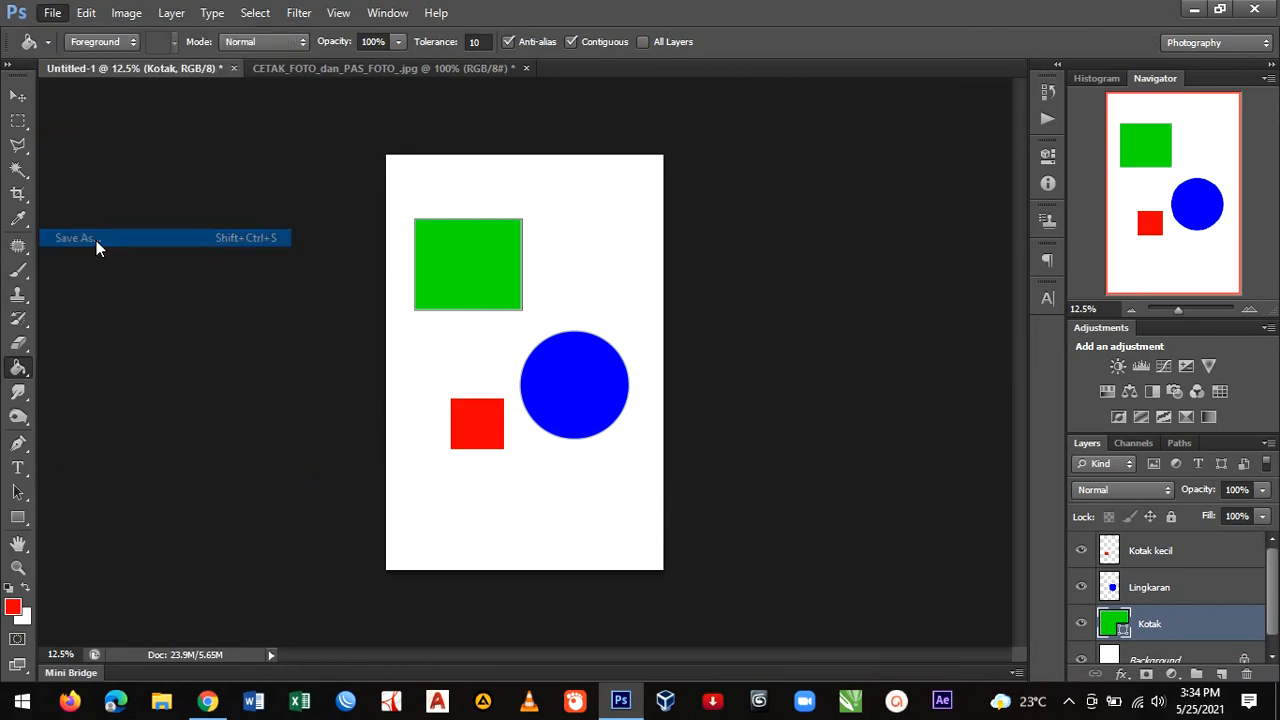
left_click_drag(591, 46, 627, 87)
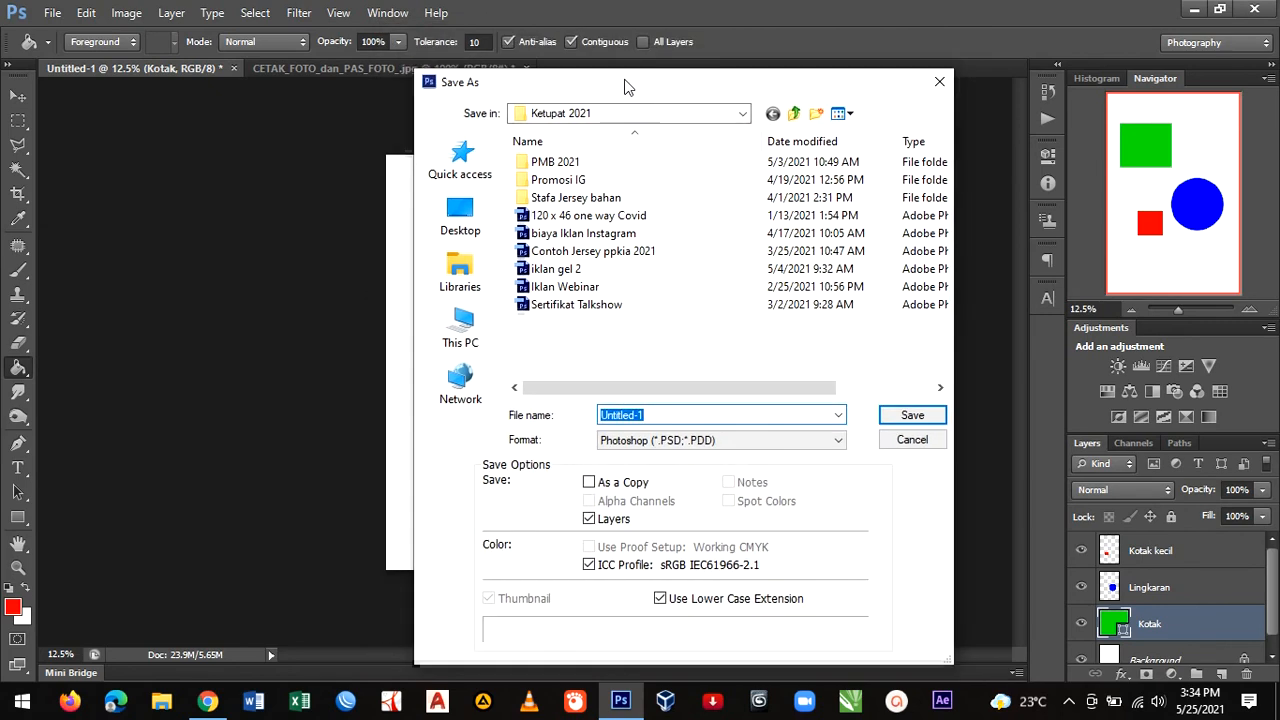
left_click(685, 450)
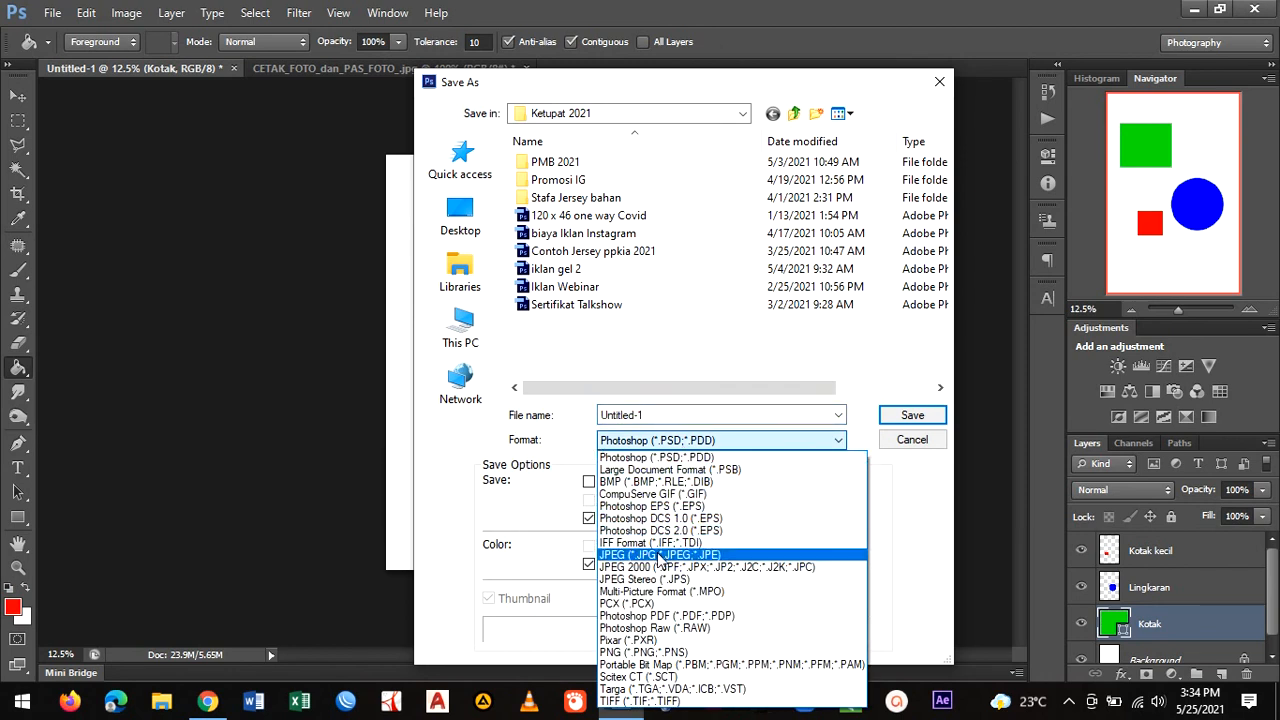
left_click(920, 447)
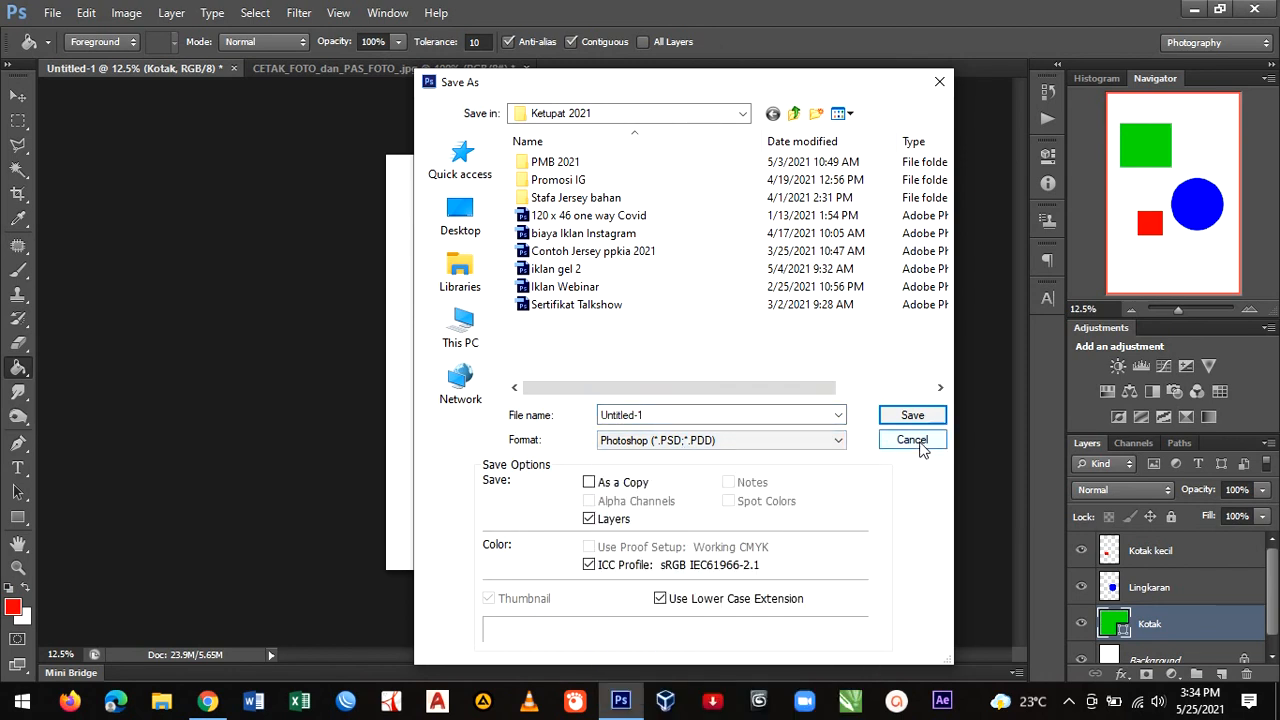
left_click(918, 445)
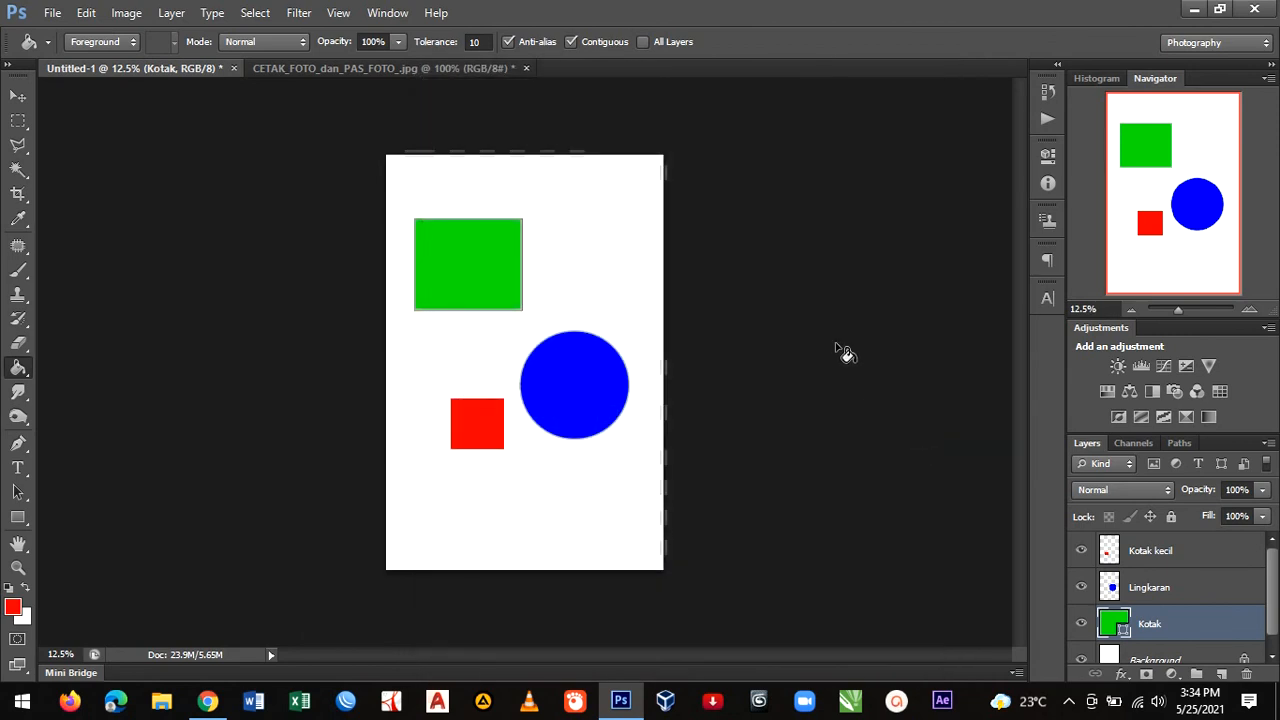